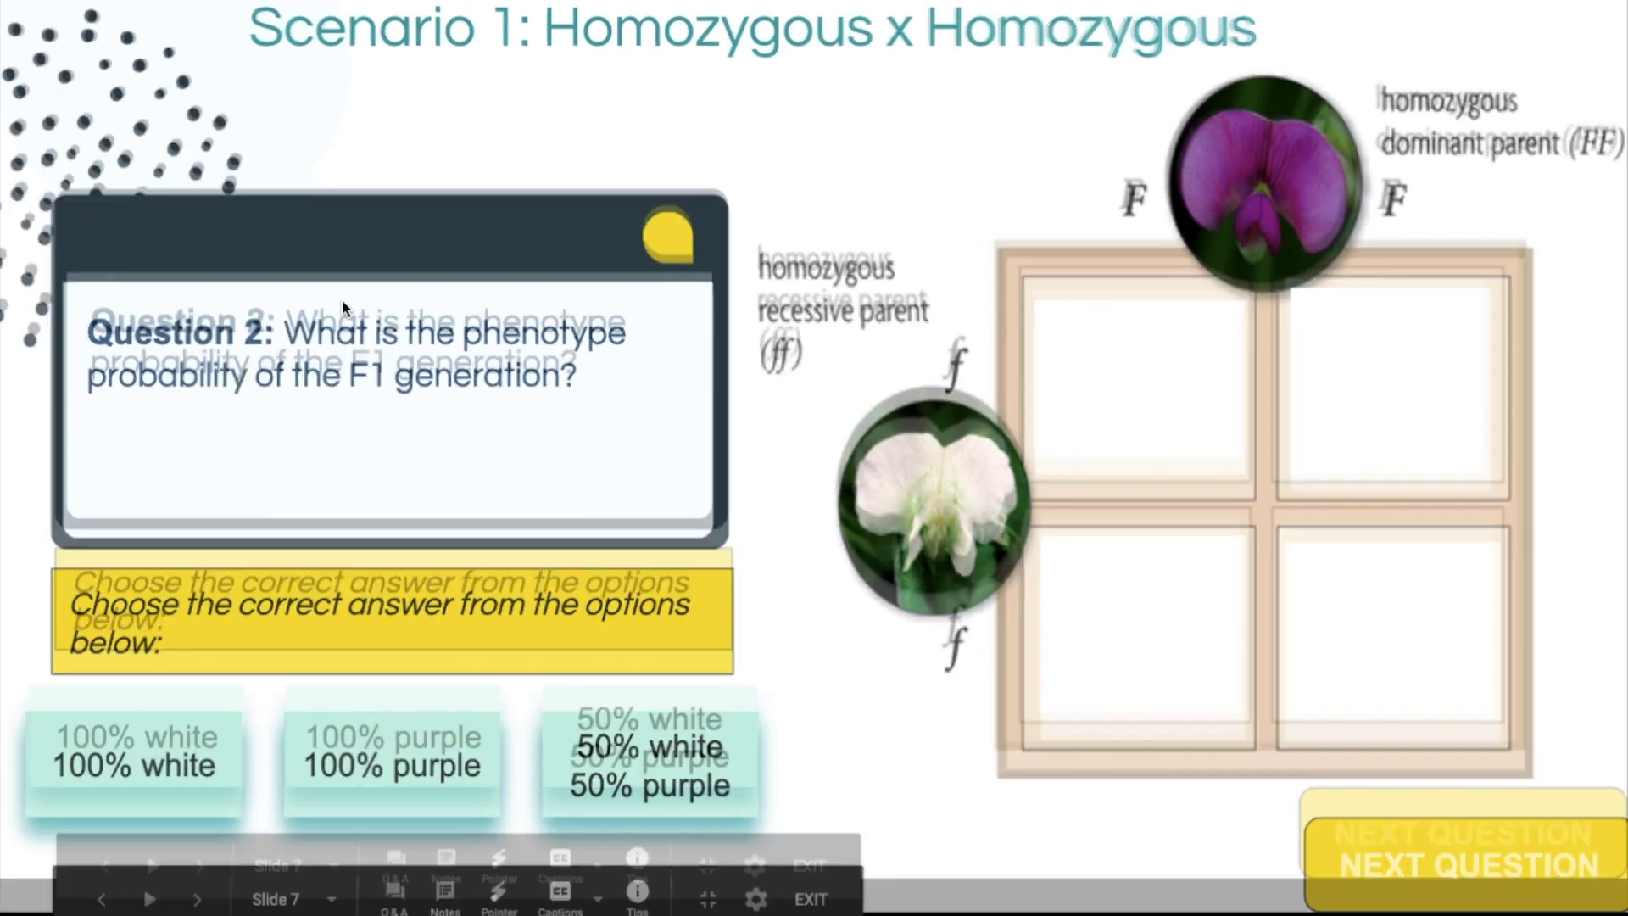
- Exit the Punnett practice slideshow and return to editing slide 7, the Question 2 quiz
{"action": "key", "text": "Escape"}
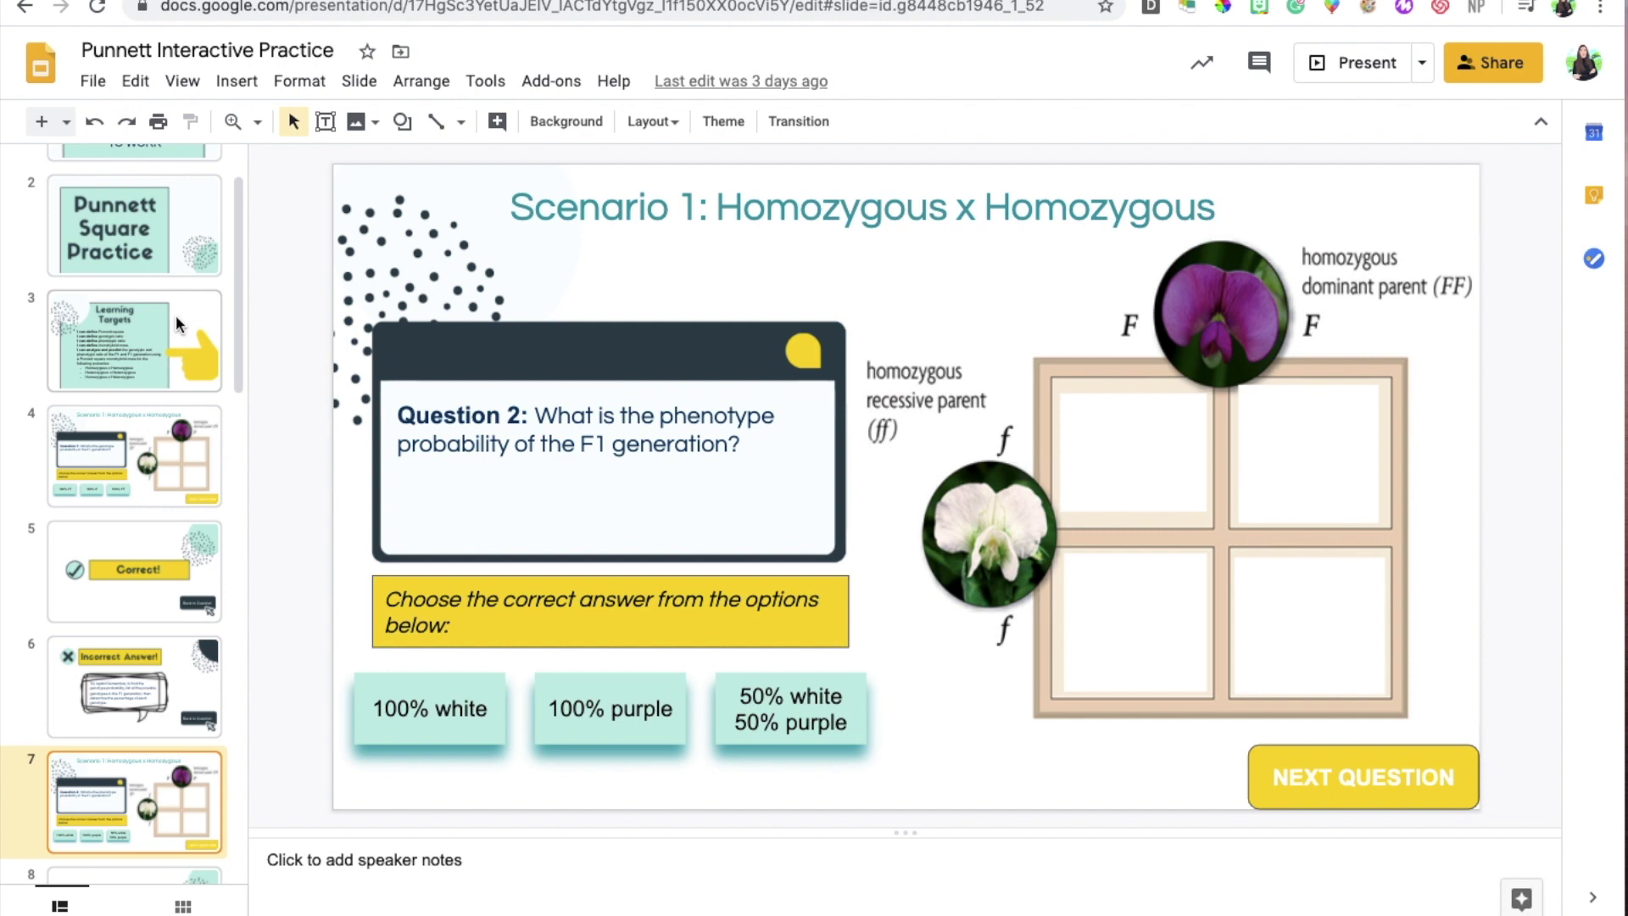
- Bring up the Interactive Quiz Template presentation, showing its first slide
{"action": "scroll", "coordinate": [176, 318], "scroll_direction": "up", "scroll_amount": 2}
{"action": "scroll", "coordinate": [176, 314], "scroll_direction": "down", "scroll_amount": 2}
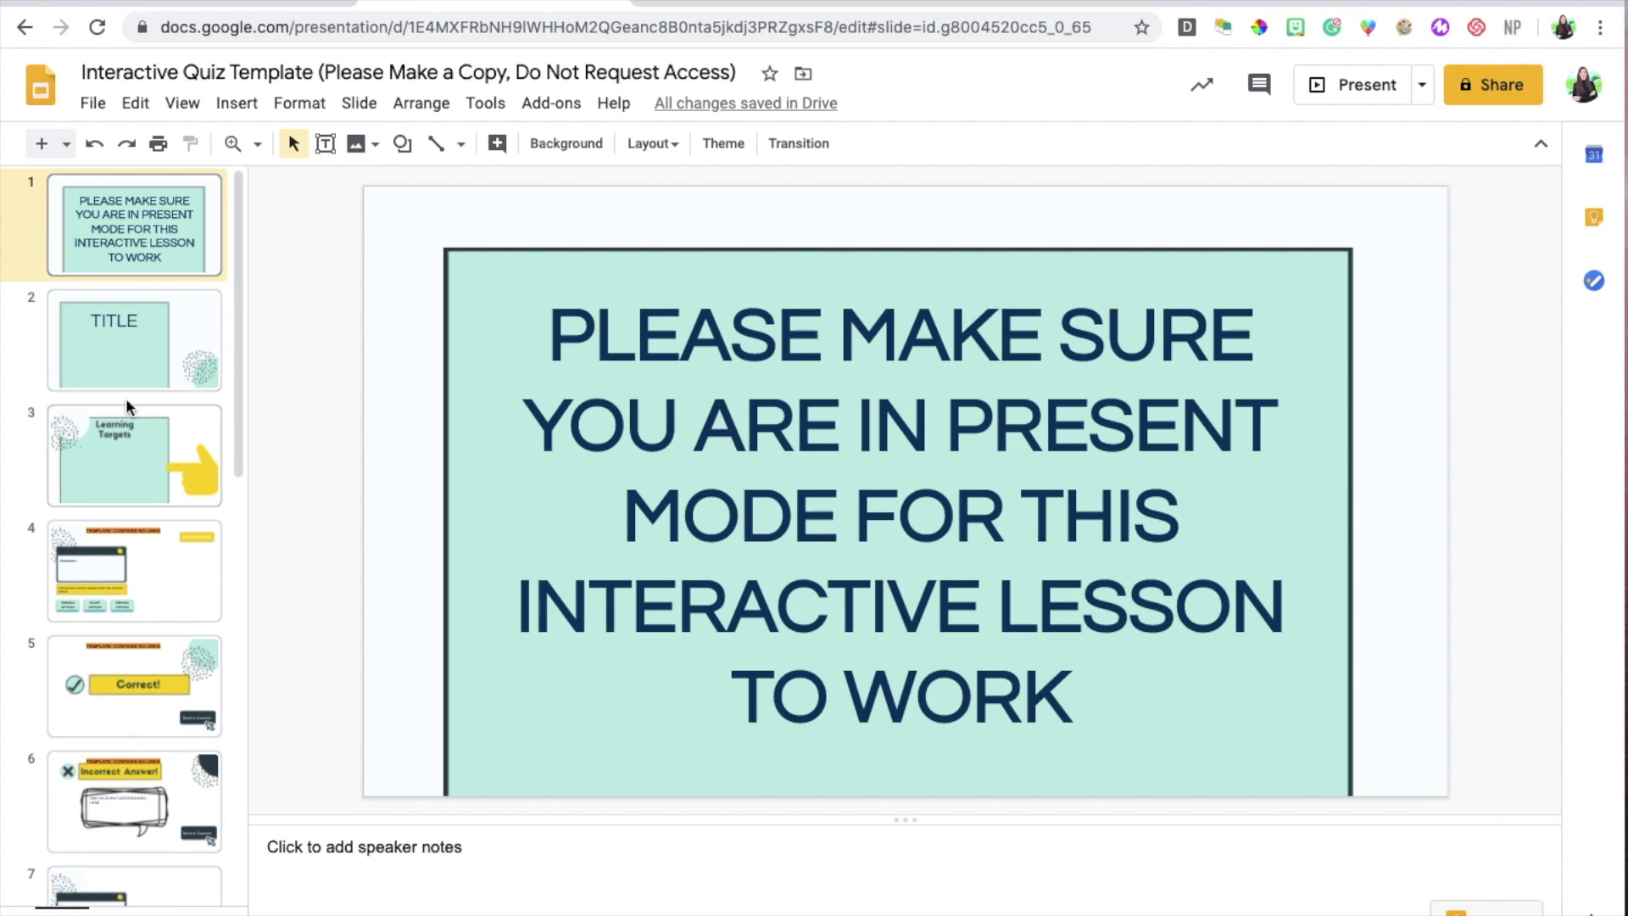
- Show template slide 13, Question 3 with one RIGHT and two WRONG OPTION boxes
{"action": "scroll", "coordinate": [127, 402], "scroll_direction": "down", "scroll_amount": 7}
{"action": "scroll", "coordinate": [126, 398], "scroll_direction": "down", "scroll_amount": 5}
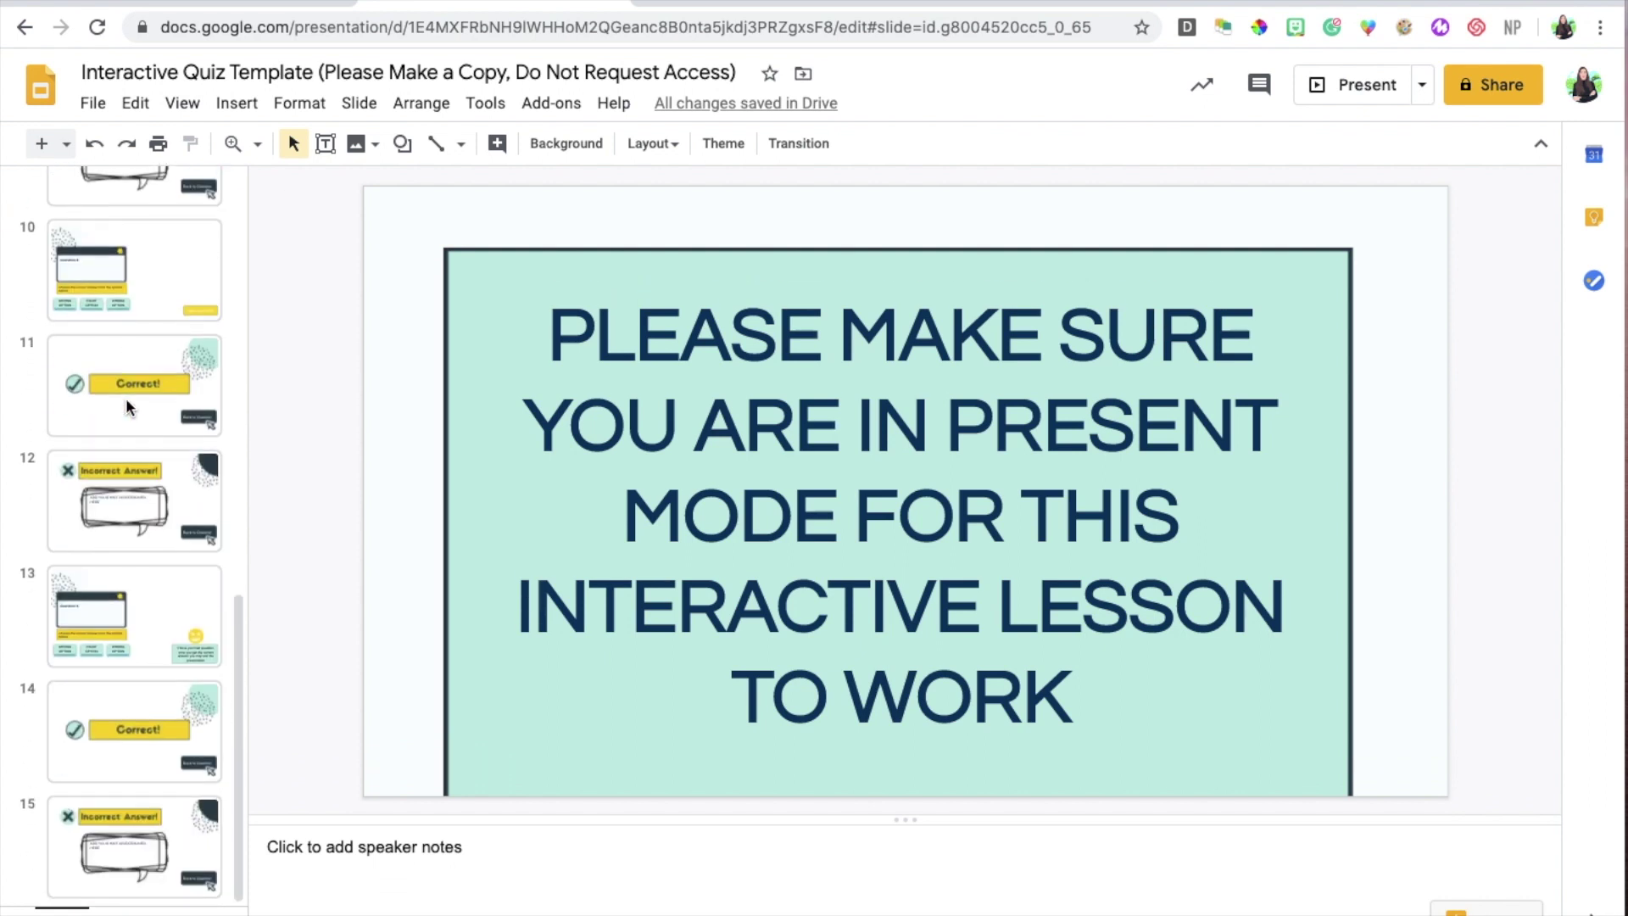
{"action": "left_click", "coordinate": [139, 619]}
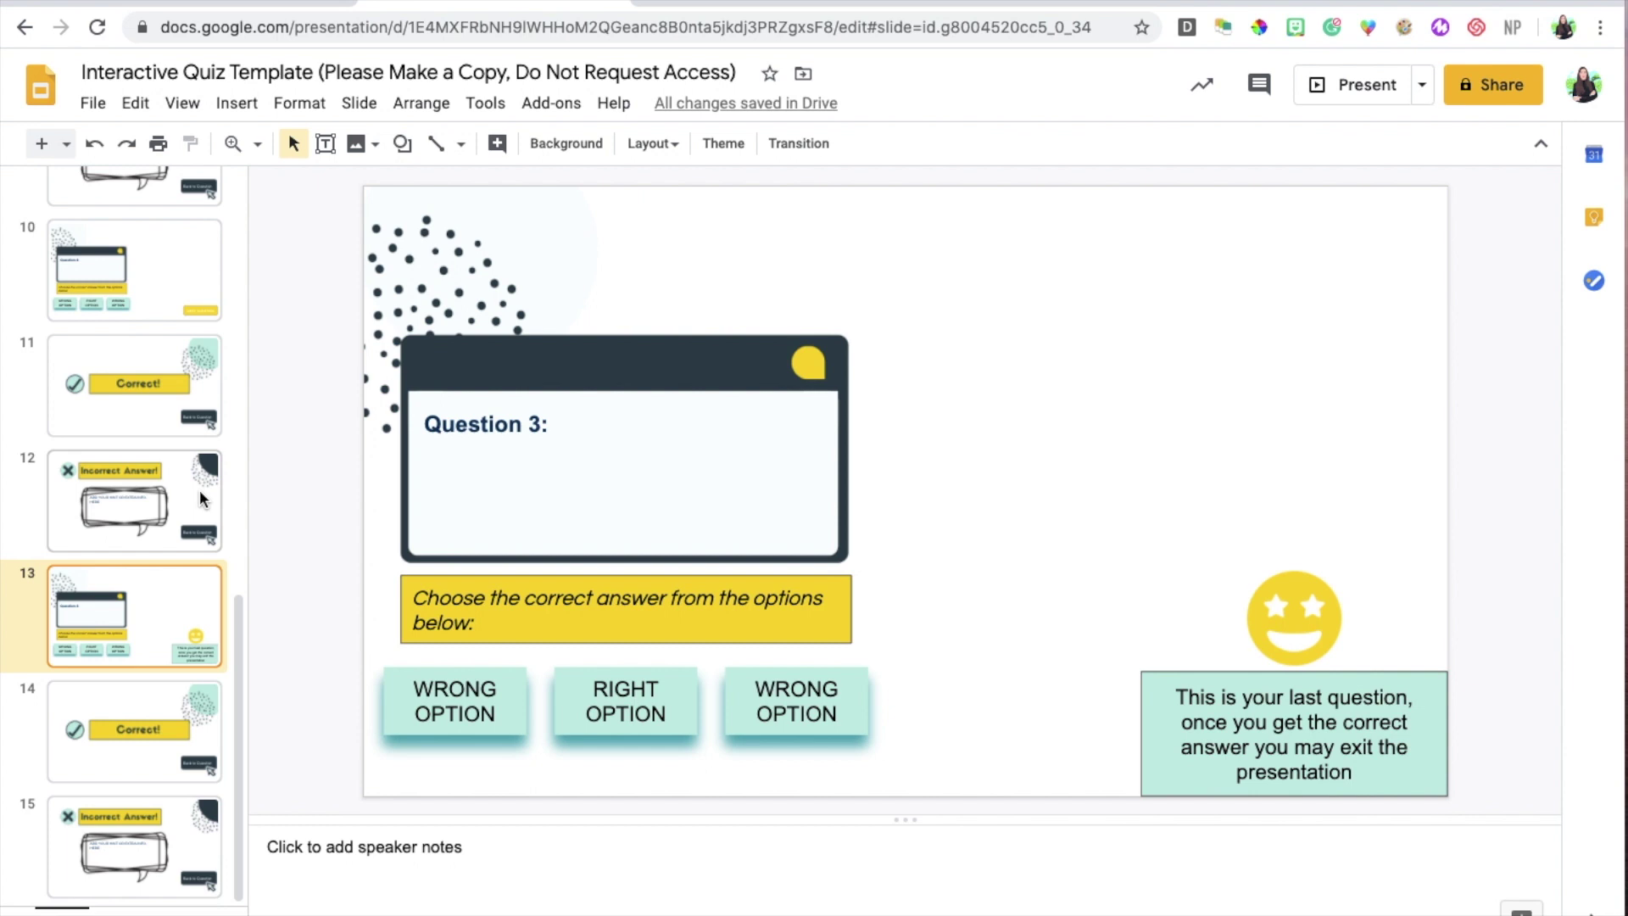
{"action": "scroll", "coordinate": [114, 416], "scroll_direction": "up", "scroll_amount": 10}
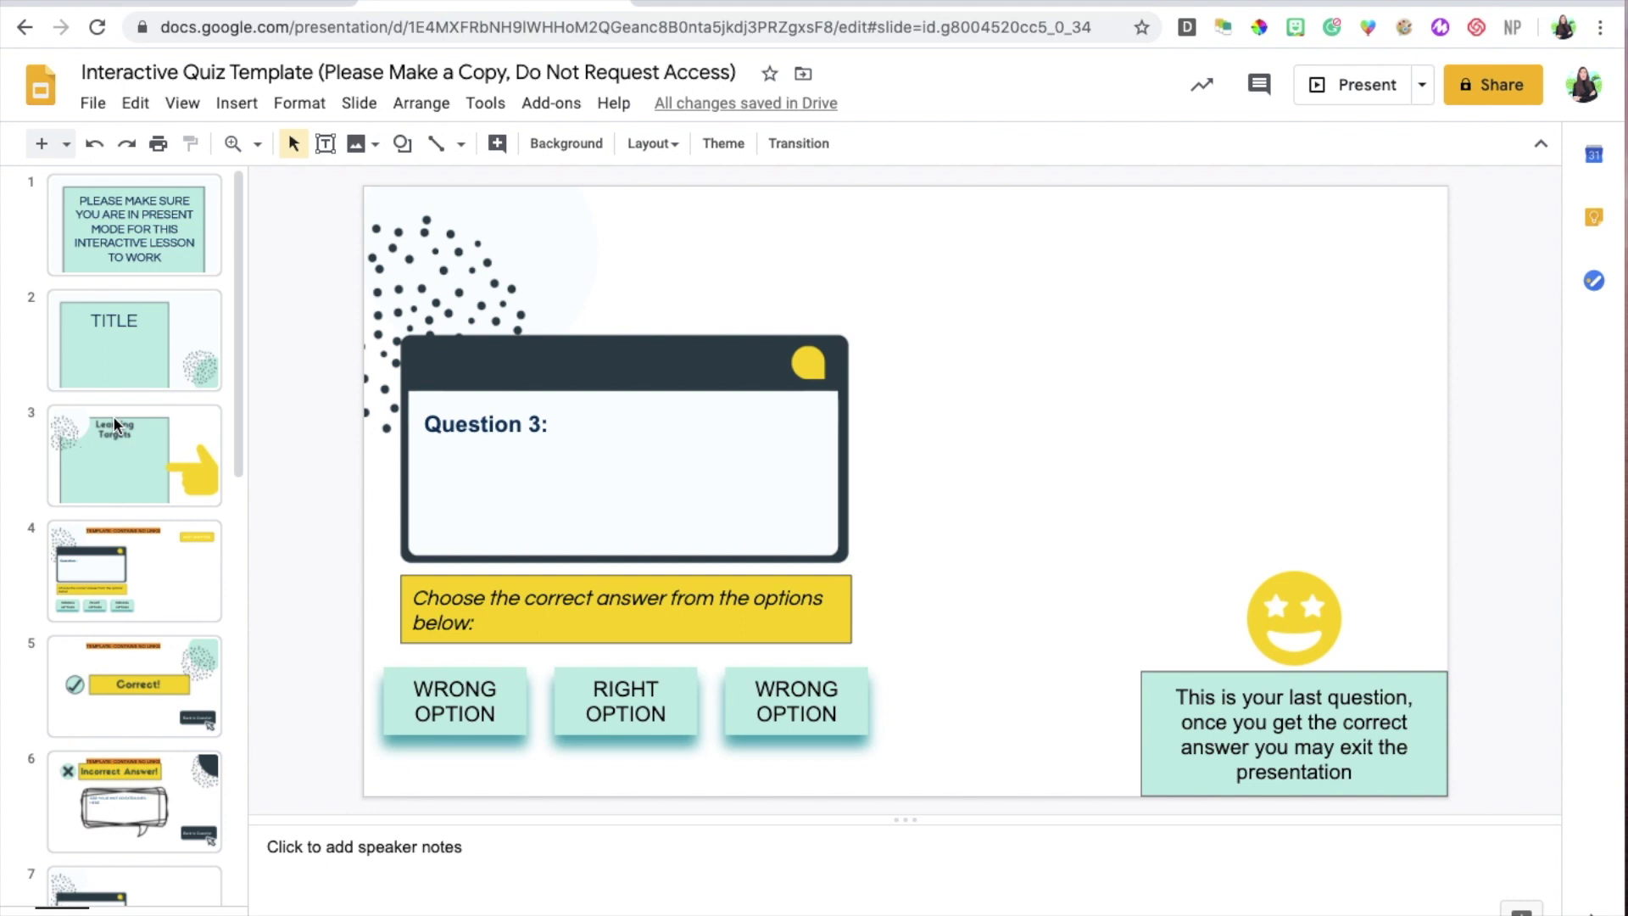
- Review the template's question, Correct! and Incorrect Answer! slides (slides 4–6)
{"action": "left_click", "coordinate": [163, 573]}
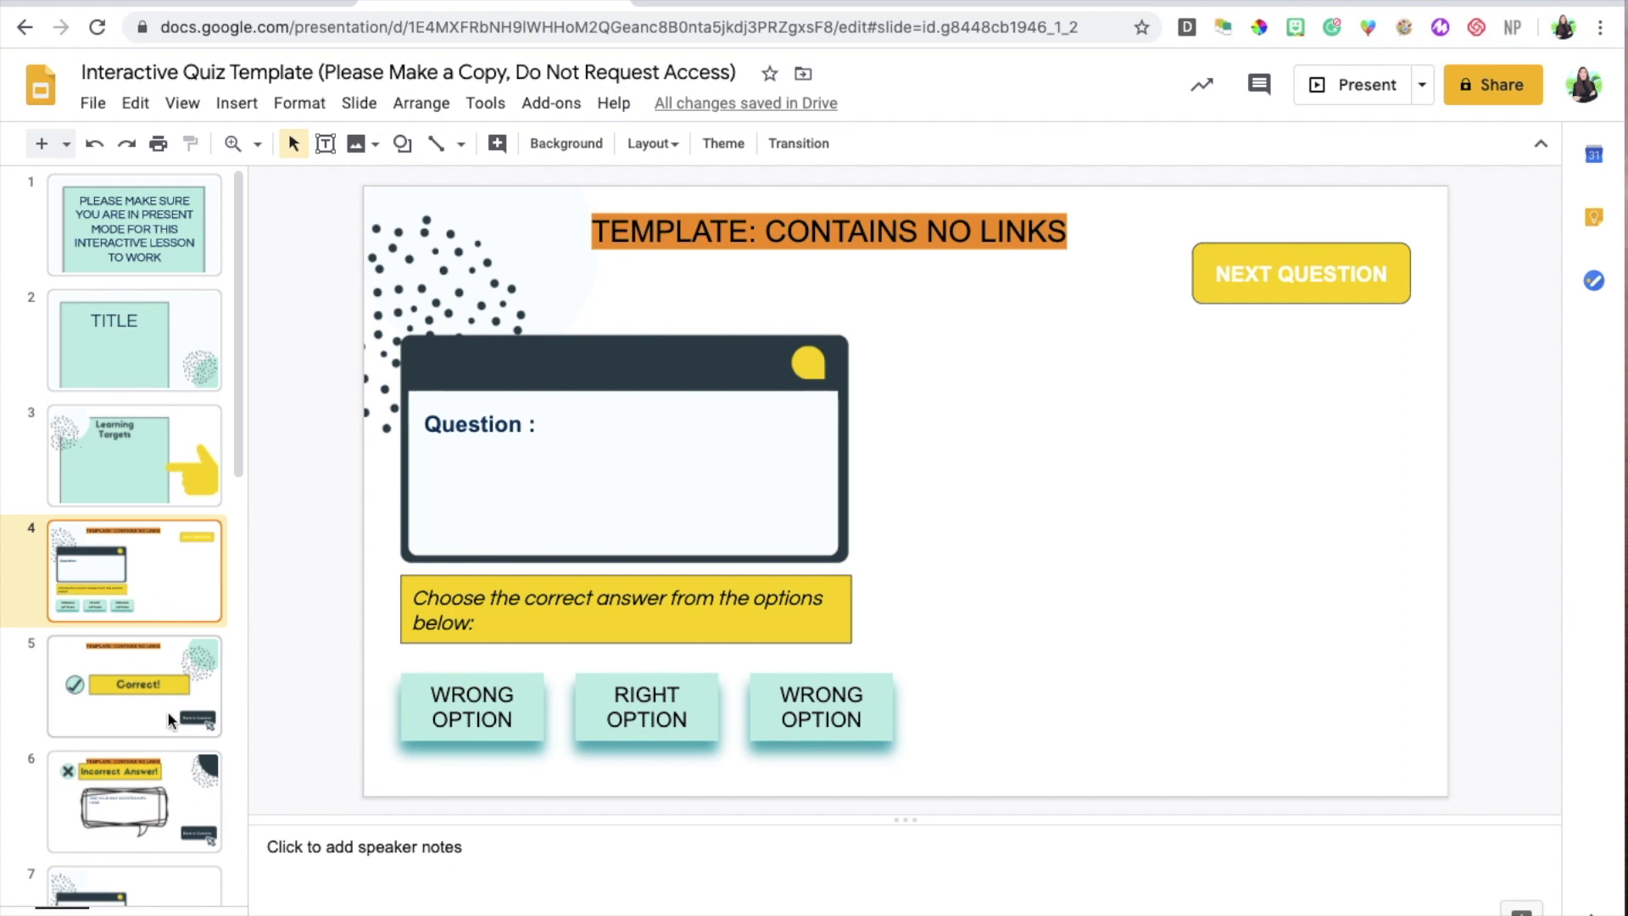
{"action": "left_click", "coordinate": [138, 681]}
{"action": "key", "text": "Down"}
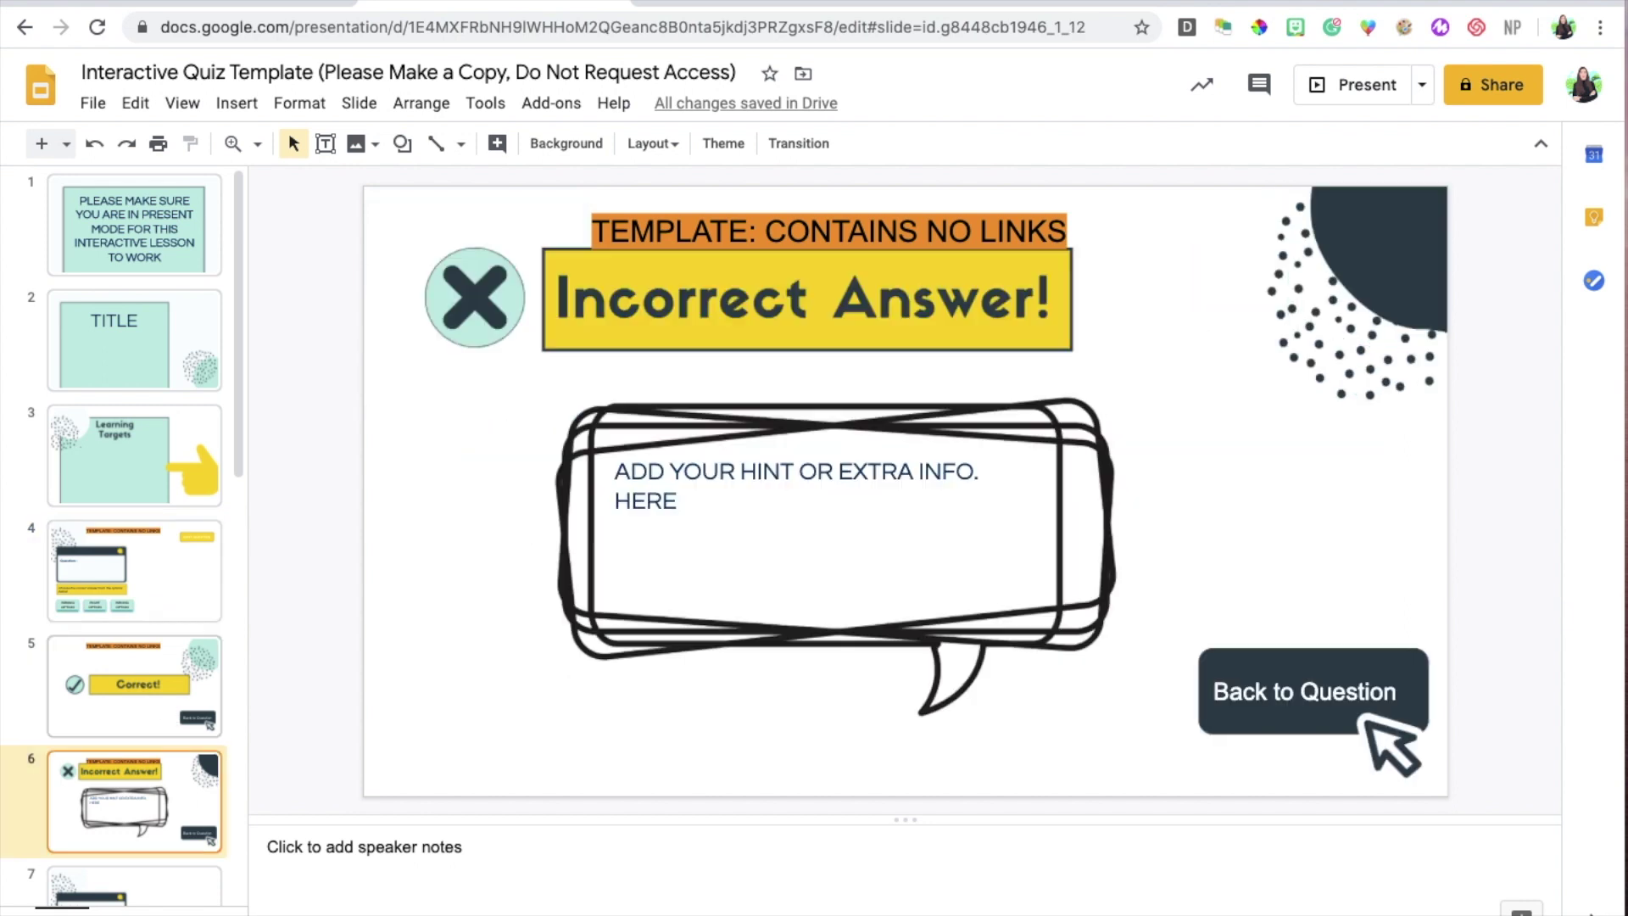
{"action": "key", "text": "Up"}
{"action": "key", "text": "Up"}
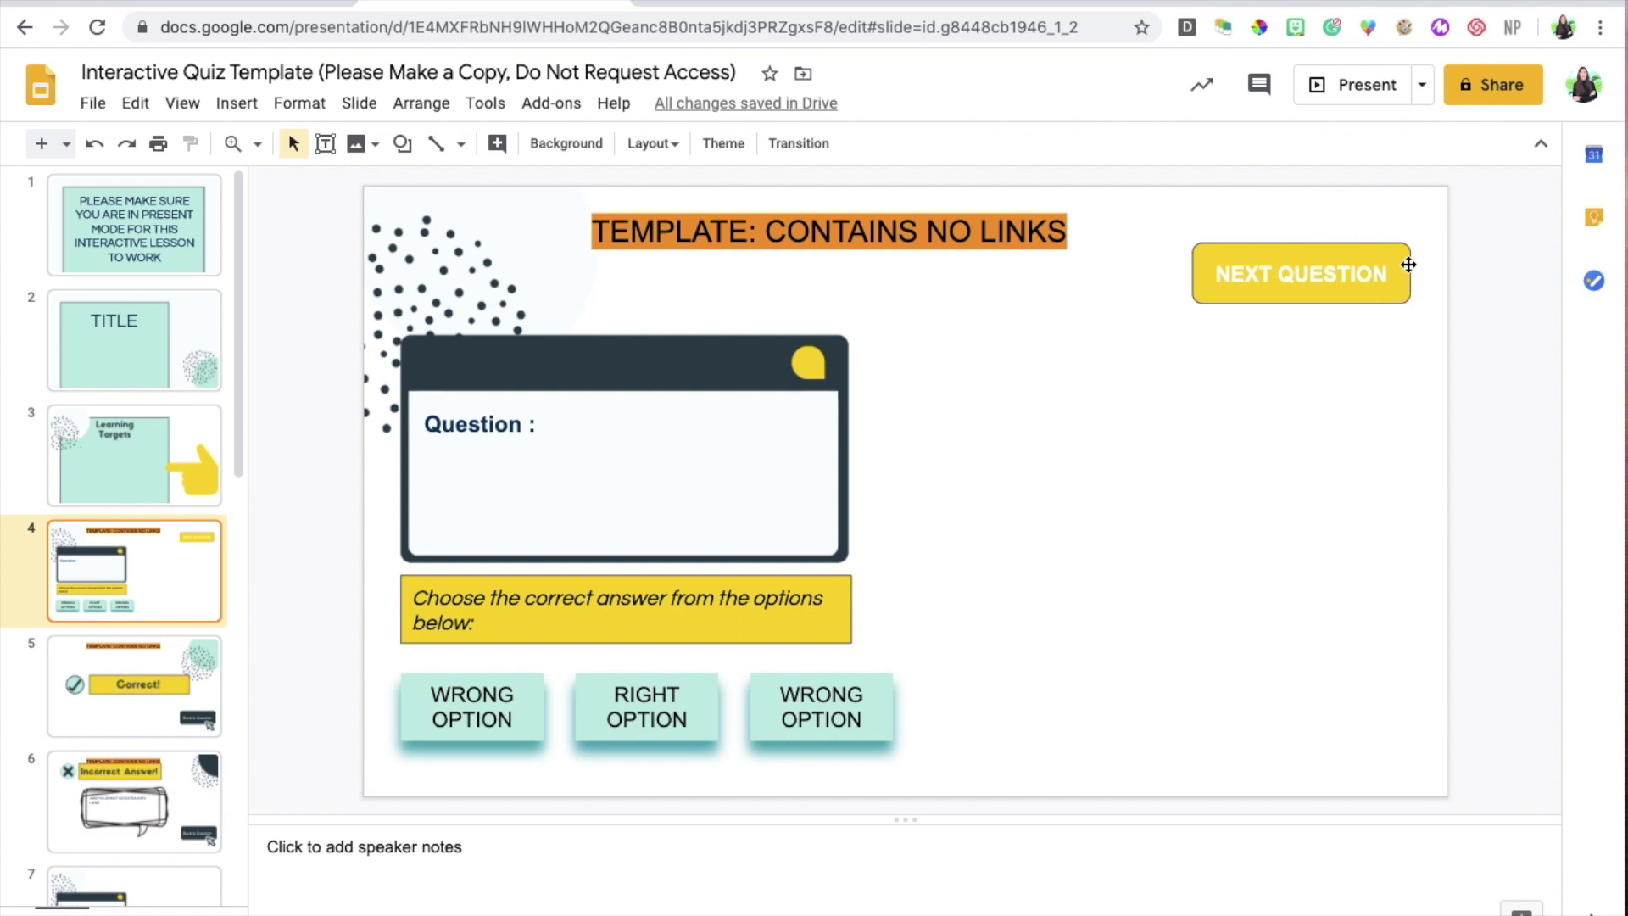
{"action": "left_click", "coordinate": [153, 653]}
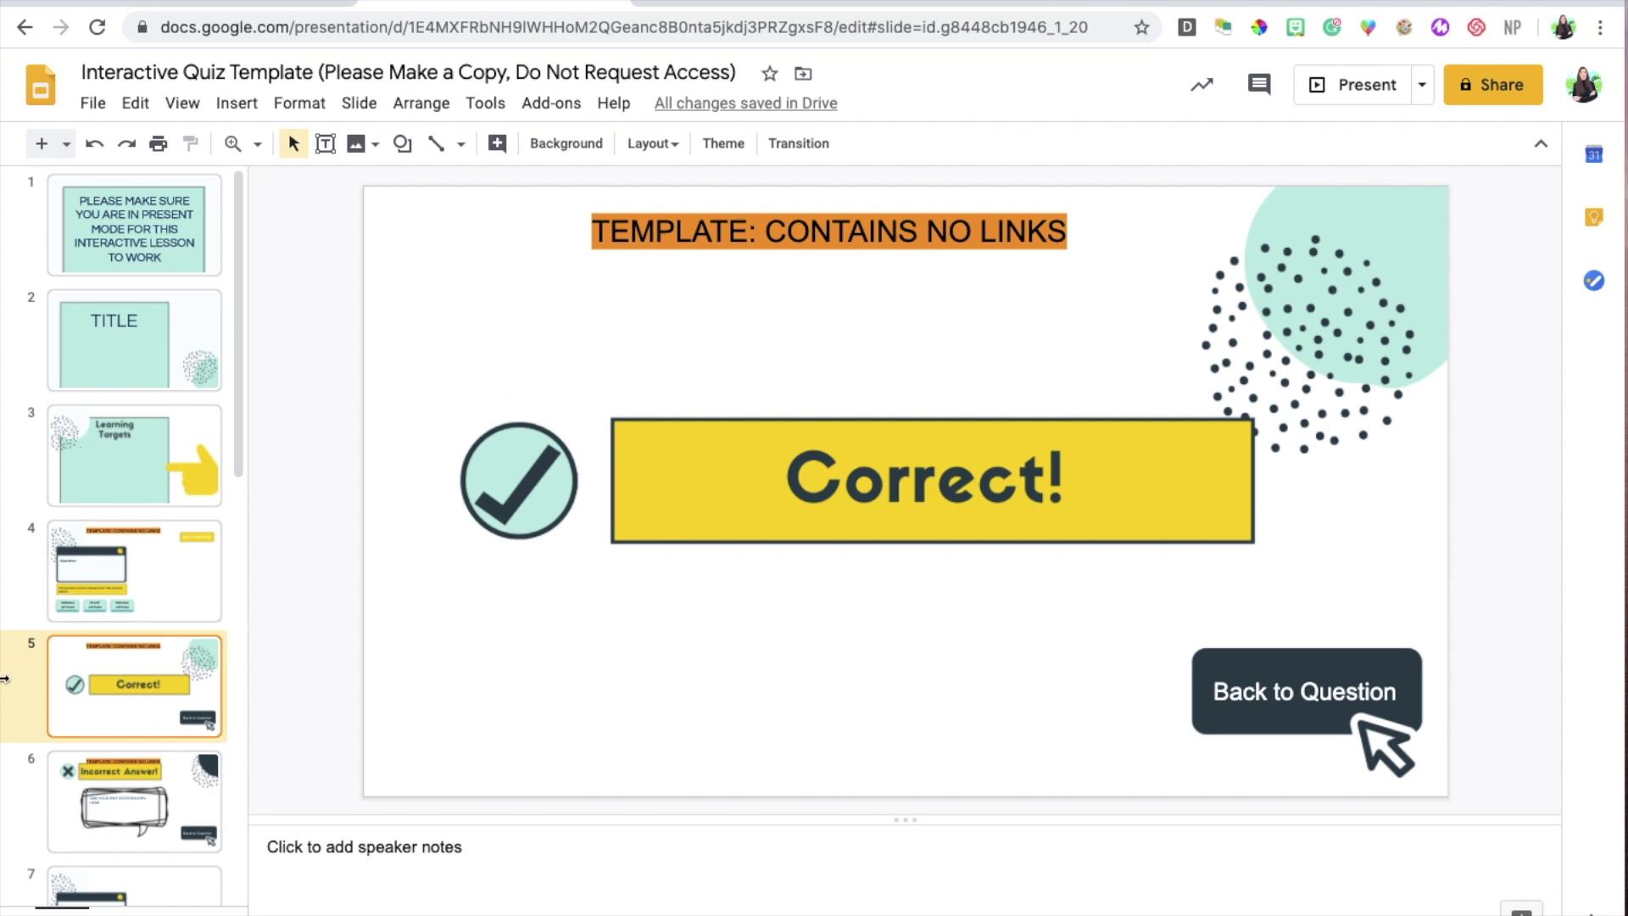
{"action": "left_click", "coordinate": [104, 790]}
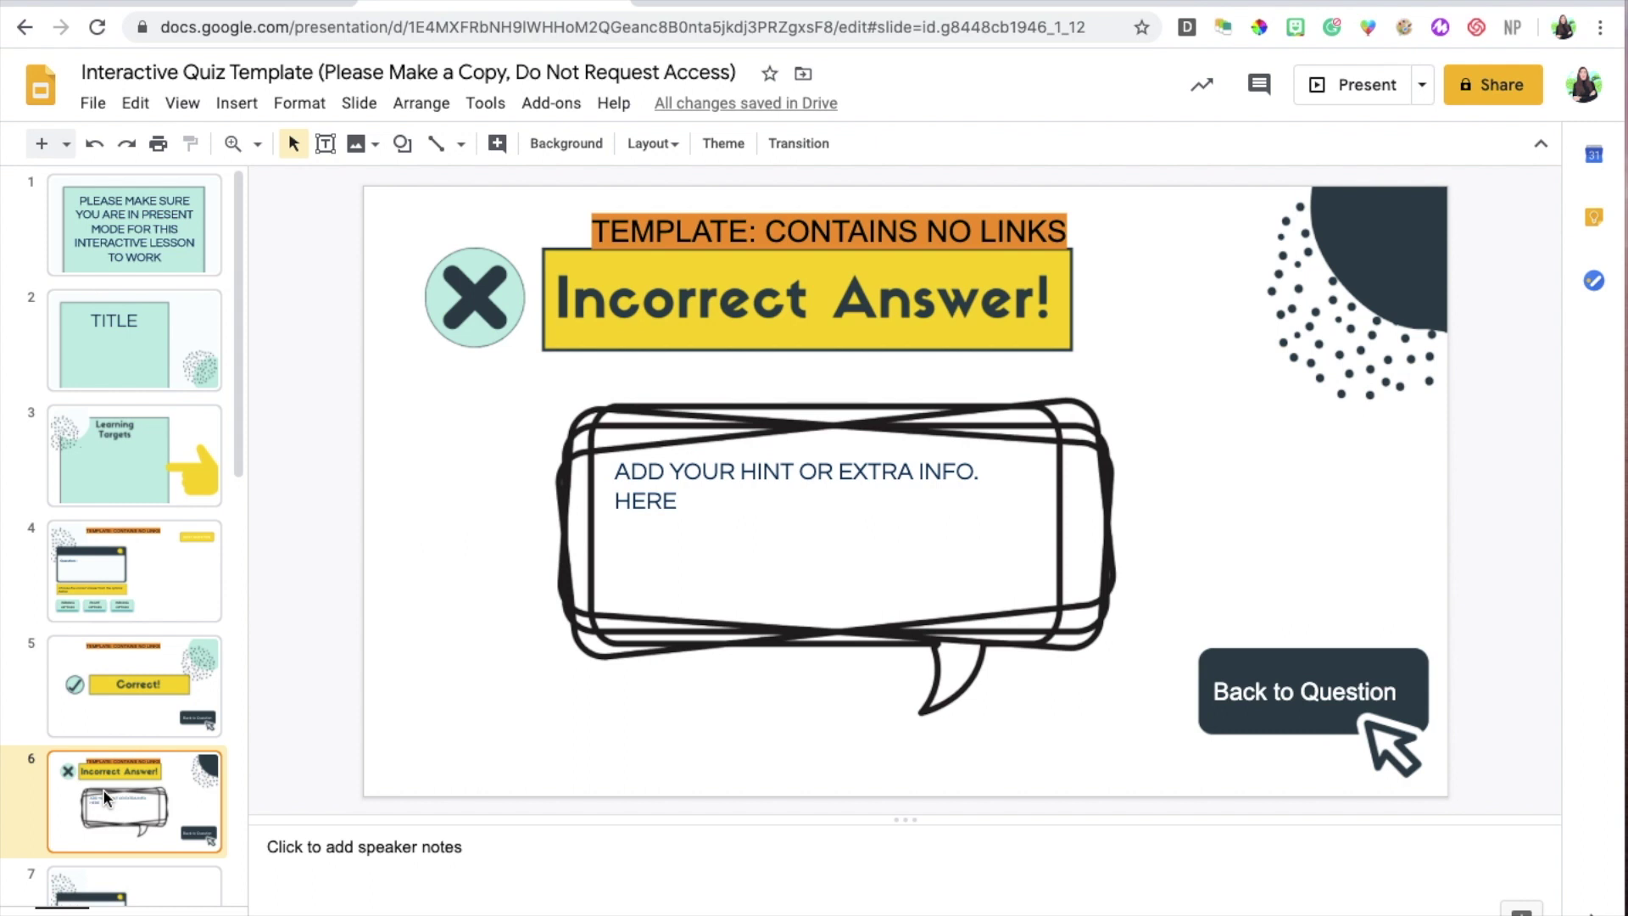
{"action": "left_click", "coordinate": [117, 652]}
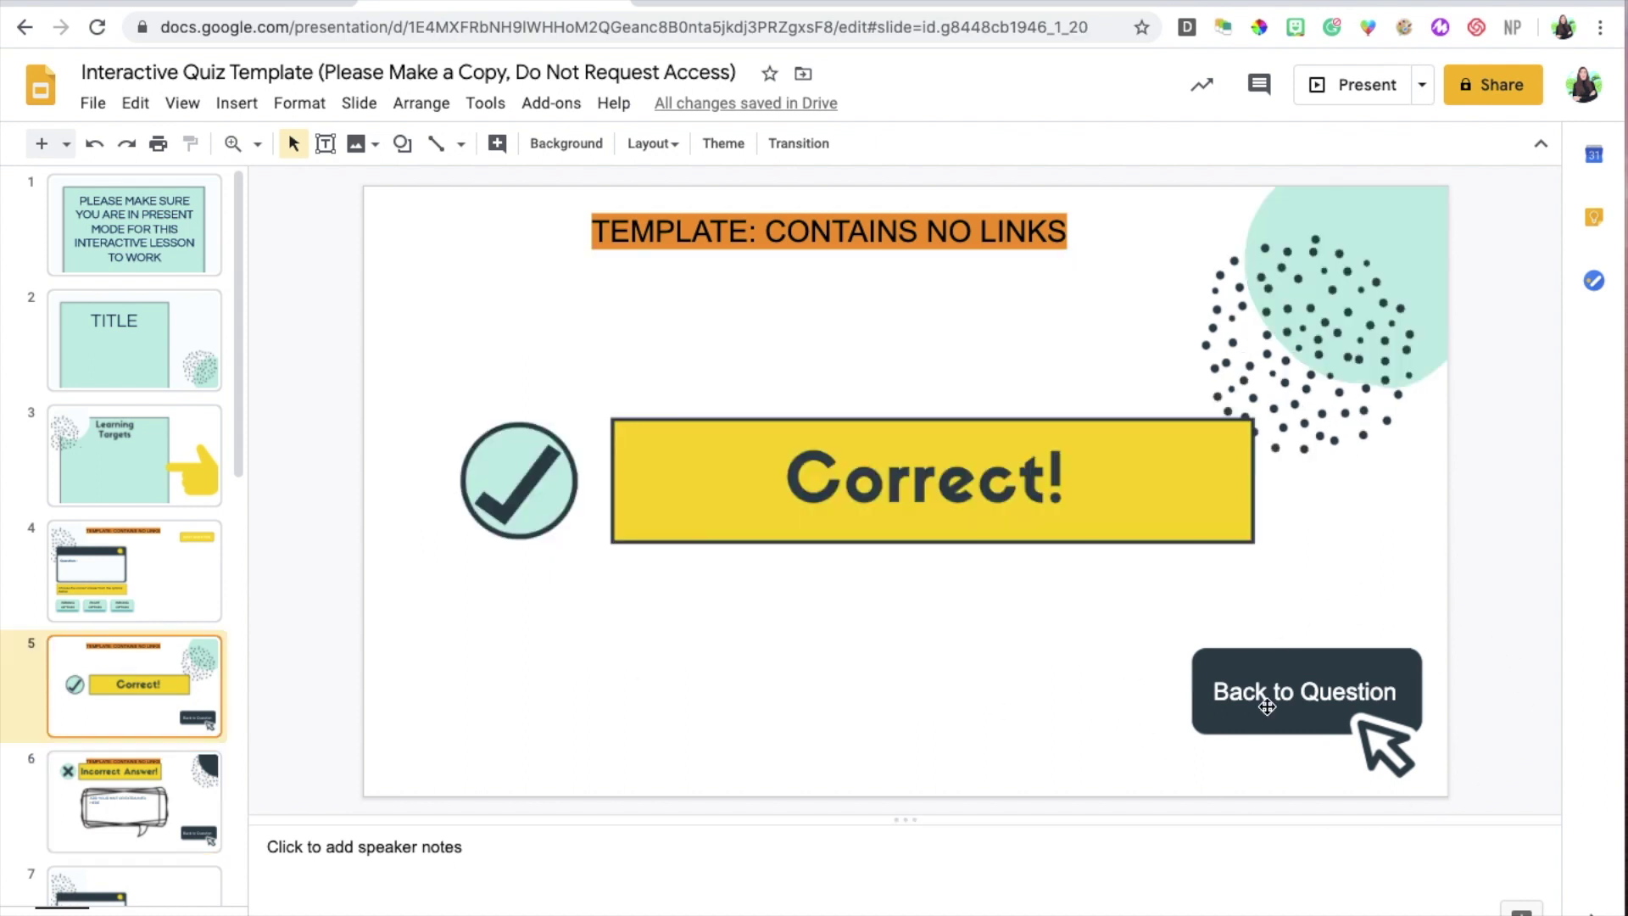
{"action": "left_click", "coordinate": [189, 794]}
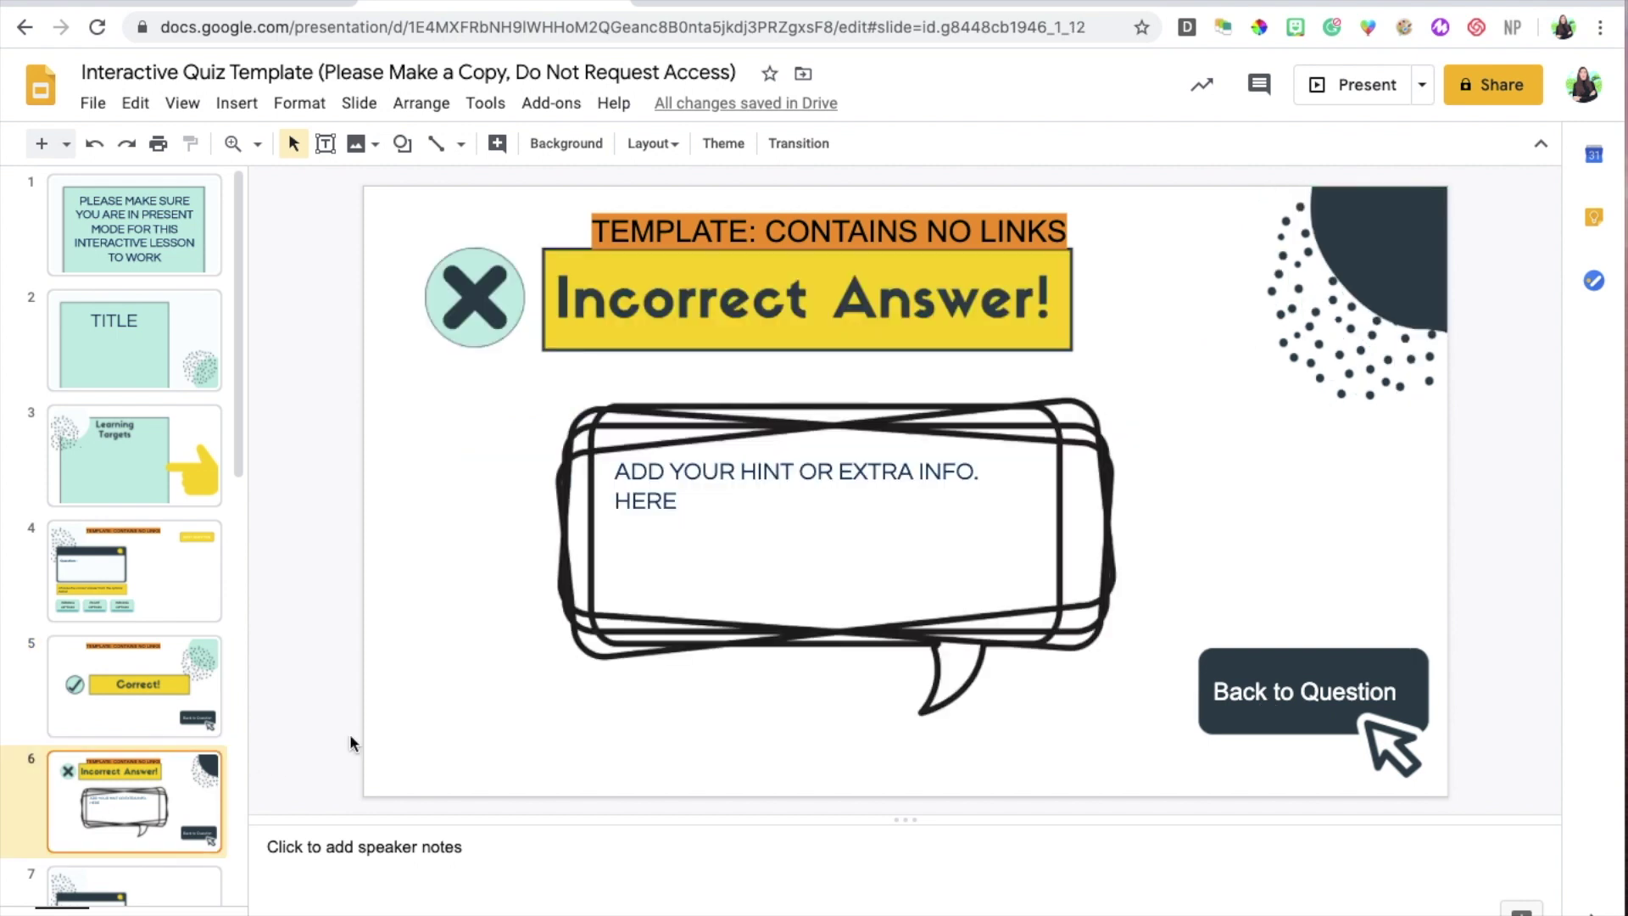
{"action": "left_click", "coordinate": [119, 709]}
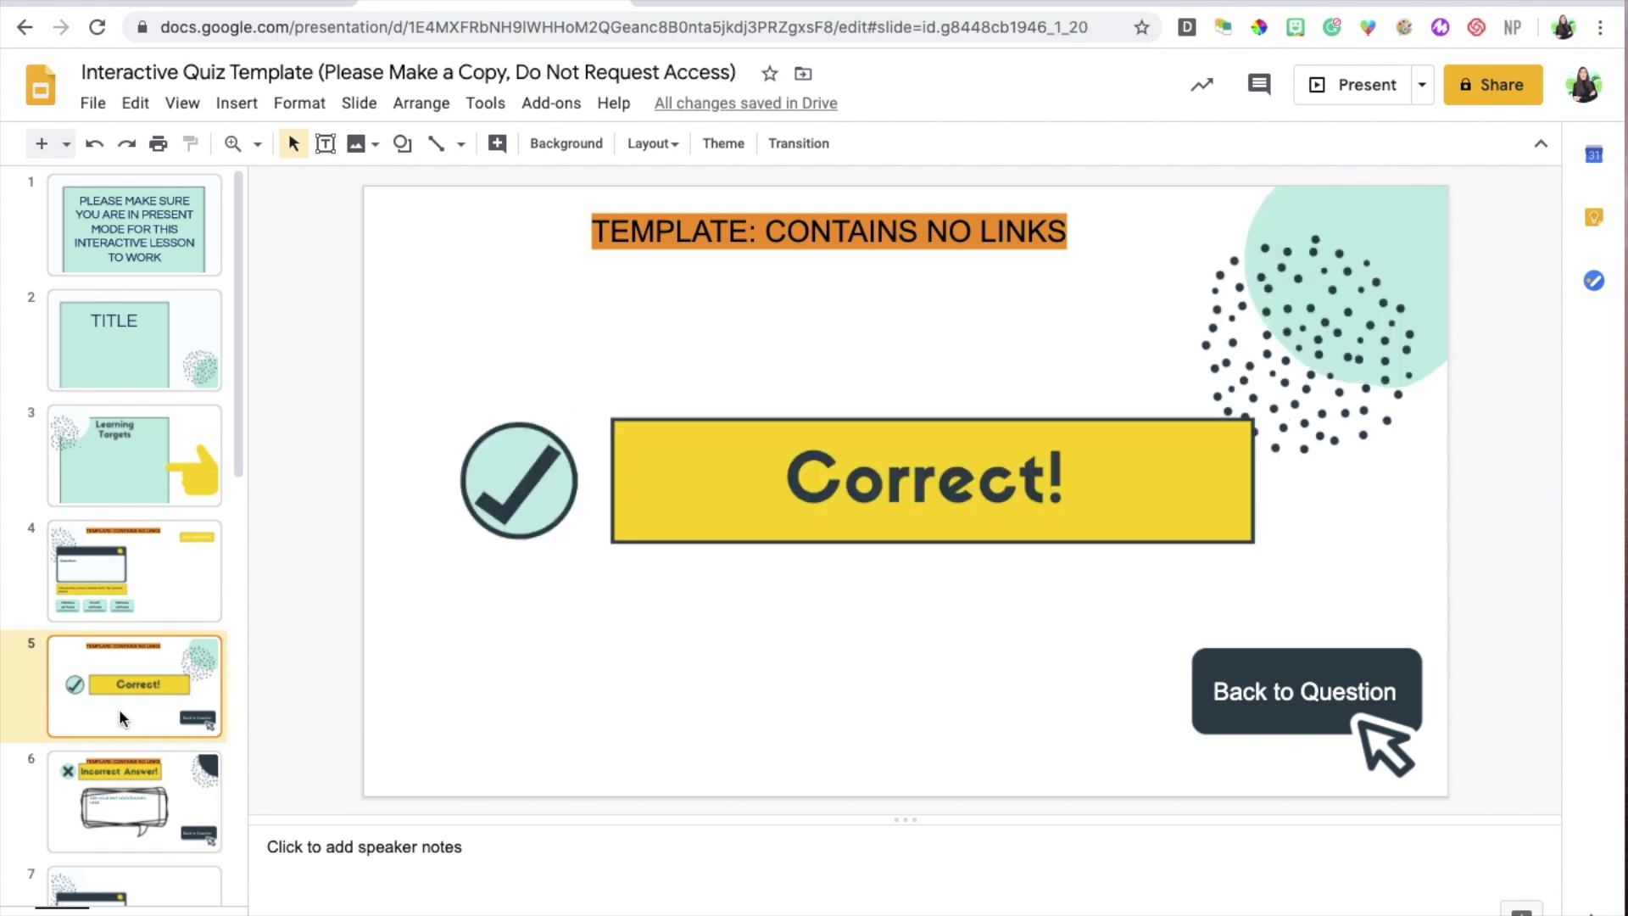
{"action": "left_click", "coordinate": [124, 760]}
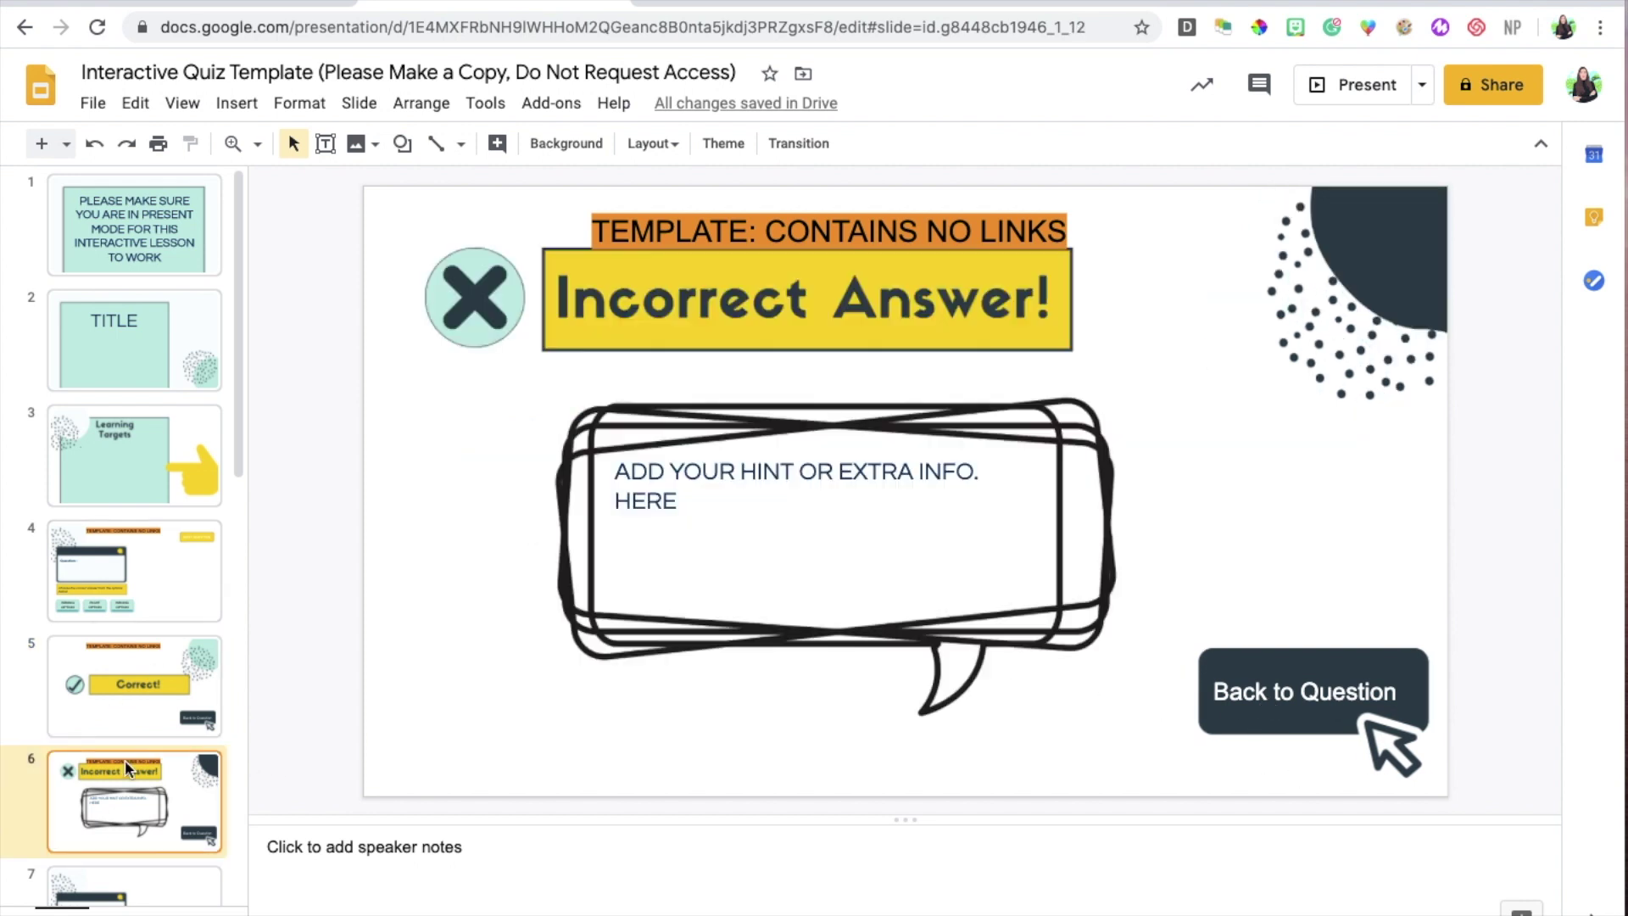
{"action": "left_click", "coordinate": [135, 547]}
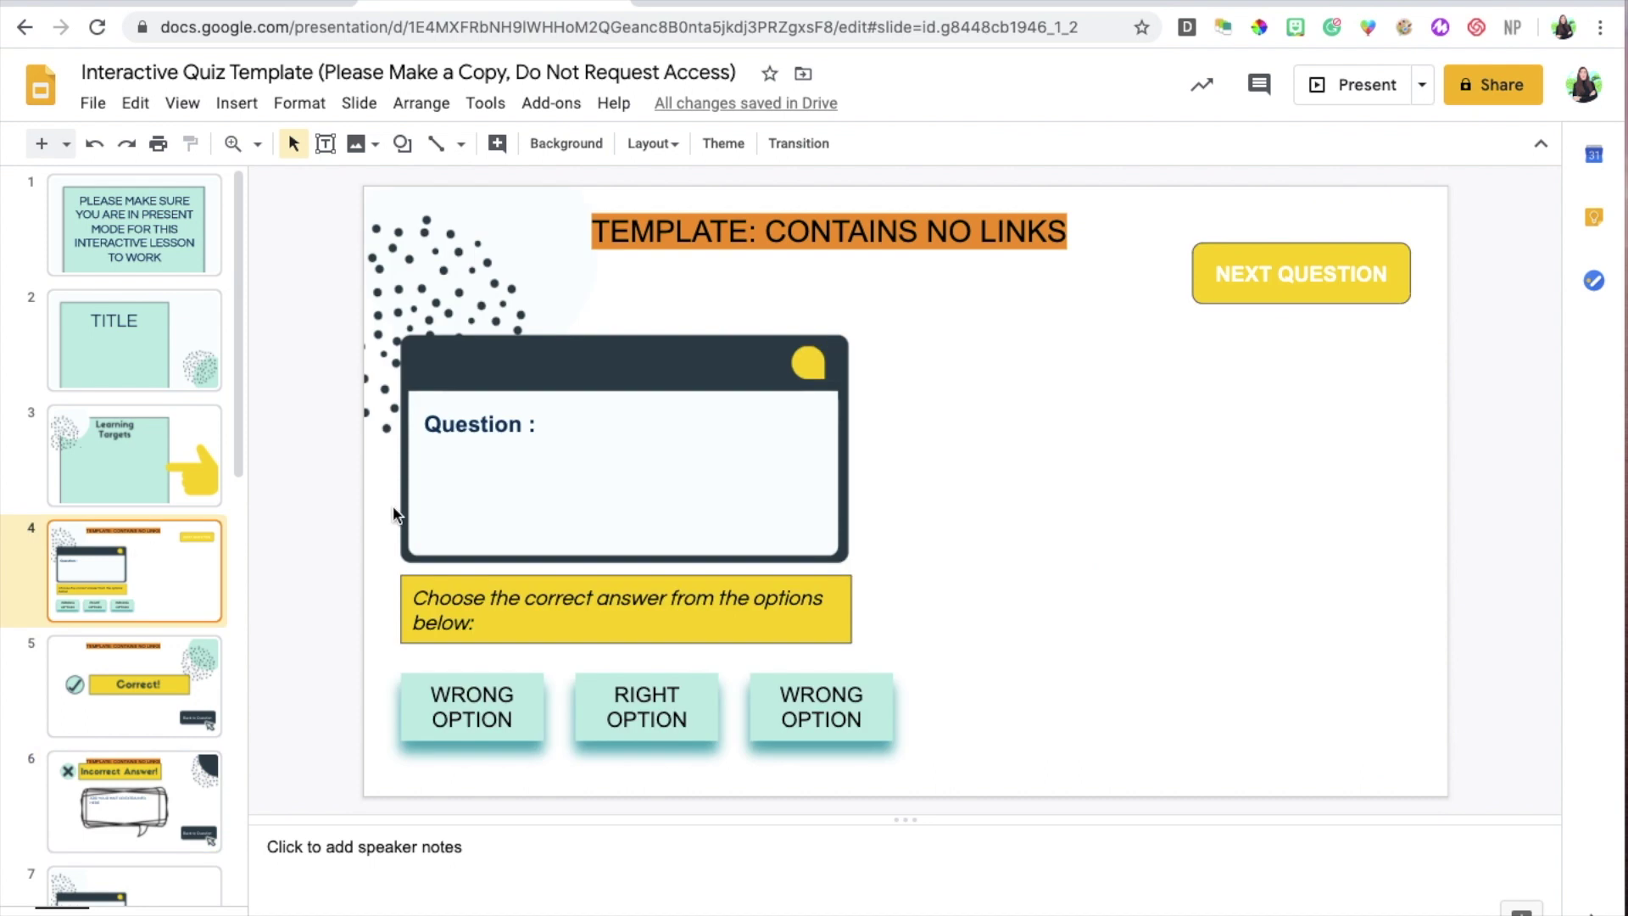
{"action": "left_click", "coordinate": [99, 690]}
{"action": "left_click", "coordinate": [139, 778]}
{"action": "left_click", "coordinate": [172, 530]}
- Select slides 4 through 6 together in the filmstrip
{"action": "scroll", "coordinate": [108, 558], "scroll_direction": "down", "scroll_amount": 10}
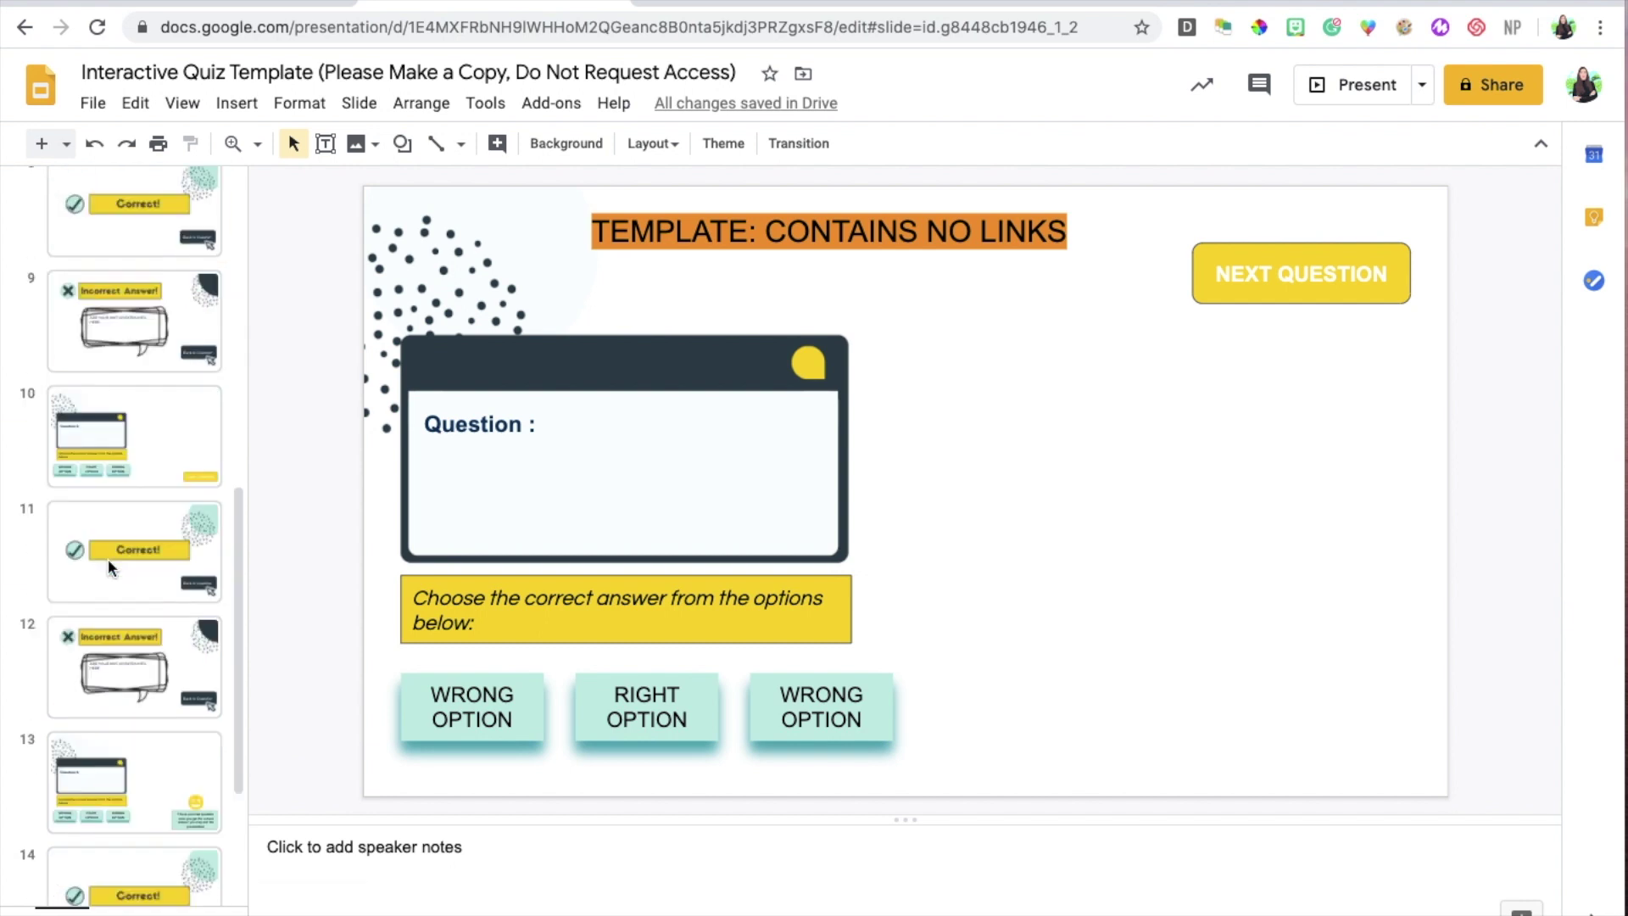
{"action": "scroll", "coordinate": [108, 558], "scroll_direction": "up", "scroll_amount": 12}
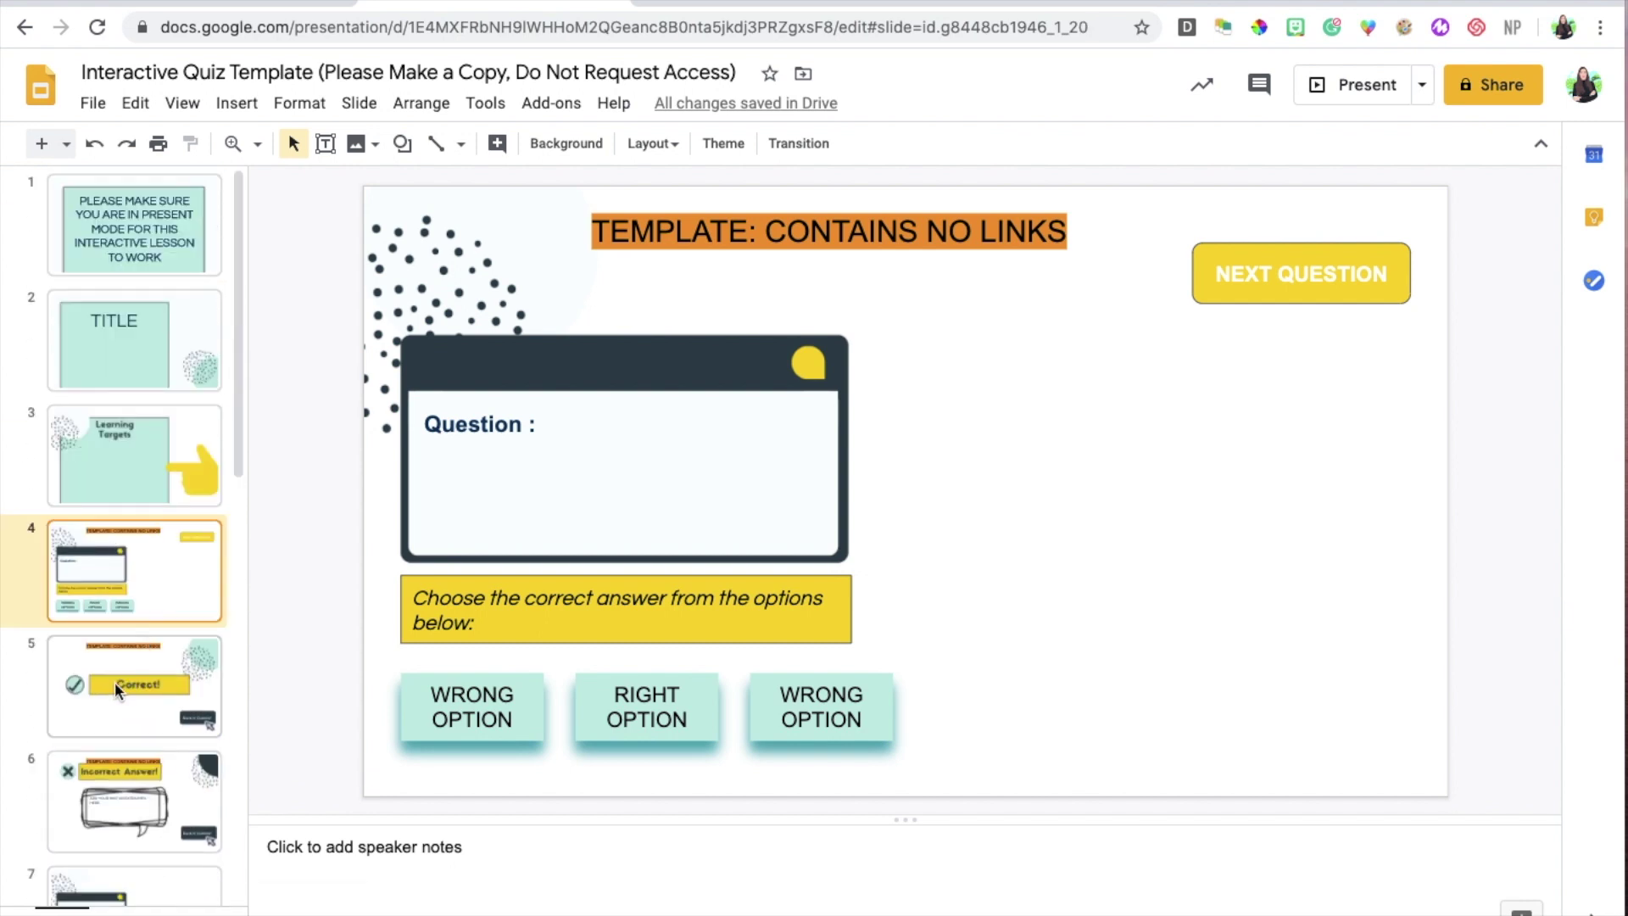
{"action": "left_click", "coordinate": [129, 768], "text": "shift"}
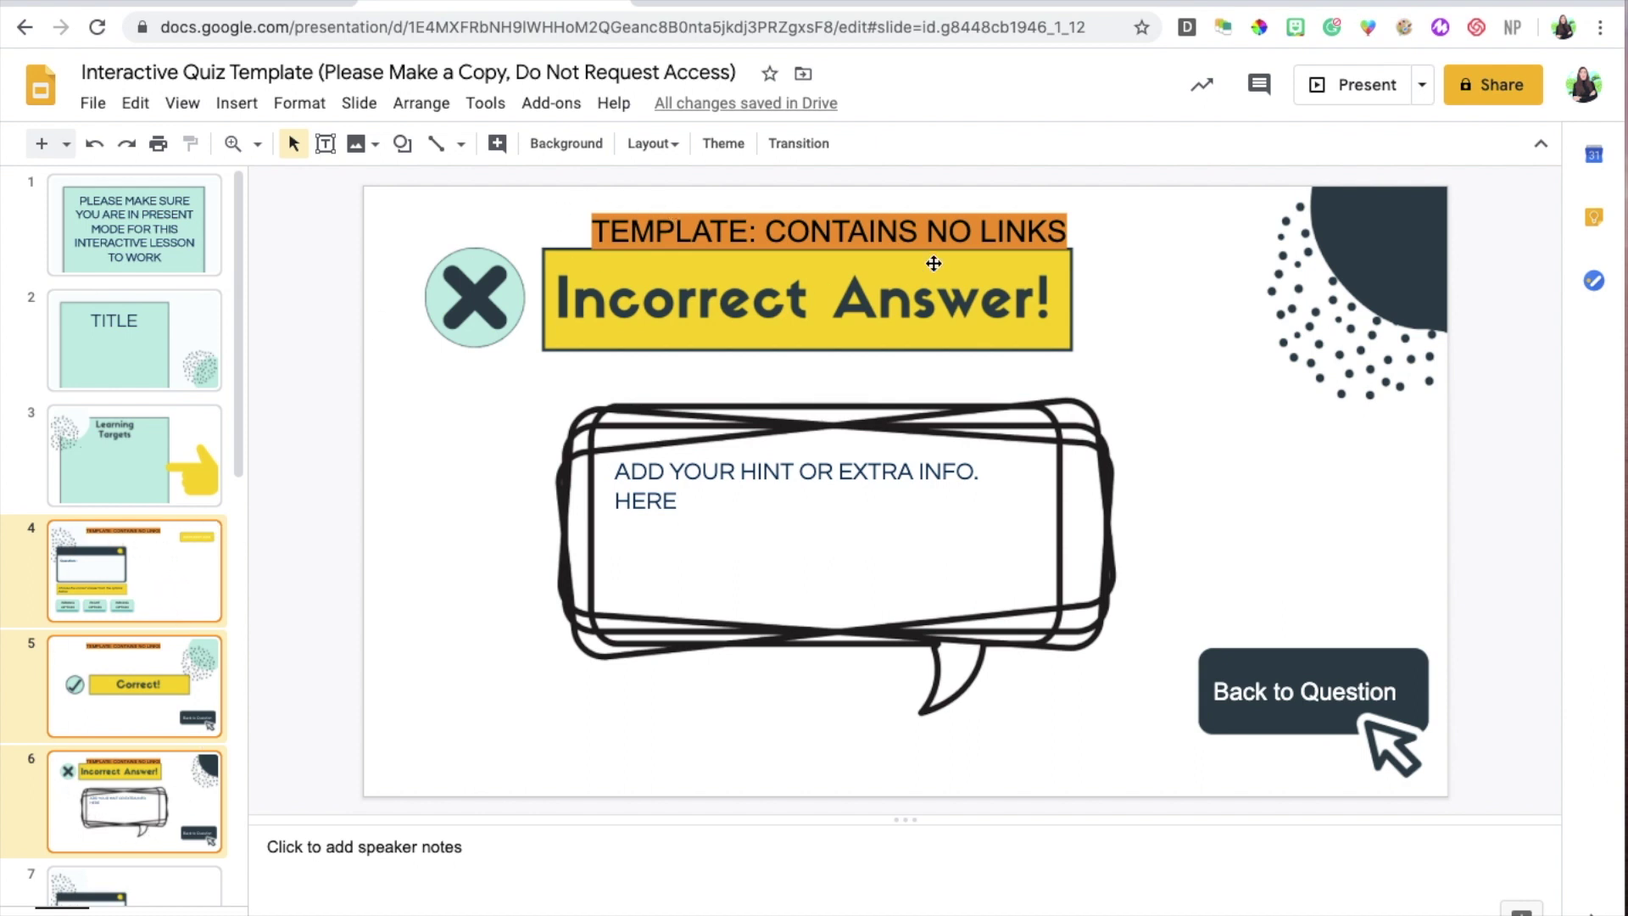
- Duplicate the selected slides 4–6 to create new slides 7–9
{"action": "right_click", "coordinate": [117, 596]}
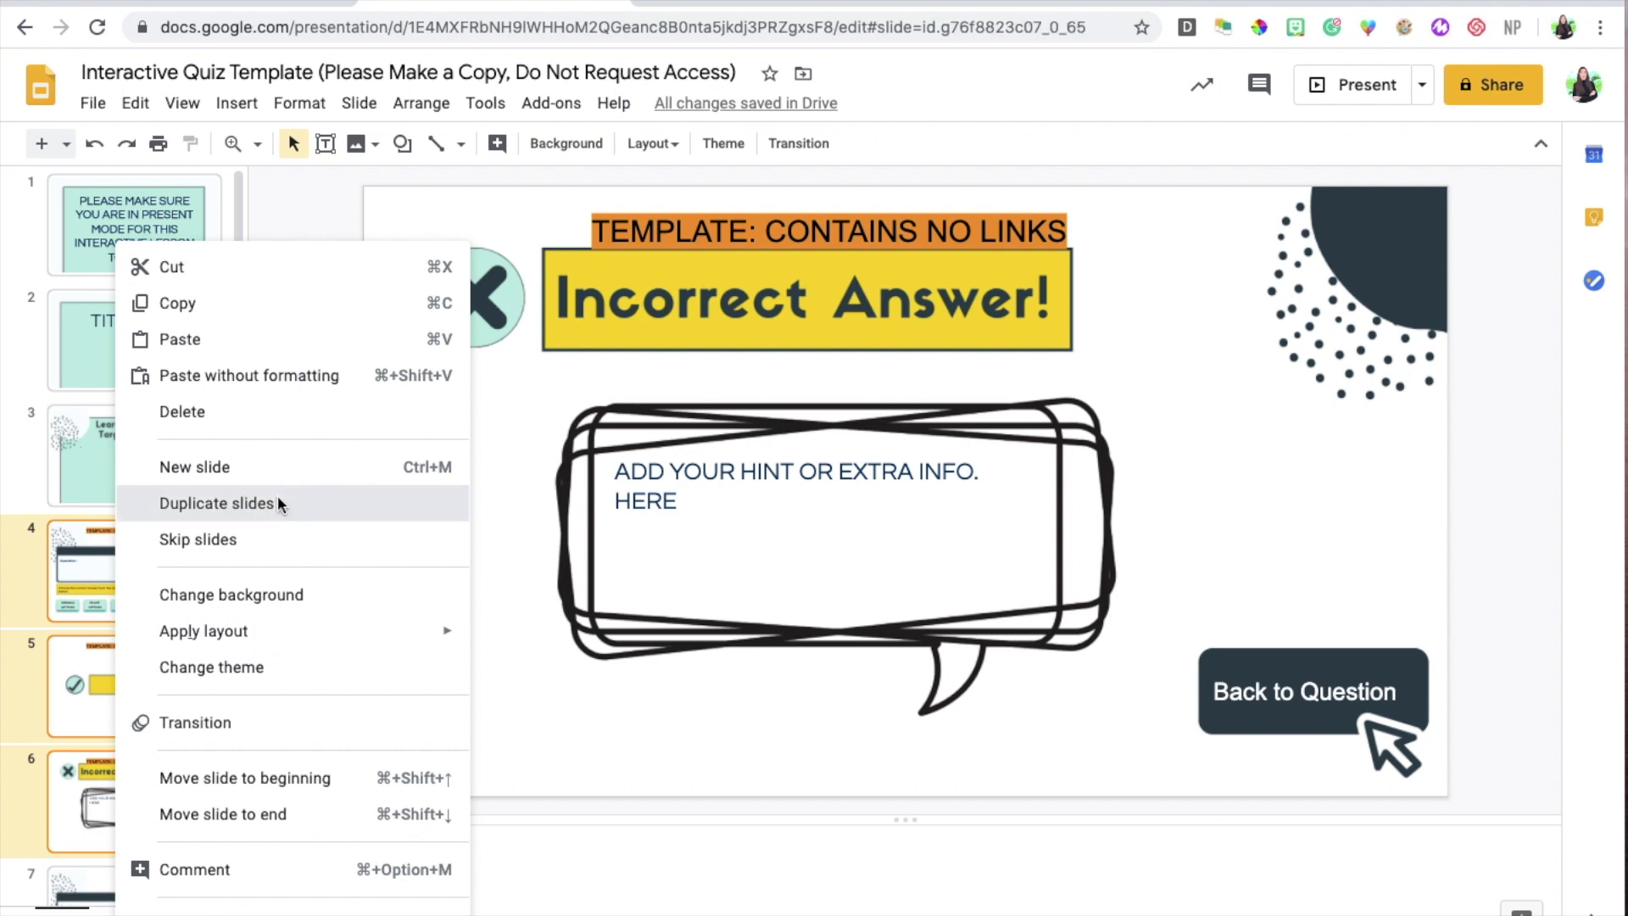
{"action": "left_click", "coordinate": [278, 503]}
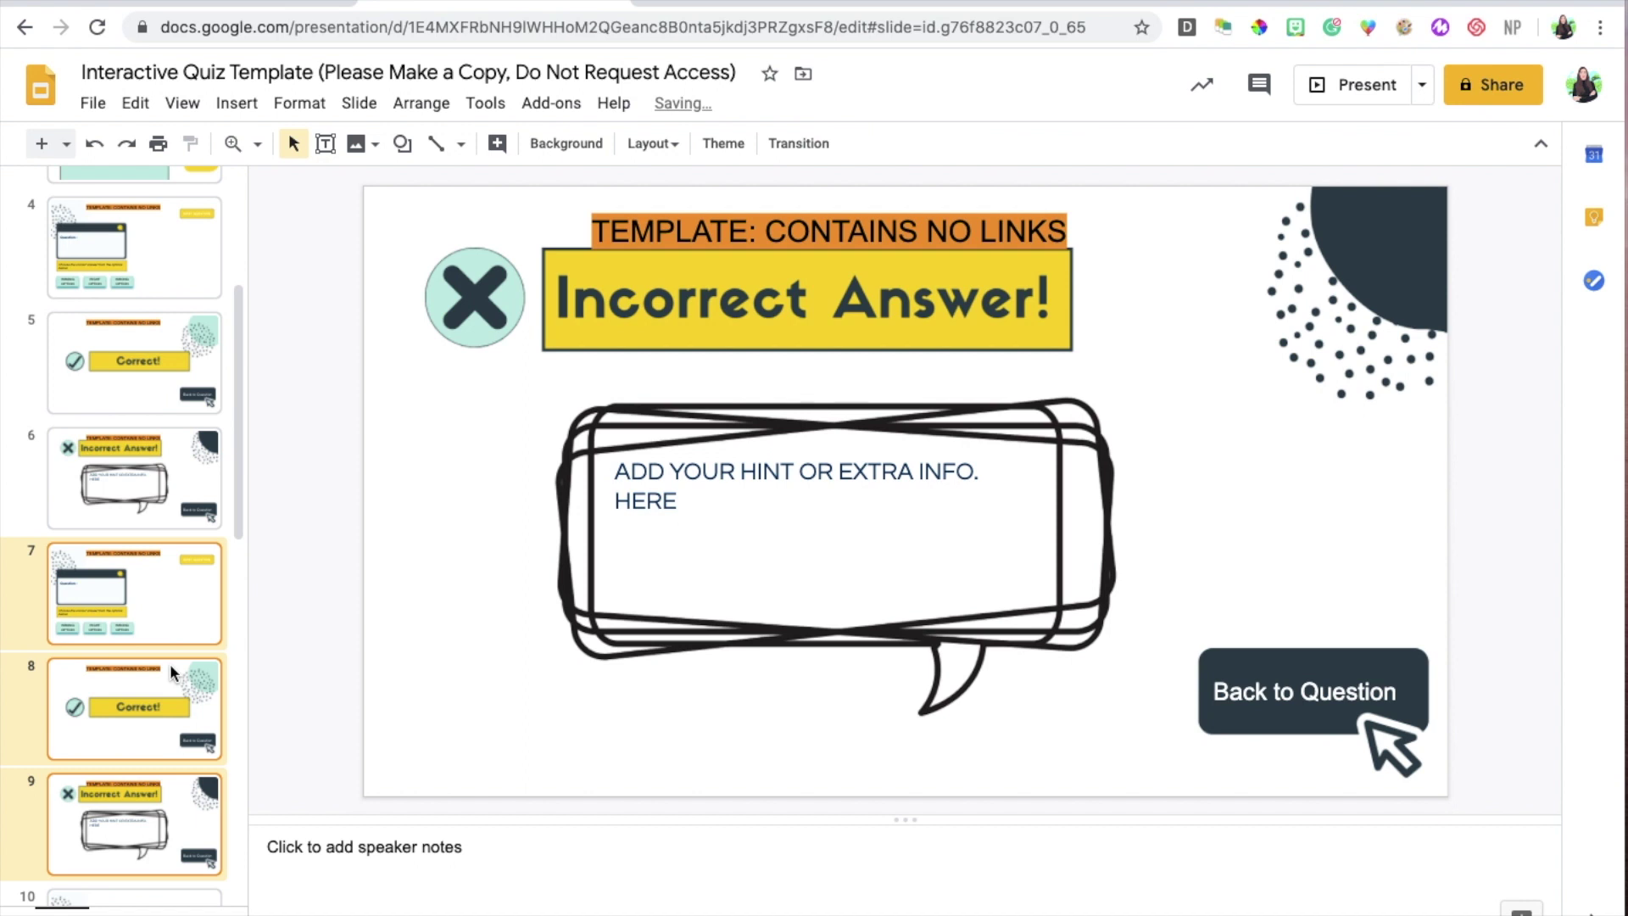
{"action": "scroll", "coordinate": [183, 570], "scroll_direction": "up", "scroll_amount": 2}
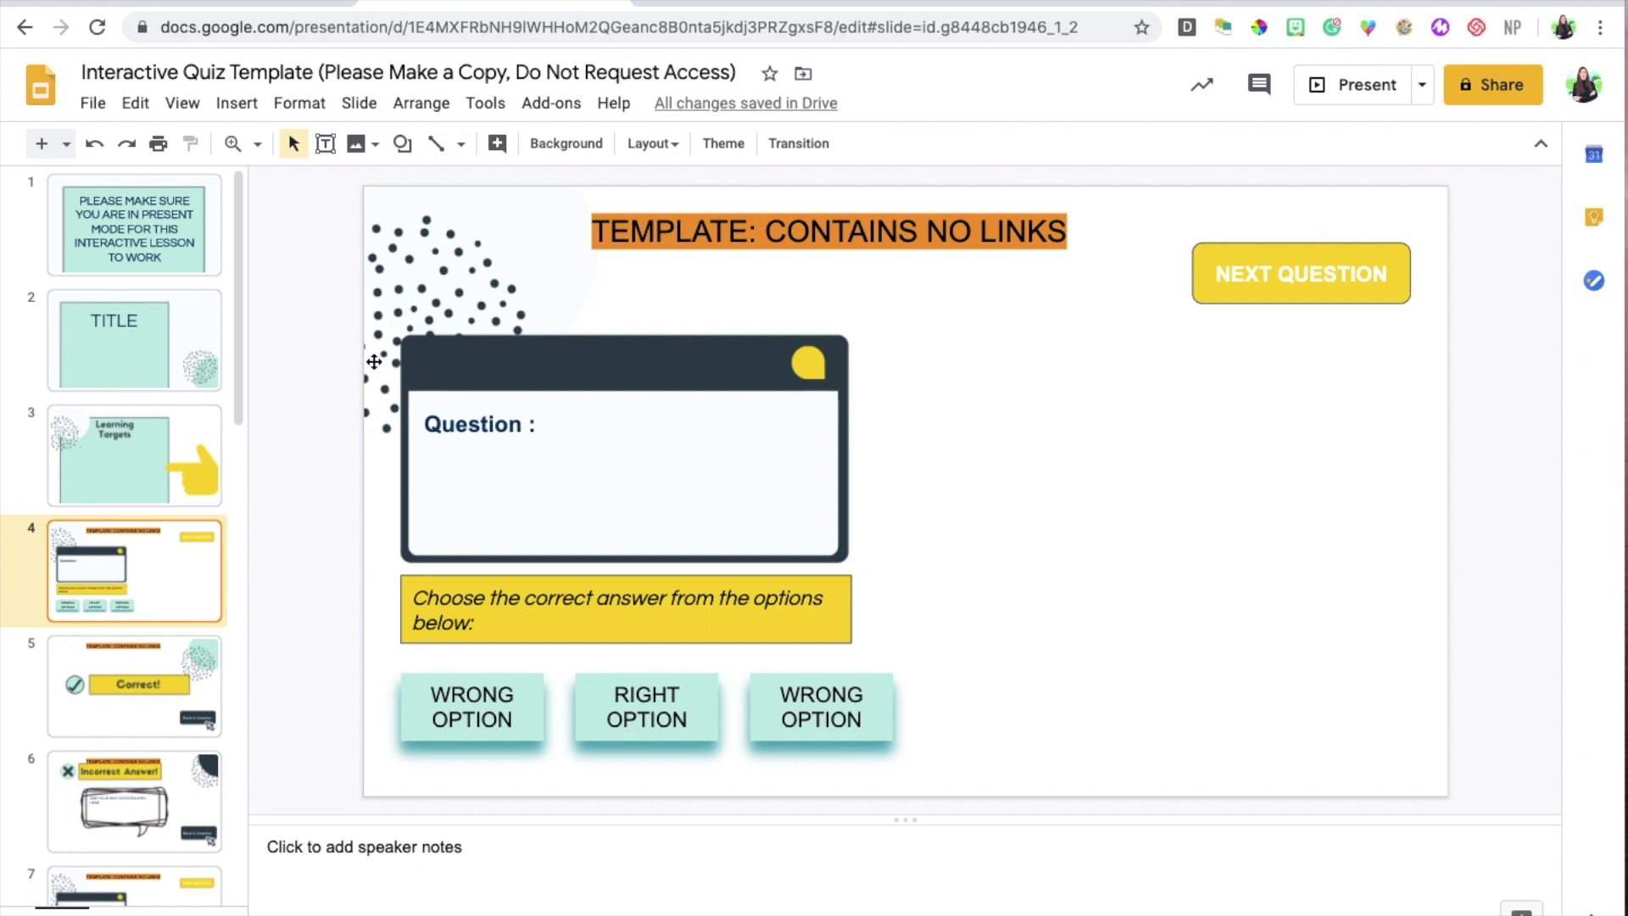
- Change slide 4's heading from 'Question :' to 'Question 1:'
{"action": "left_click", "coordinate": [531, 428]}
{"action": "type", "text": "1"}
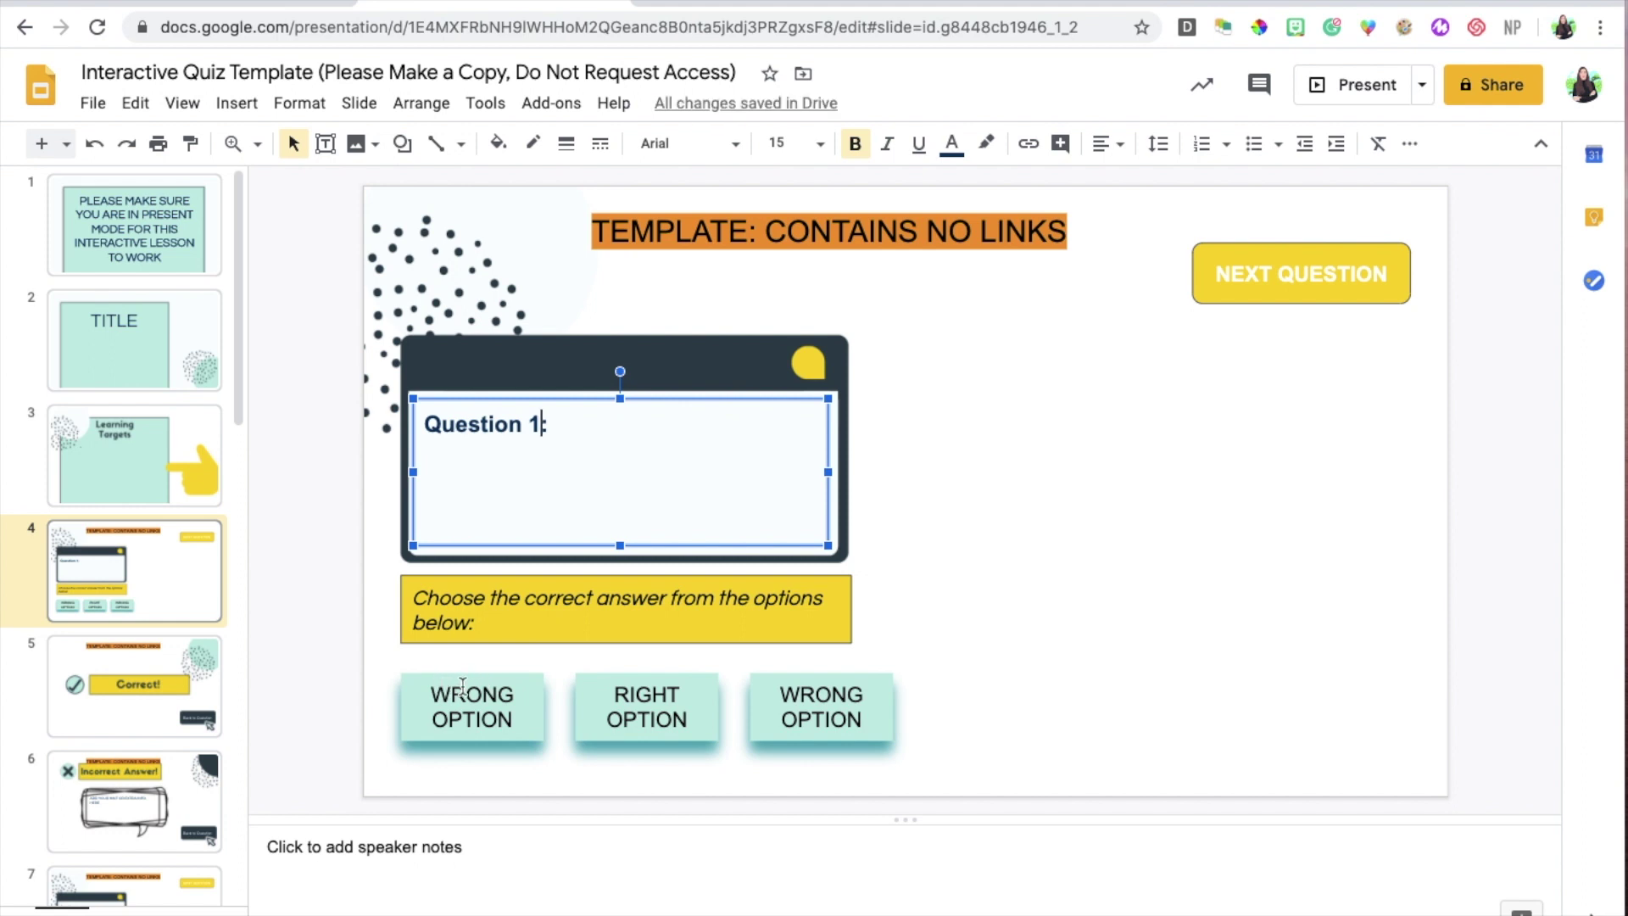
{"action": "left_click", "coordinate": [826, 674]}
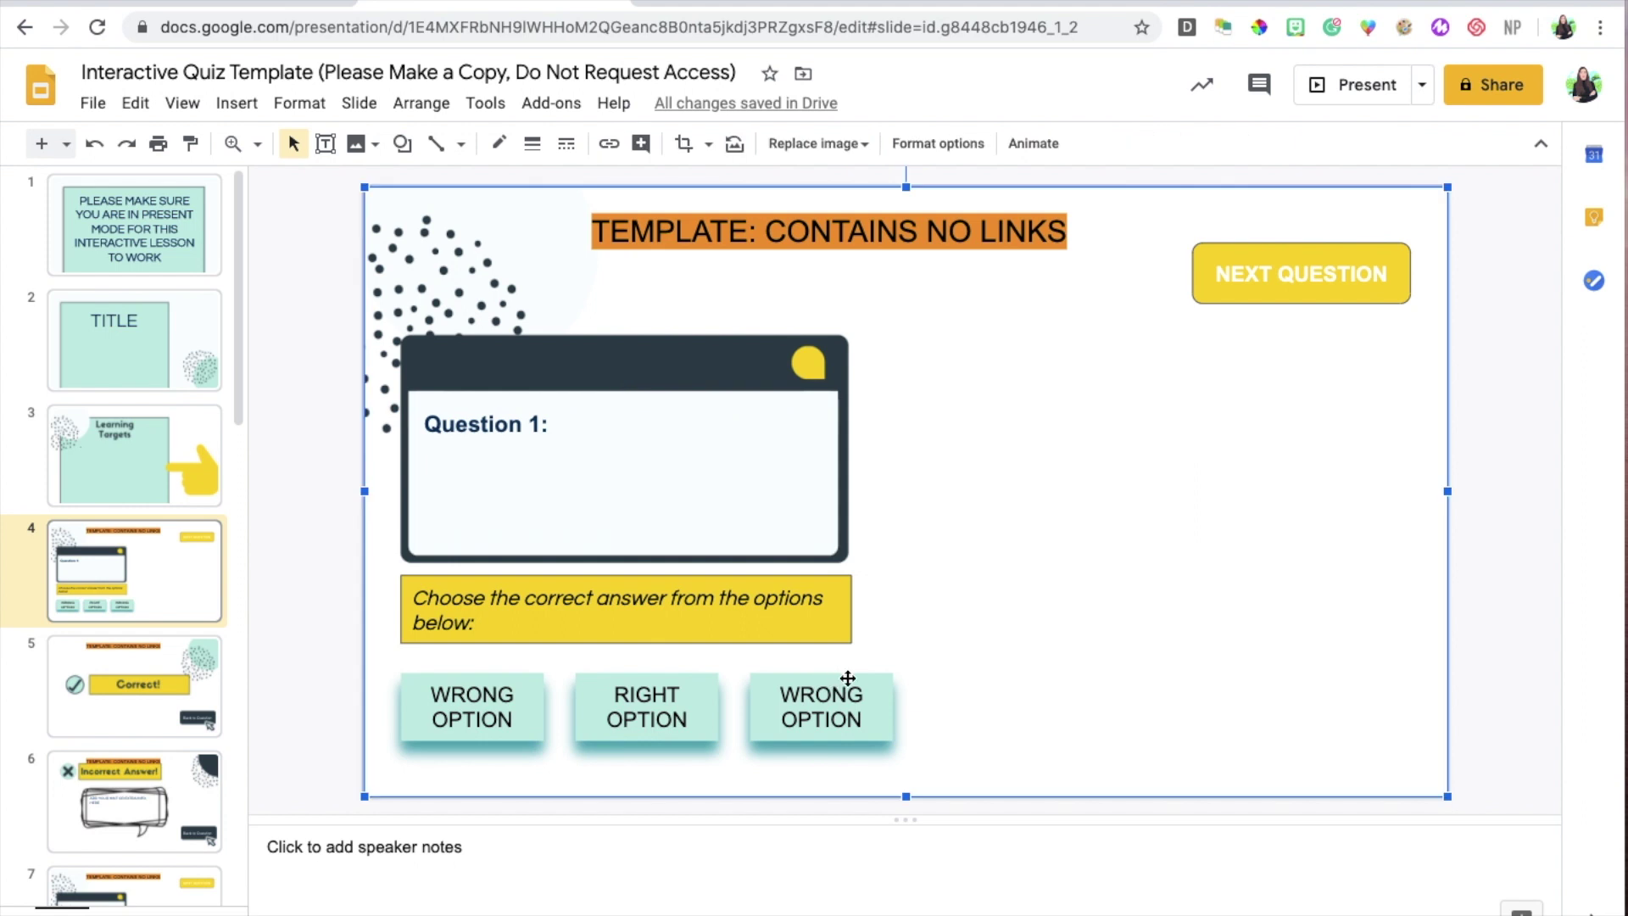
{"action": "left_click", "coordinate": [847, 680]}
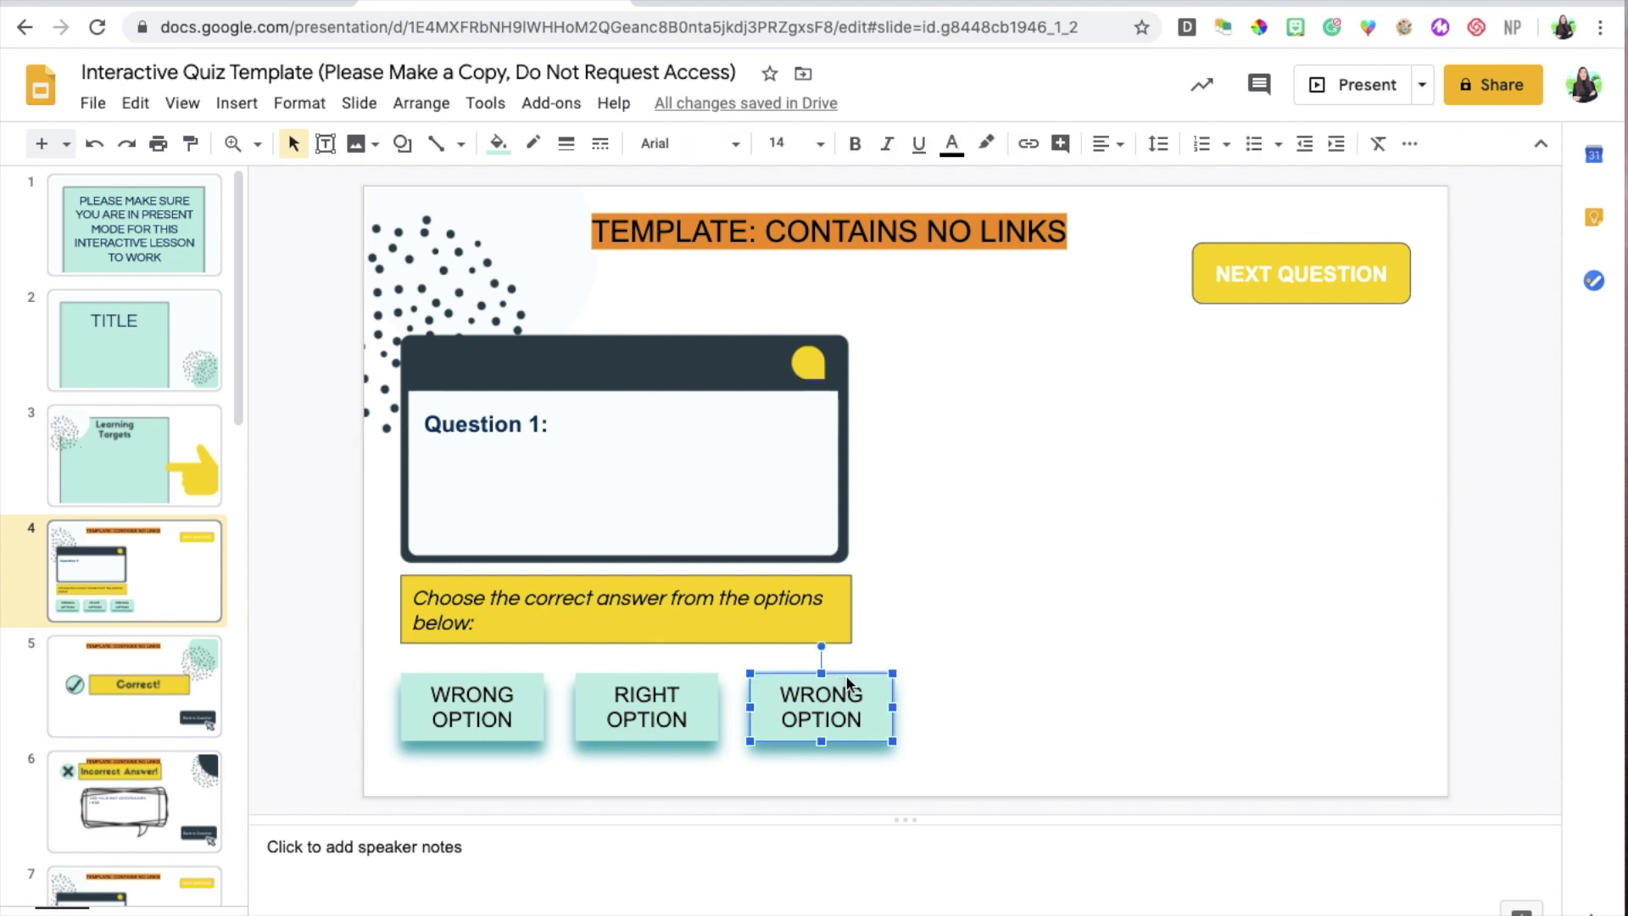
{"action": "key", "text": "super+d"}
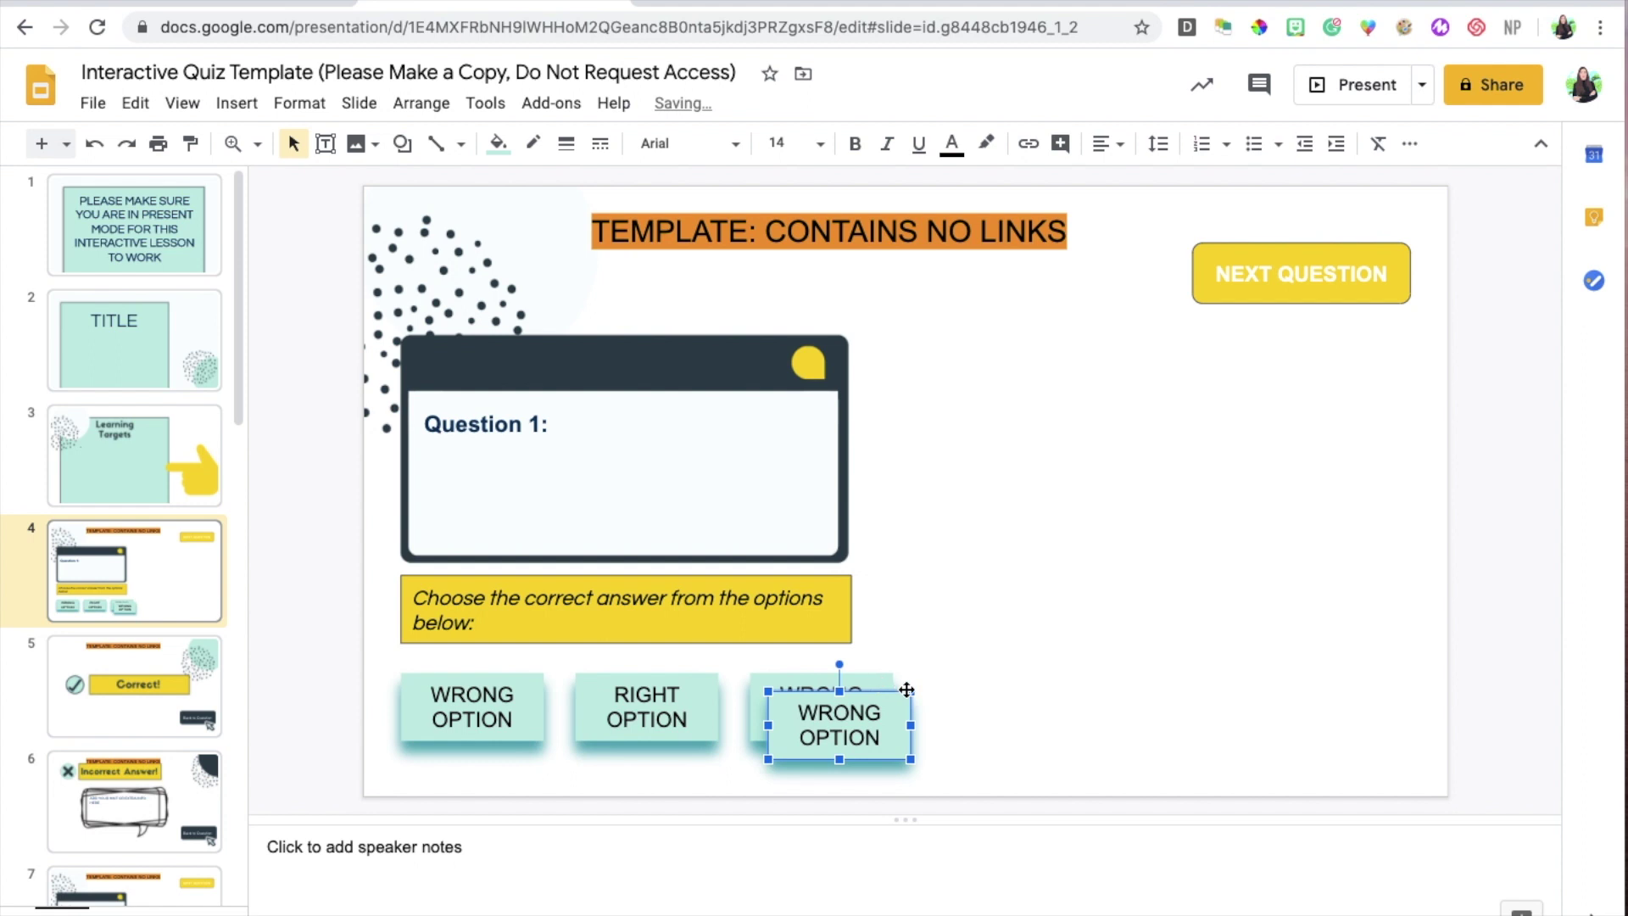
{"action": "left_click_drag", "start_coordinate": [901, 687], "coordinate": [1054, 684]}
{"action": "key", "text": "super+d"}
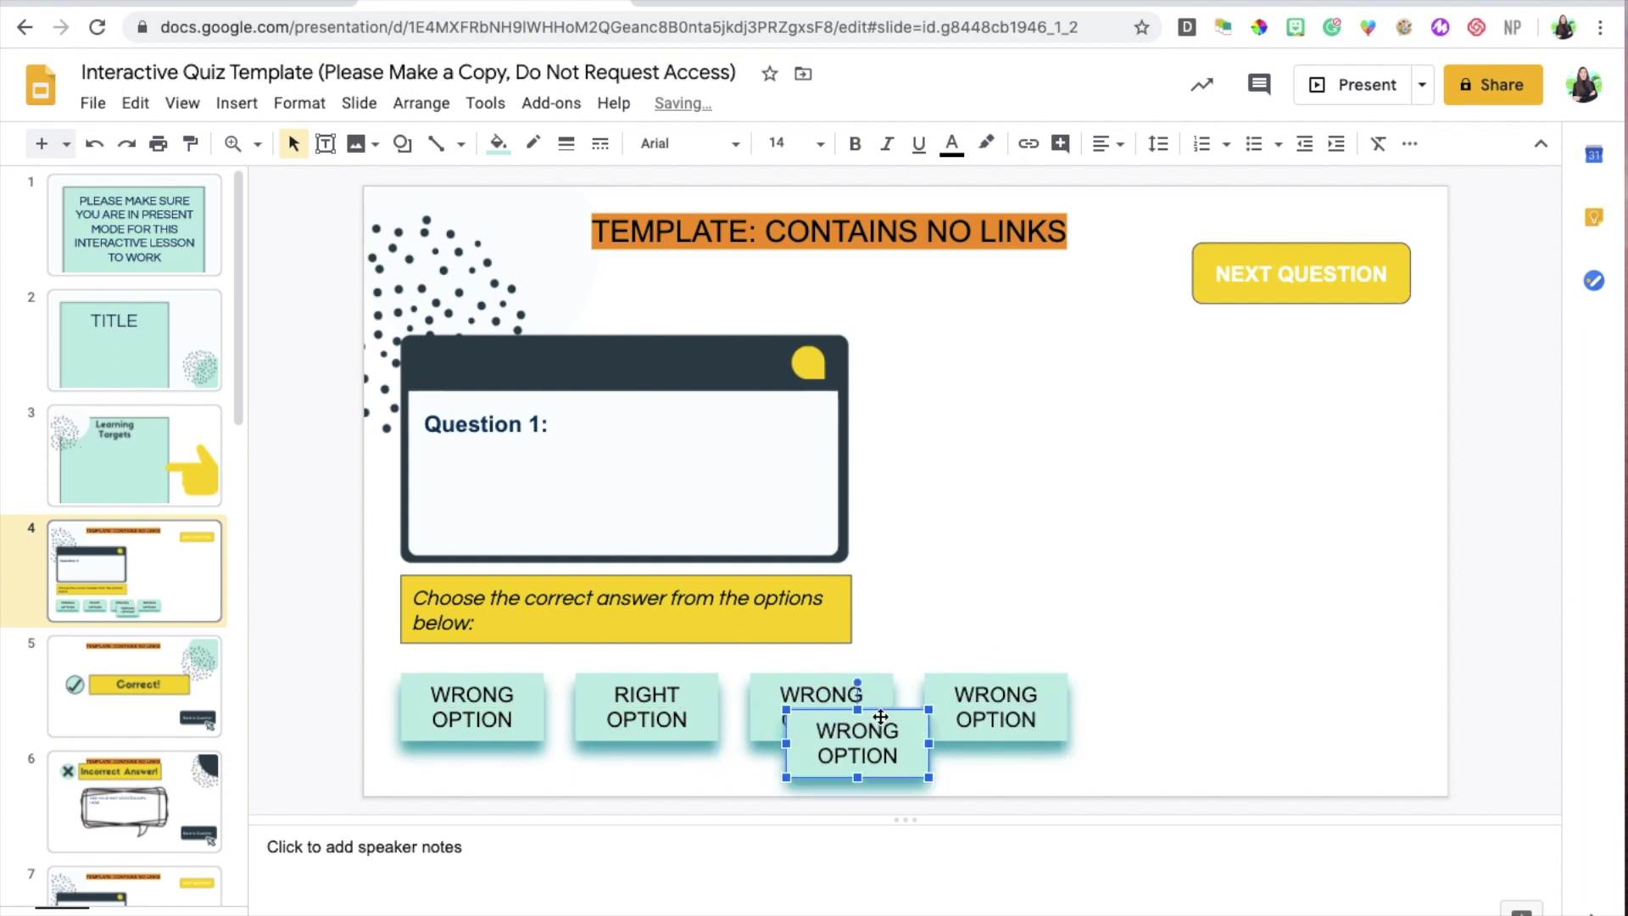
{"action": "left_click_drag", "start_coordinate": [881, 718], "coordinate": [1203, 680]}
{"action": "left_click", "coordinate": [1161, 599]}
{"action": "key", "text": "super+z"}
{"action": "key", "text": "super+z"}
{"action": "key", "text": "super+z"}
{"action": "key", "text": "super+z"}
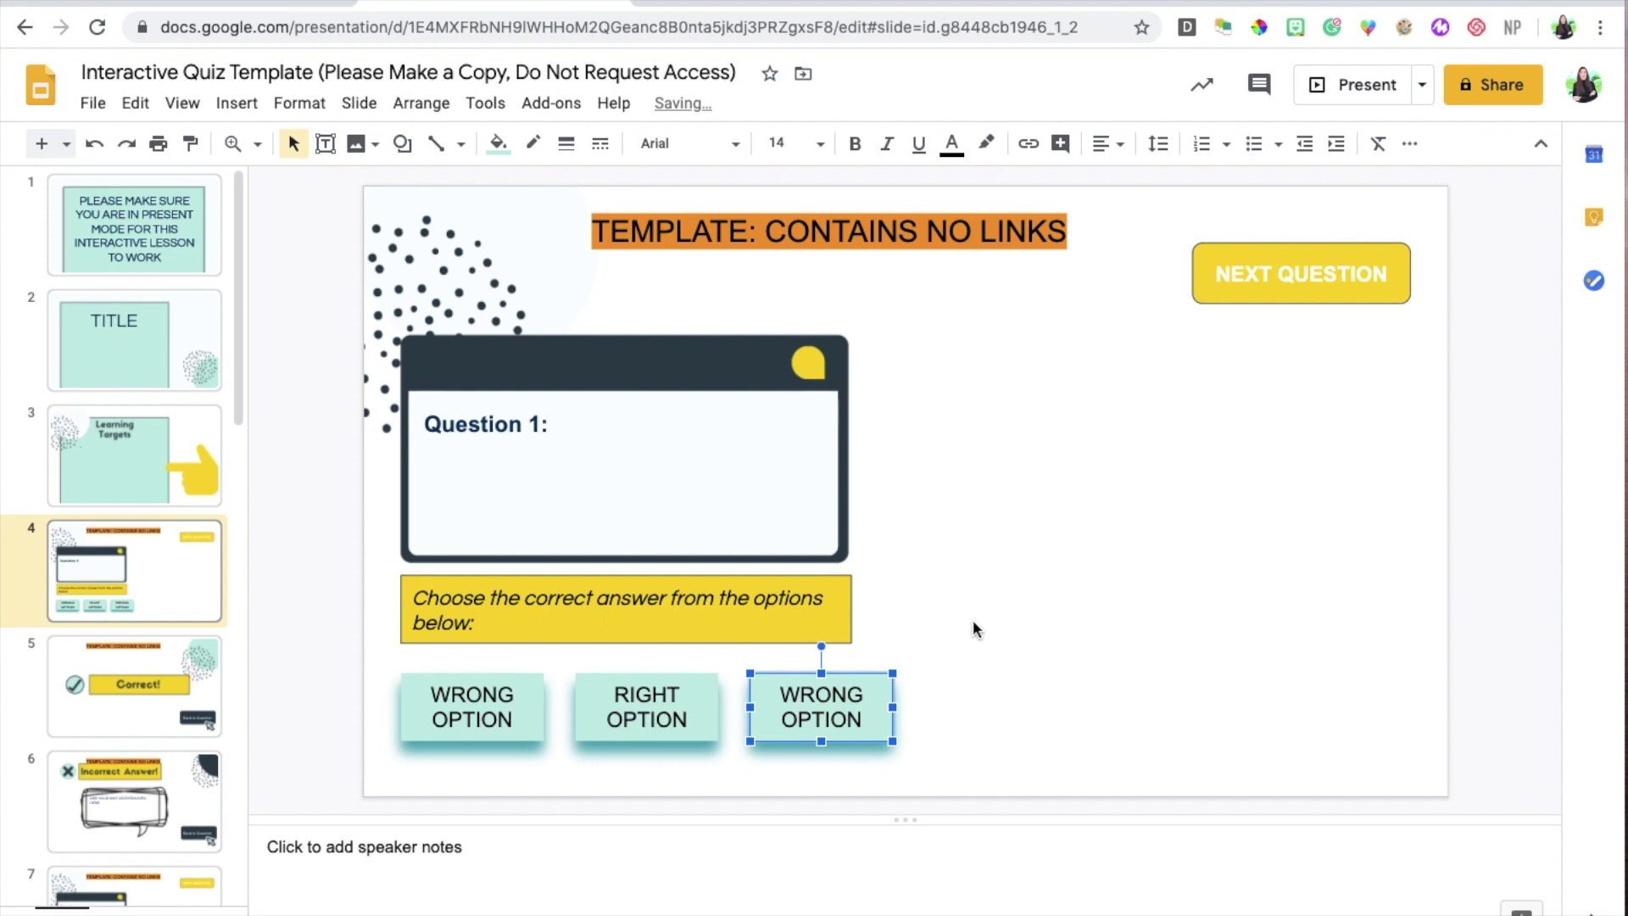
{"action": "left_click", "coordinate": [499, 720]}
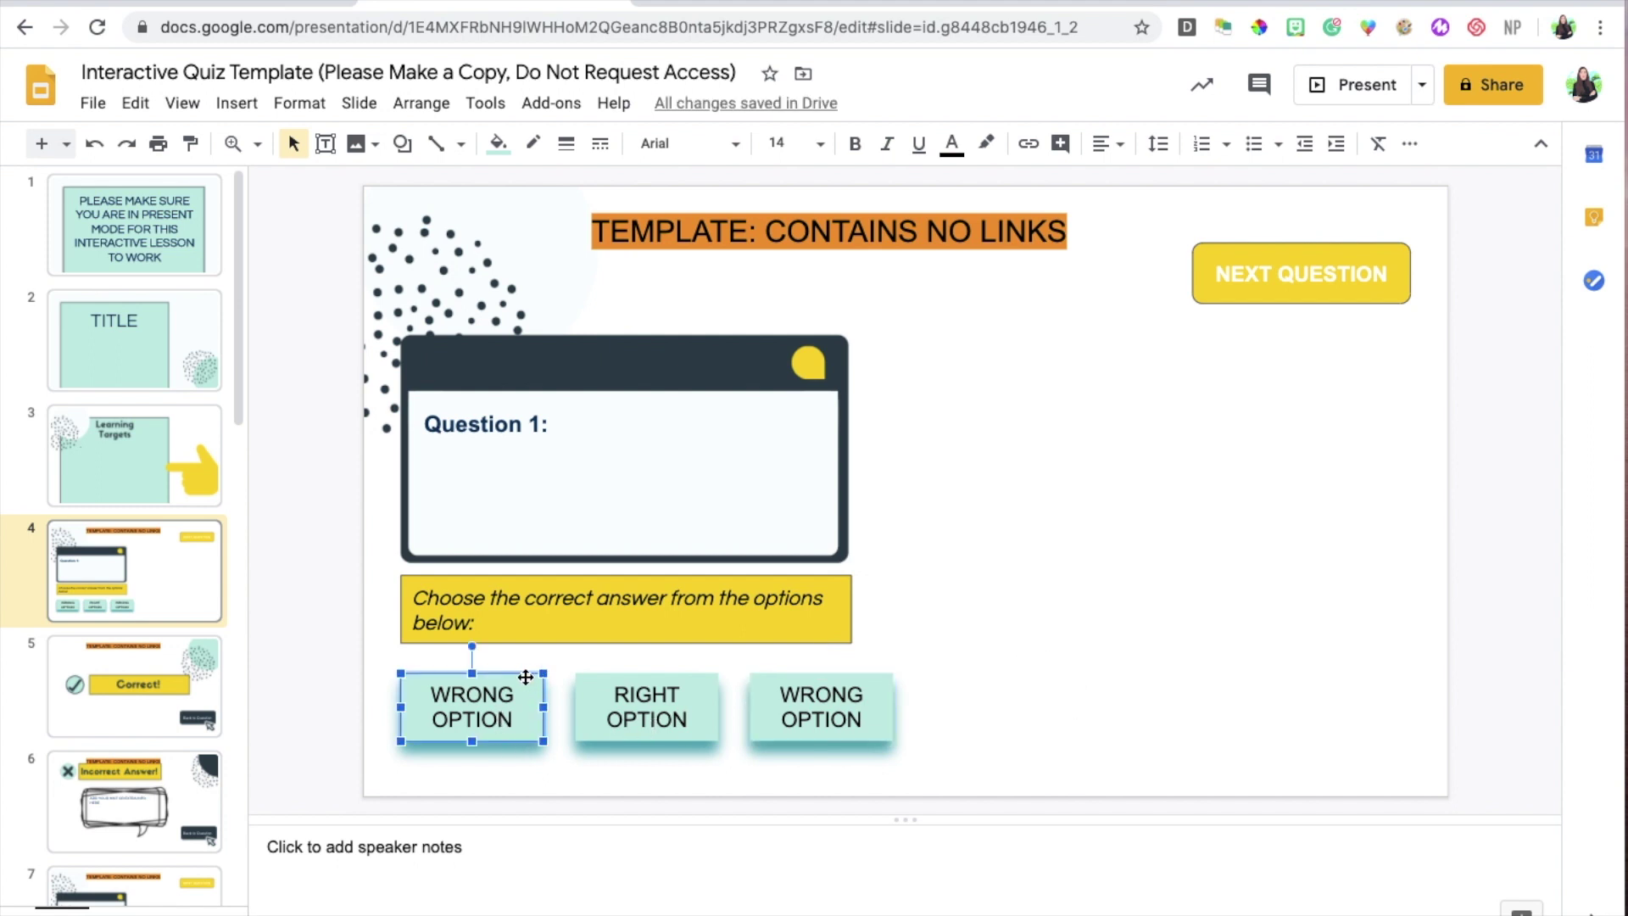
{"action": "left_click", "coordinate": [503, 719]}
{"action": "left_click_drag", "start_coordinate": [502, 720], "coordinate": [407, 698]}
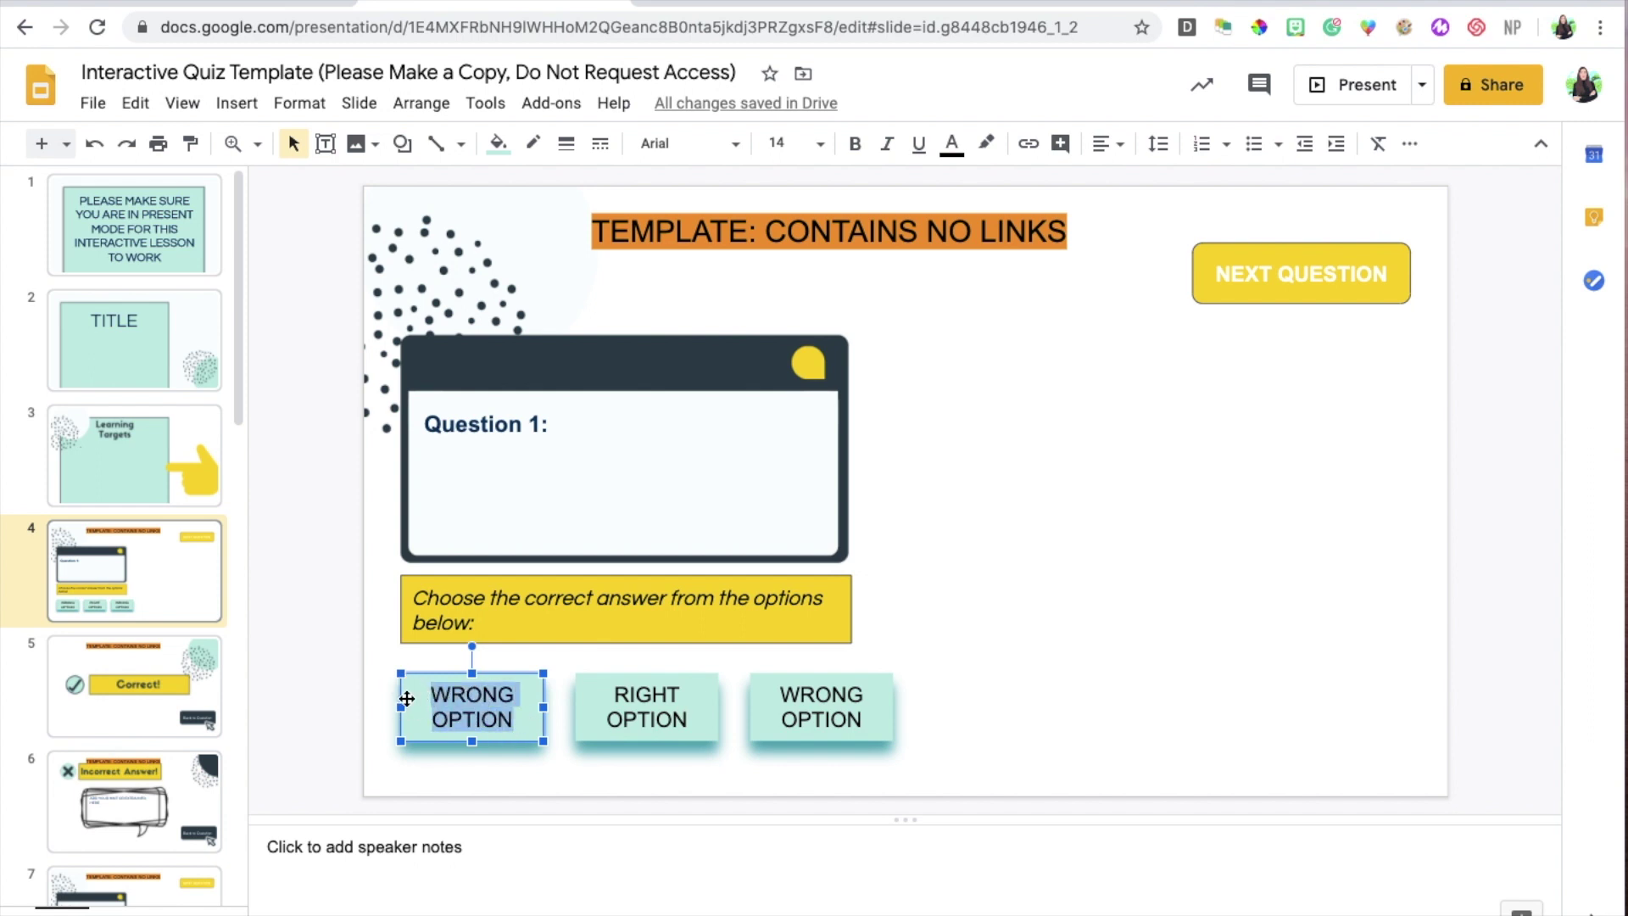
{"action": "left_click", "coordinate": [398, 661]}
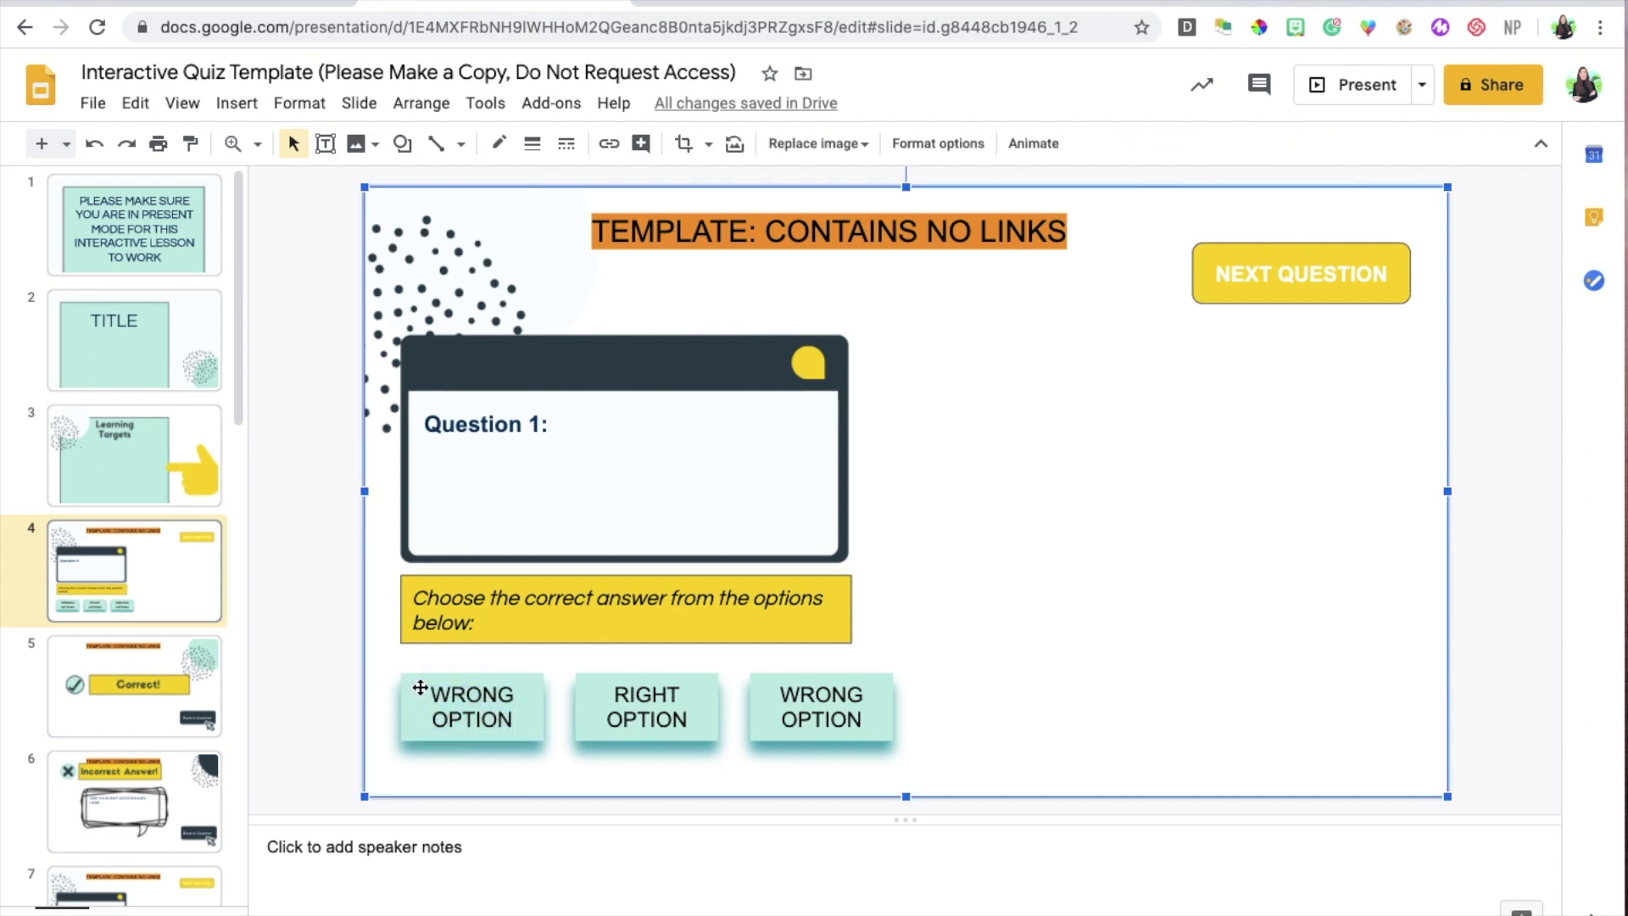
{"action": "left_click", "coordinate": [412, 686]}
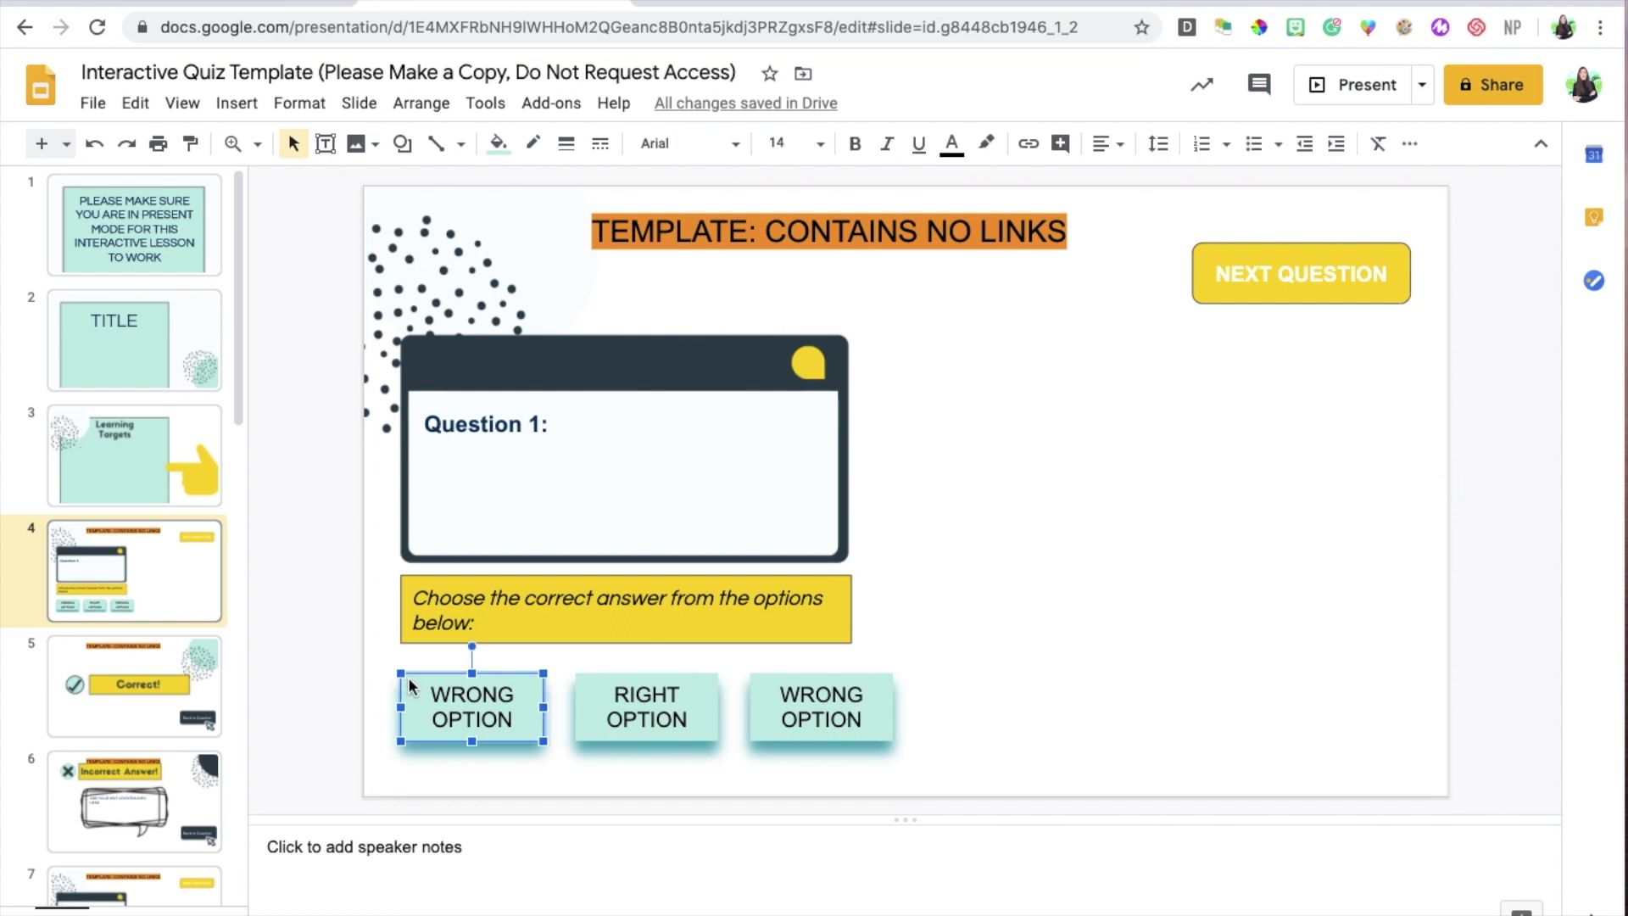
- Attempt adding a link to the first WRONG OPTION box and check the Incorrect Answer slide
{"action": "right_click", "coordinate": [525, 697]}
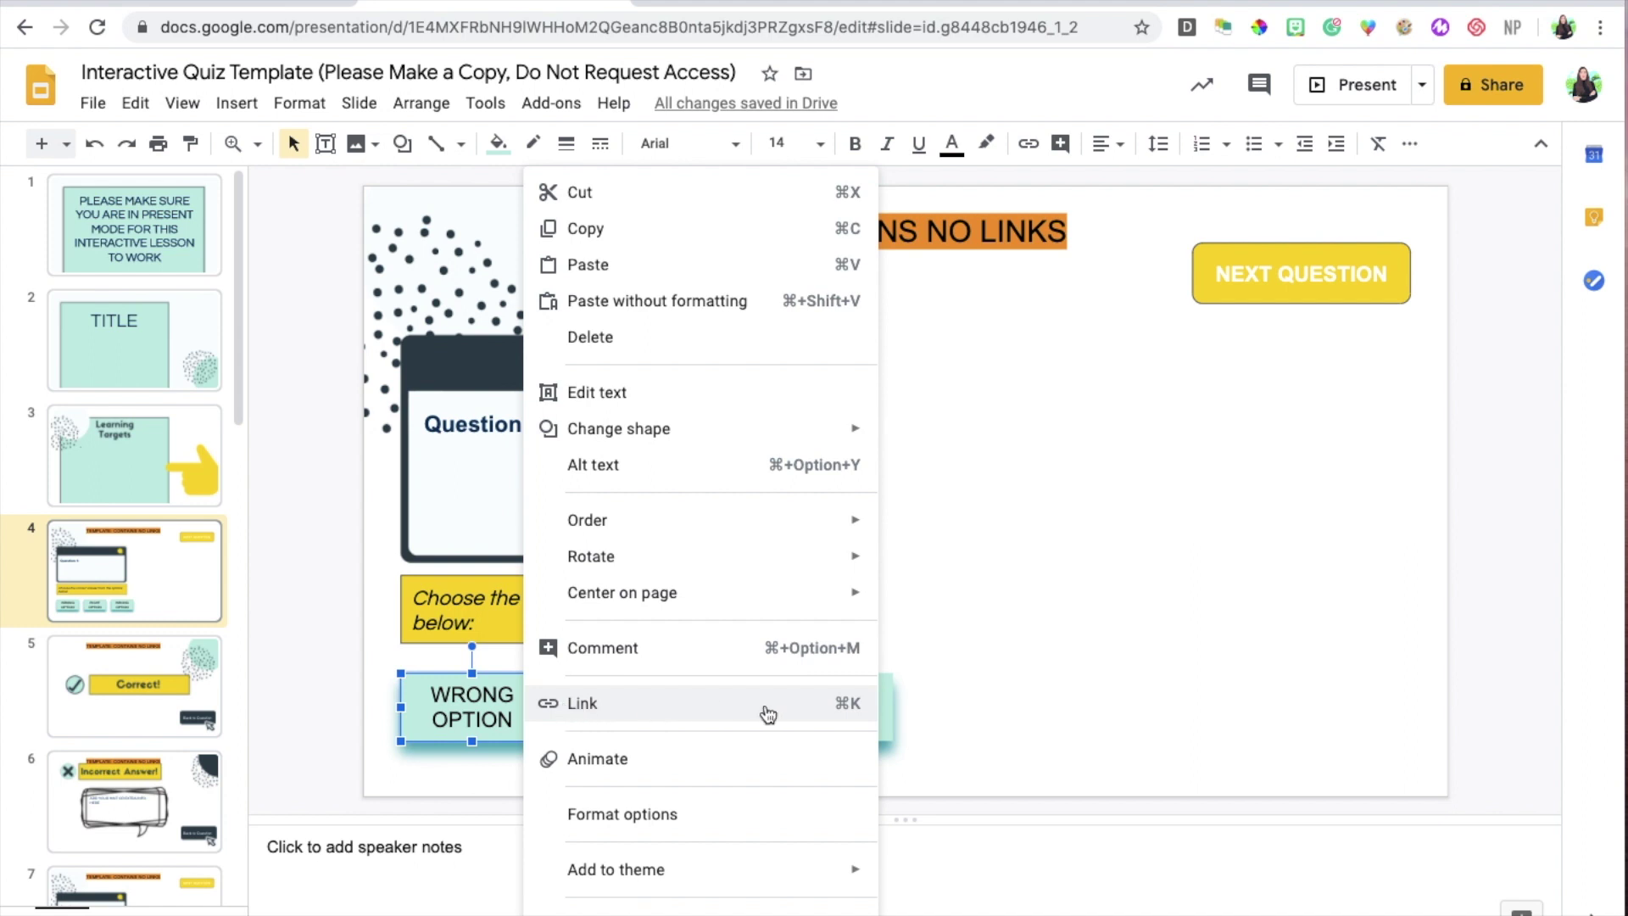
{"action": "left_click", "coordinate": [482, 690]}
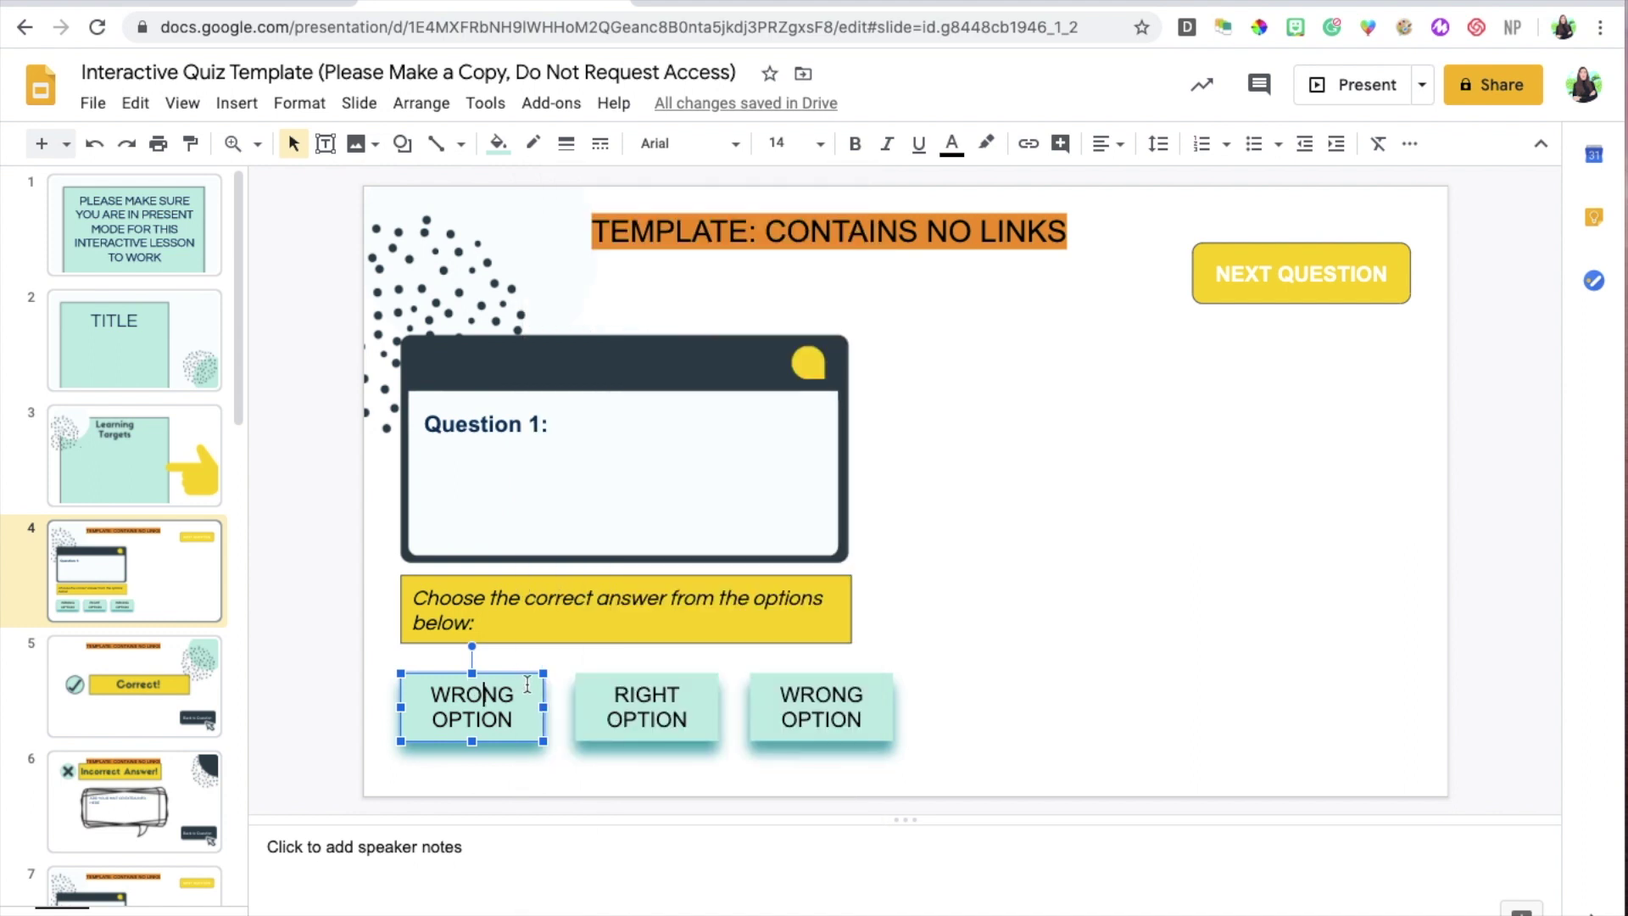
{"action": "left_click", "coordinate": [237, 105]}
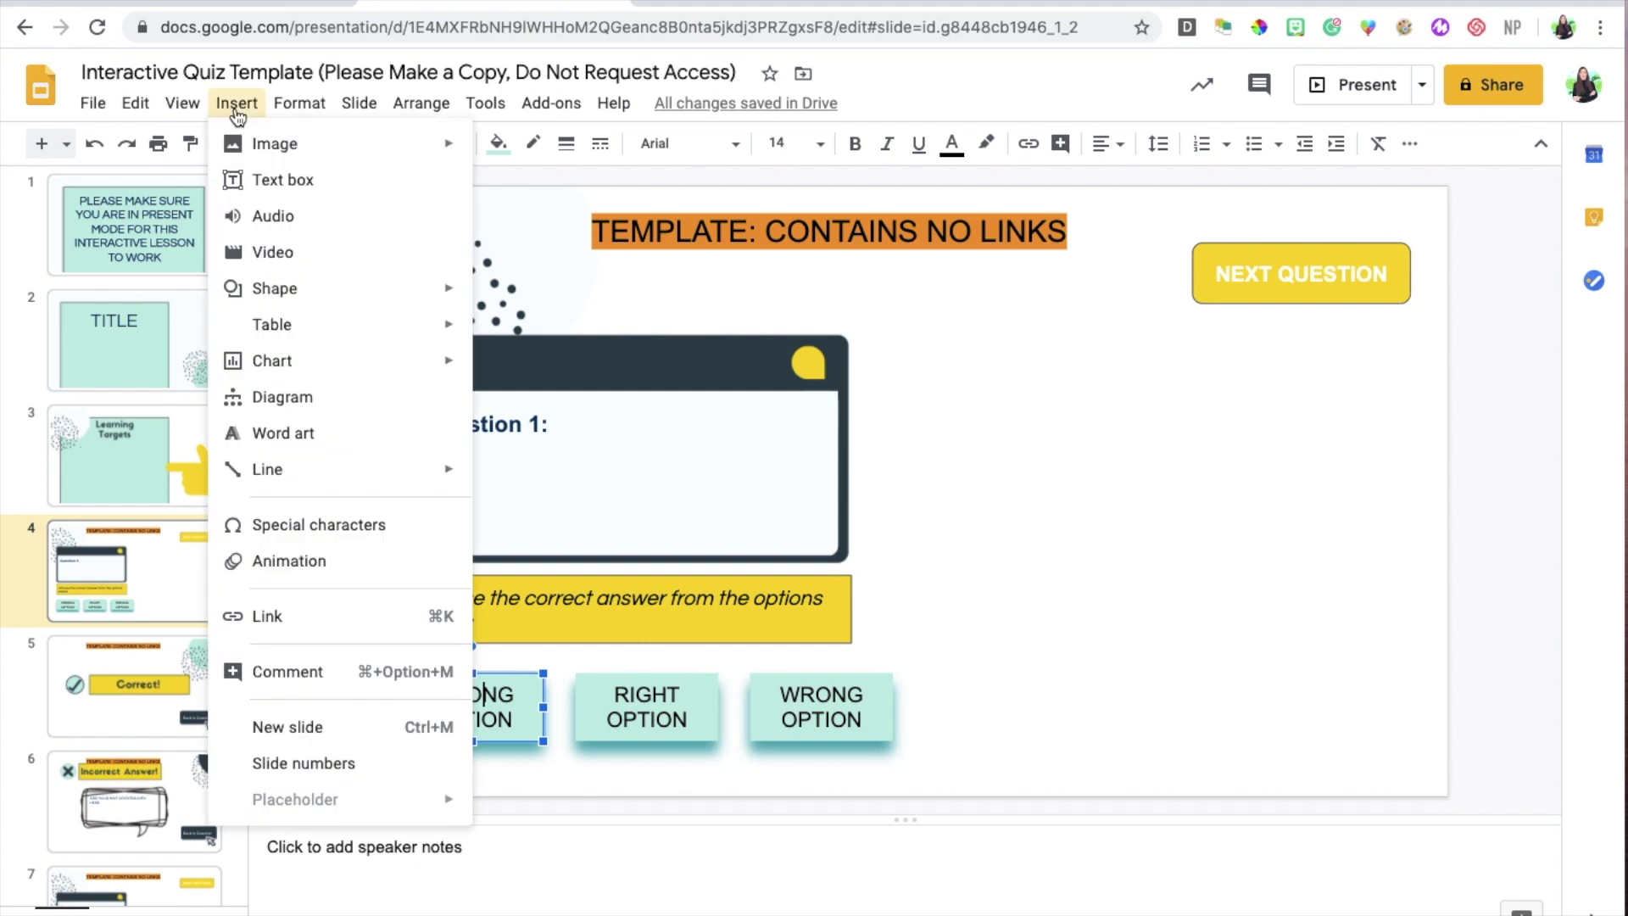
{"action": "left_click", "coordinate": [299, 619]}
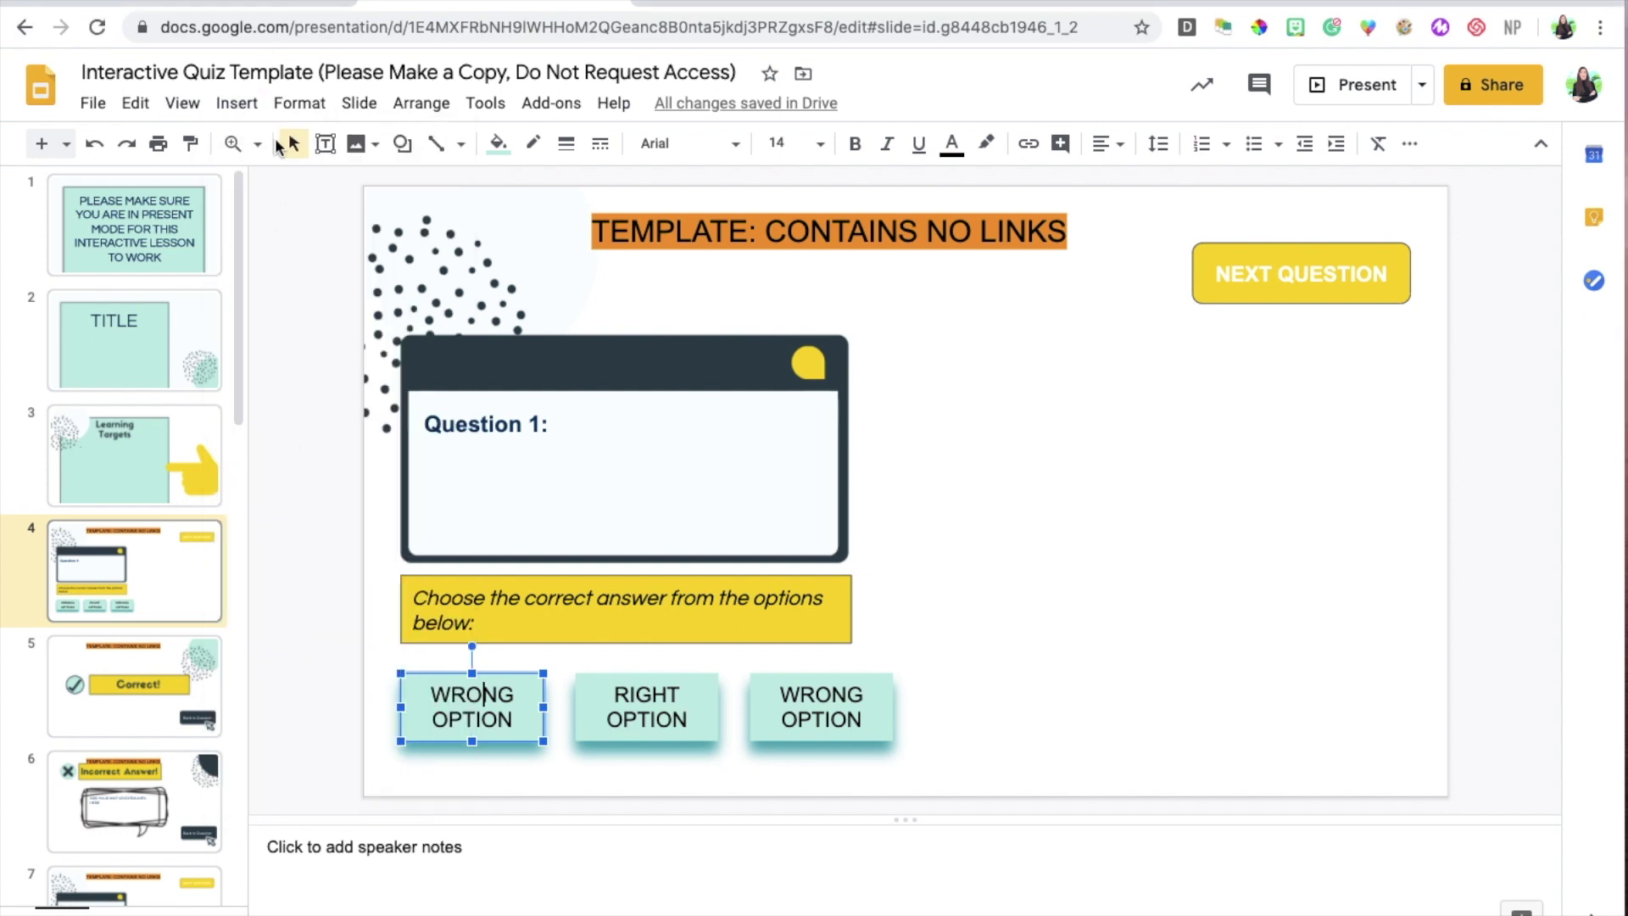
{"action": "left_click", "coordinate": [236, 102]}
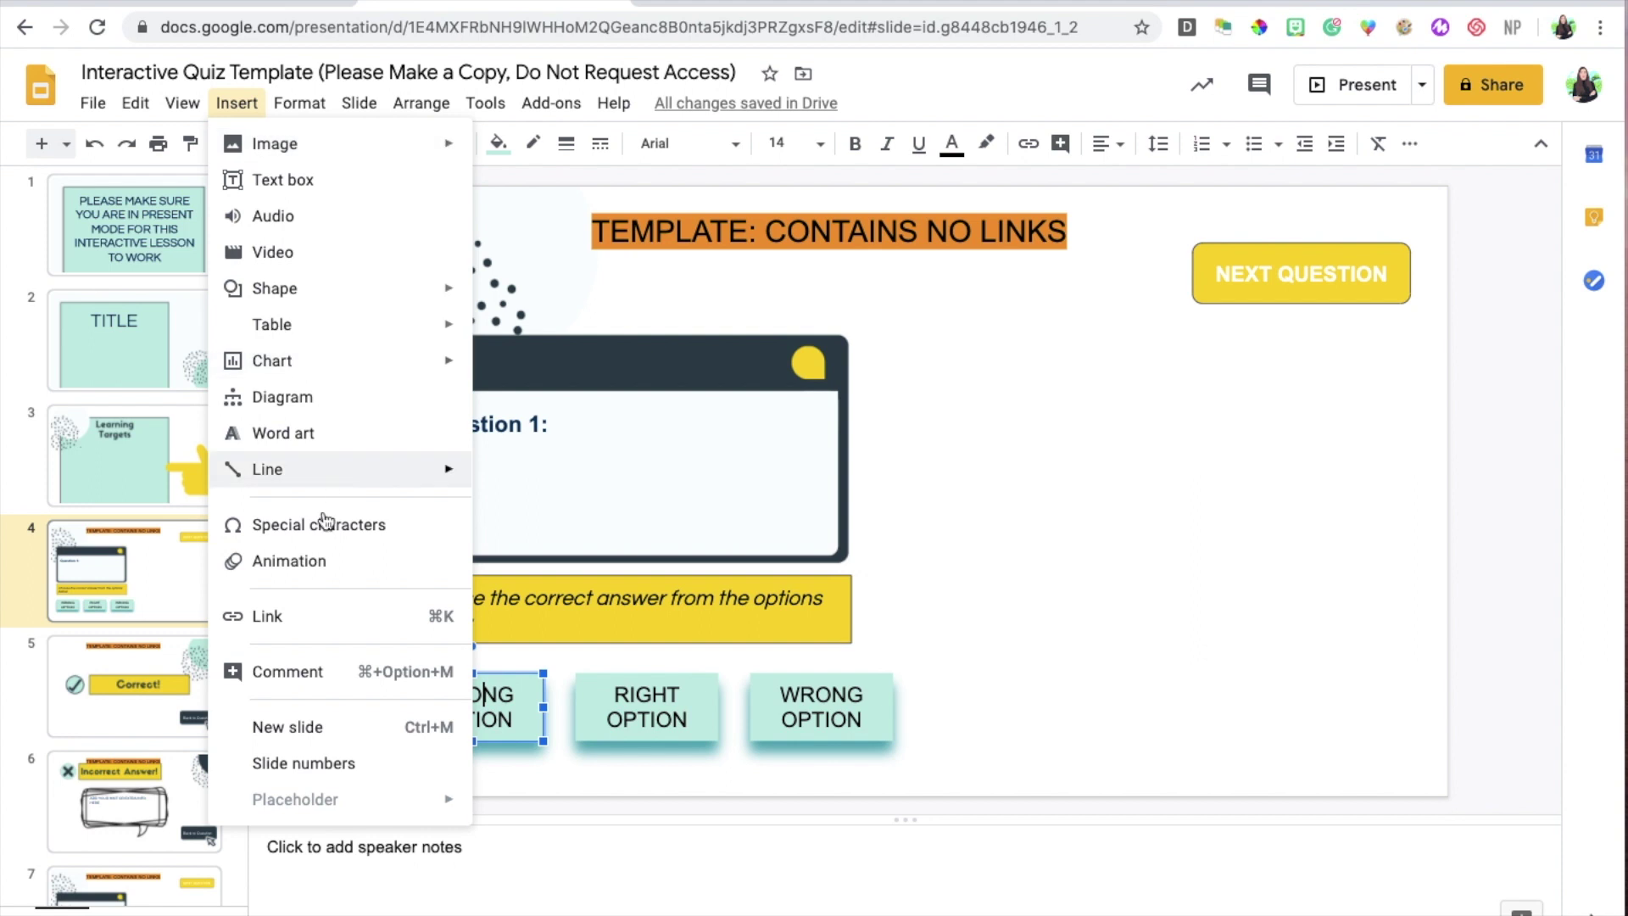
{"action": "left_click", "coordinate": [285, 619]}
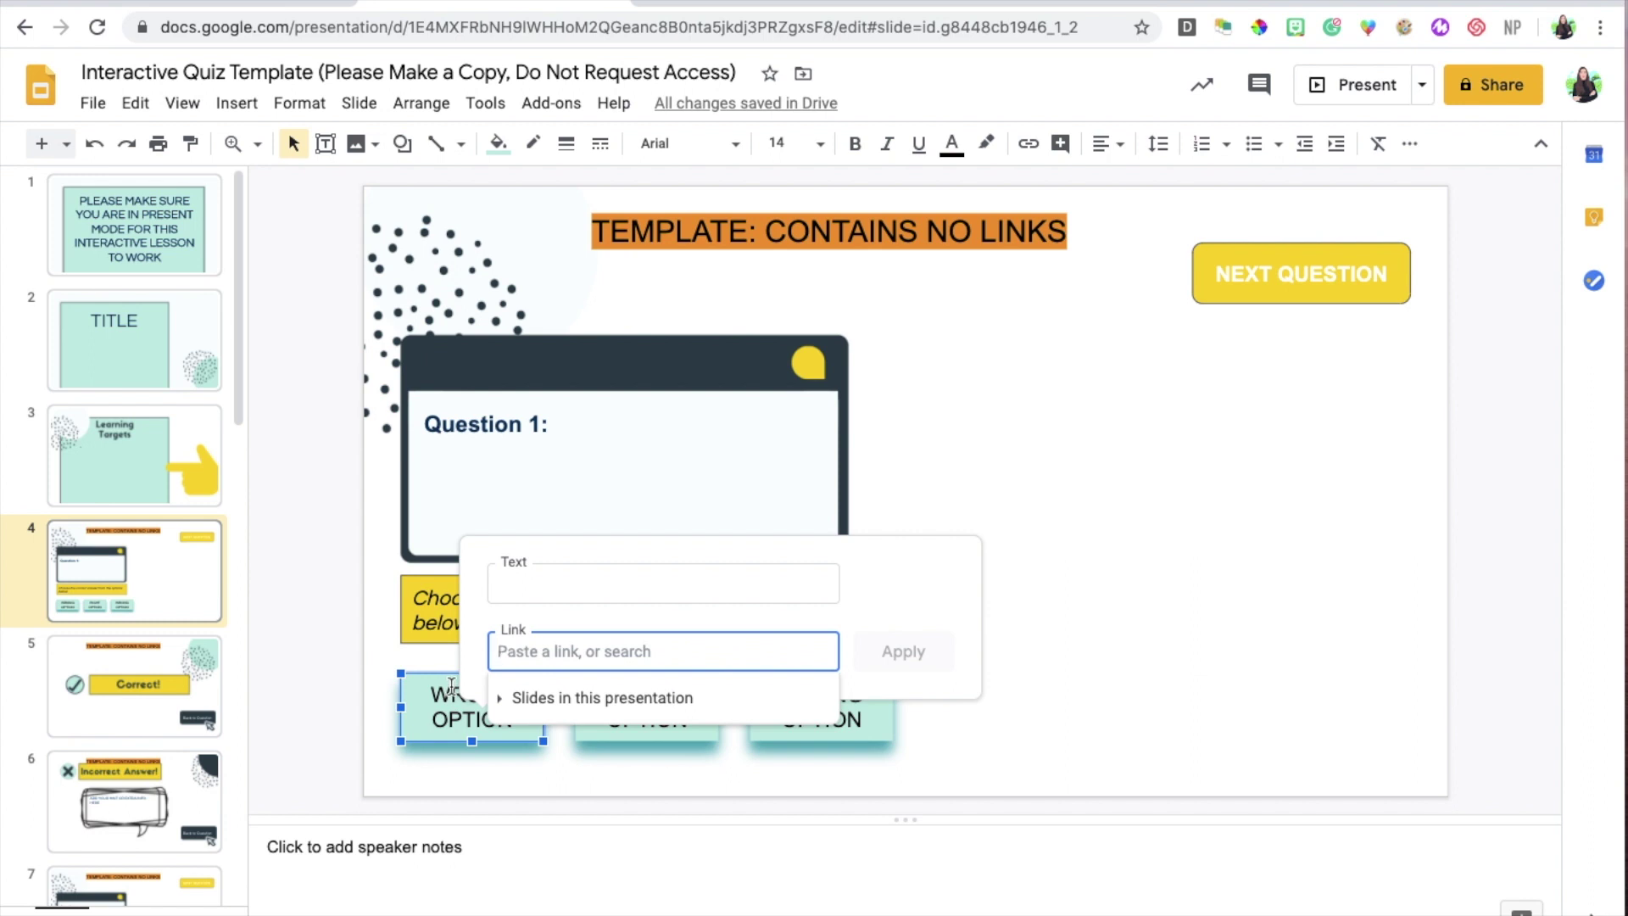
{"action": "left_click", "coordinate": [123, 804]}
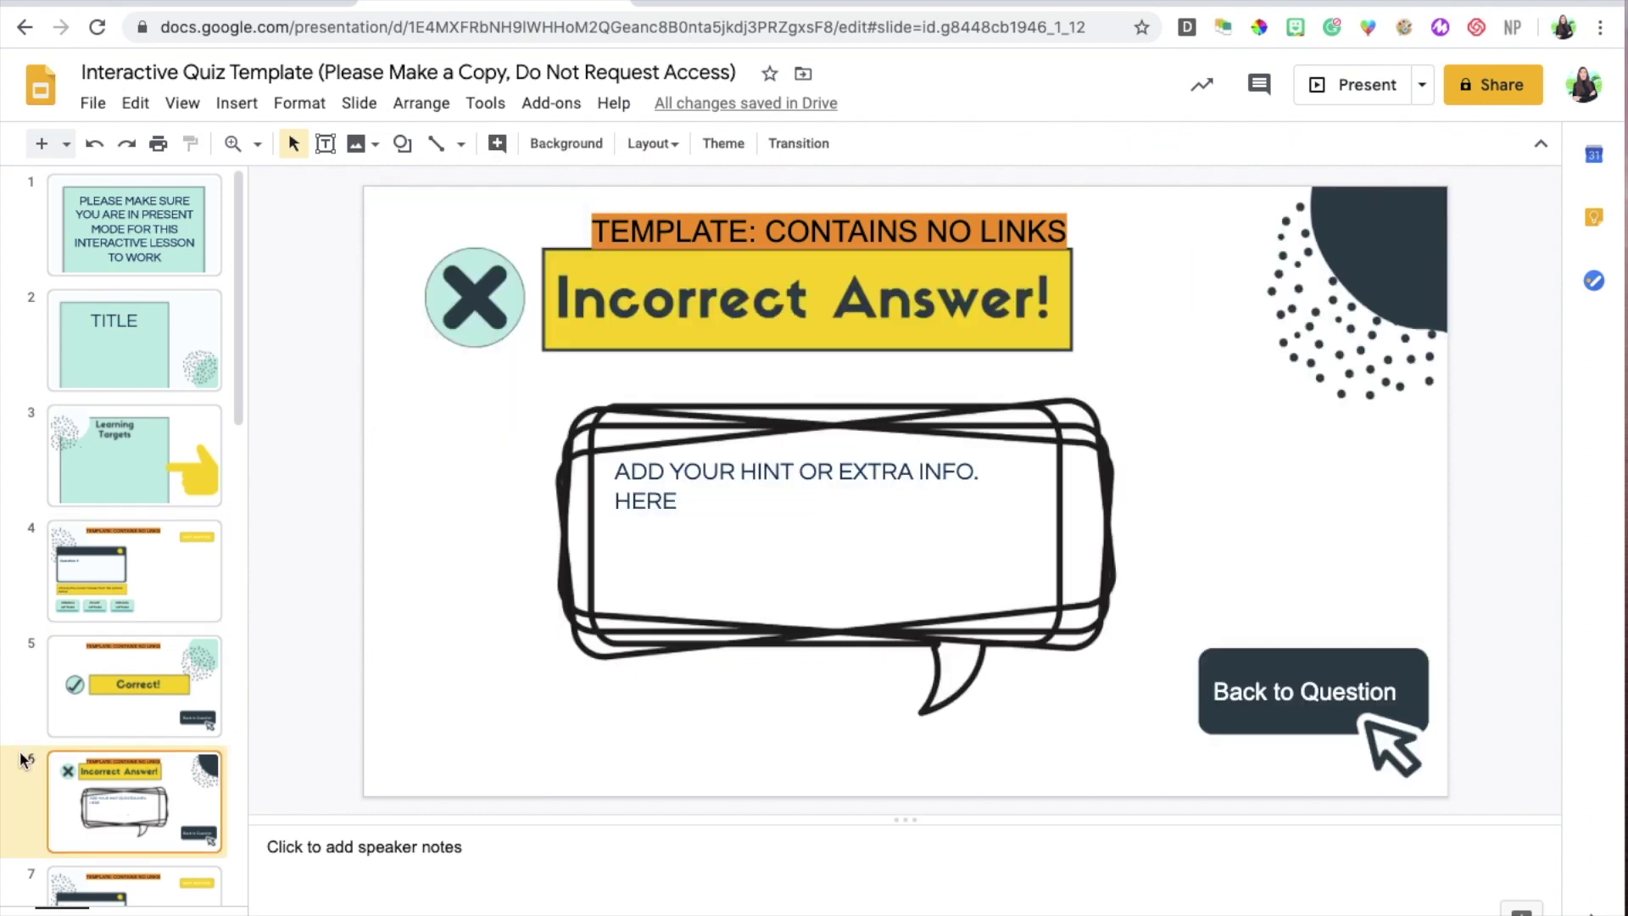
{"action": "left_click", "coordinate": [131, 565]}
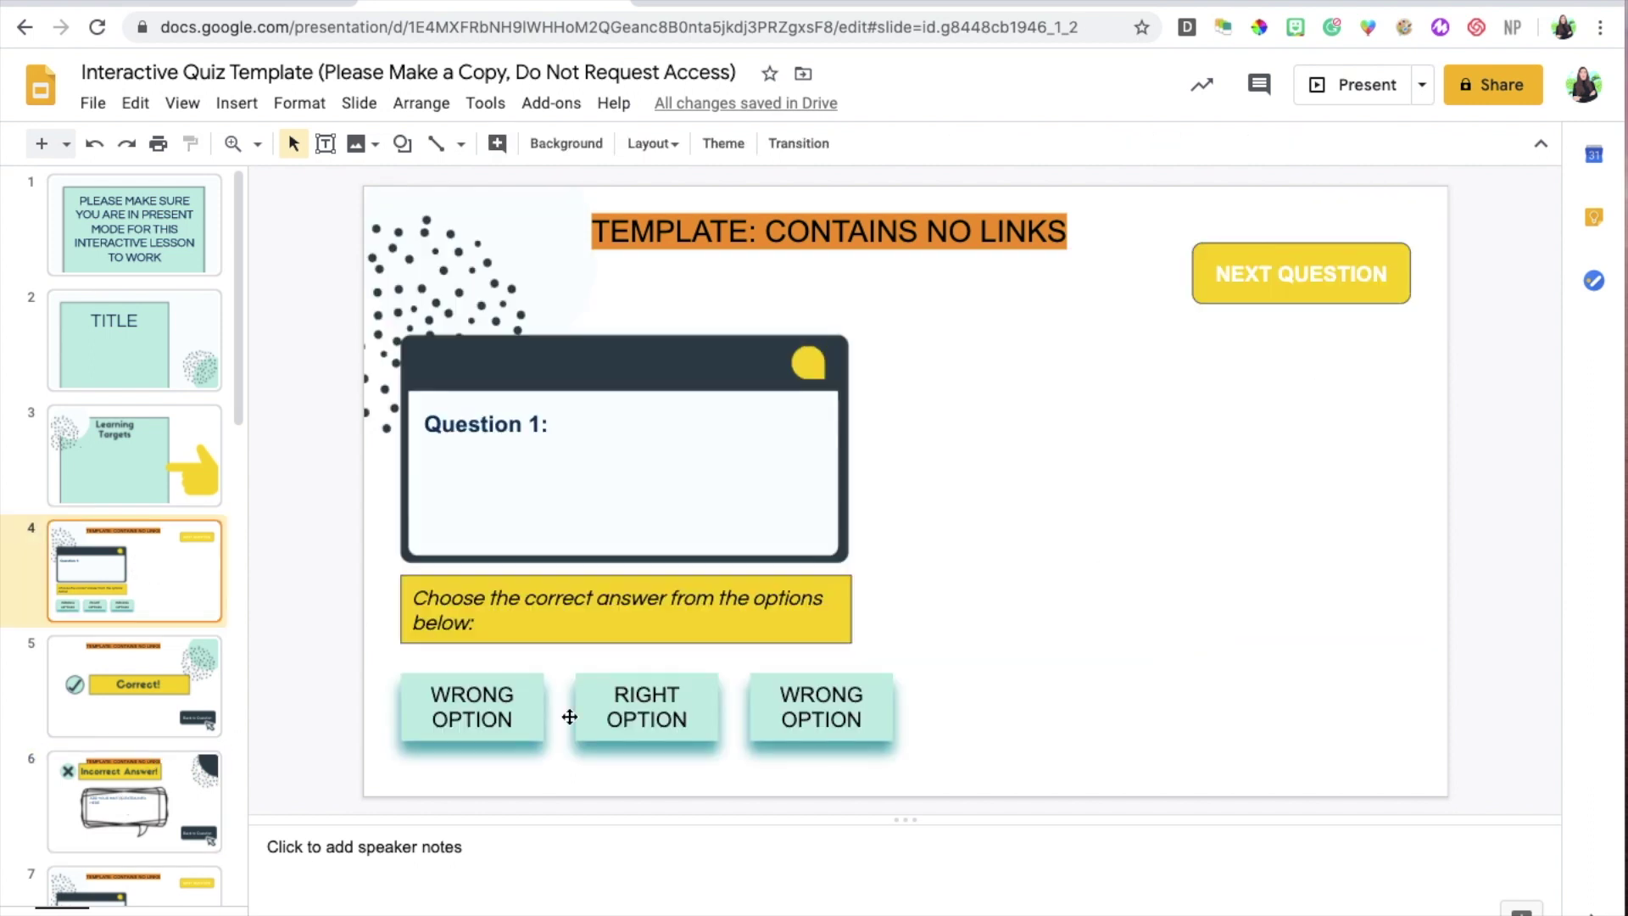
- Link the first WRONG OPTION box to Slide 6 and start presenting the quiz
{"action": "left_click", "coordinate": [534, 684]}
{"action": "right_click", "coordinate": [532, 679]}
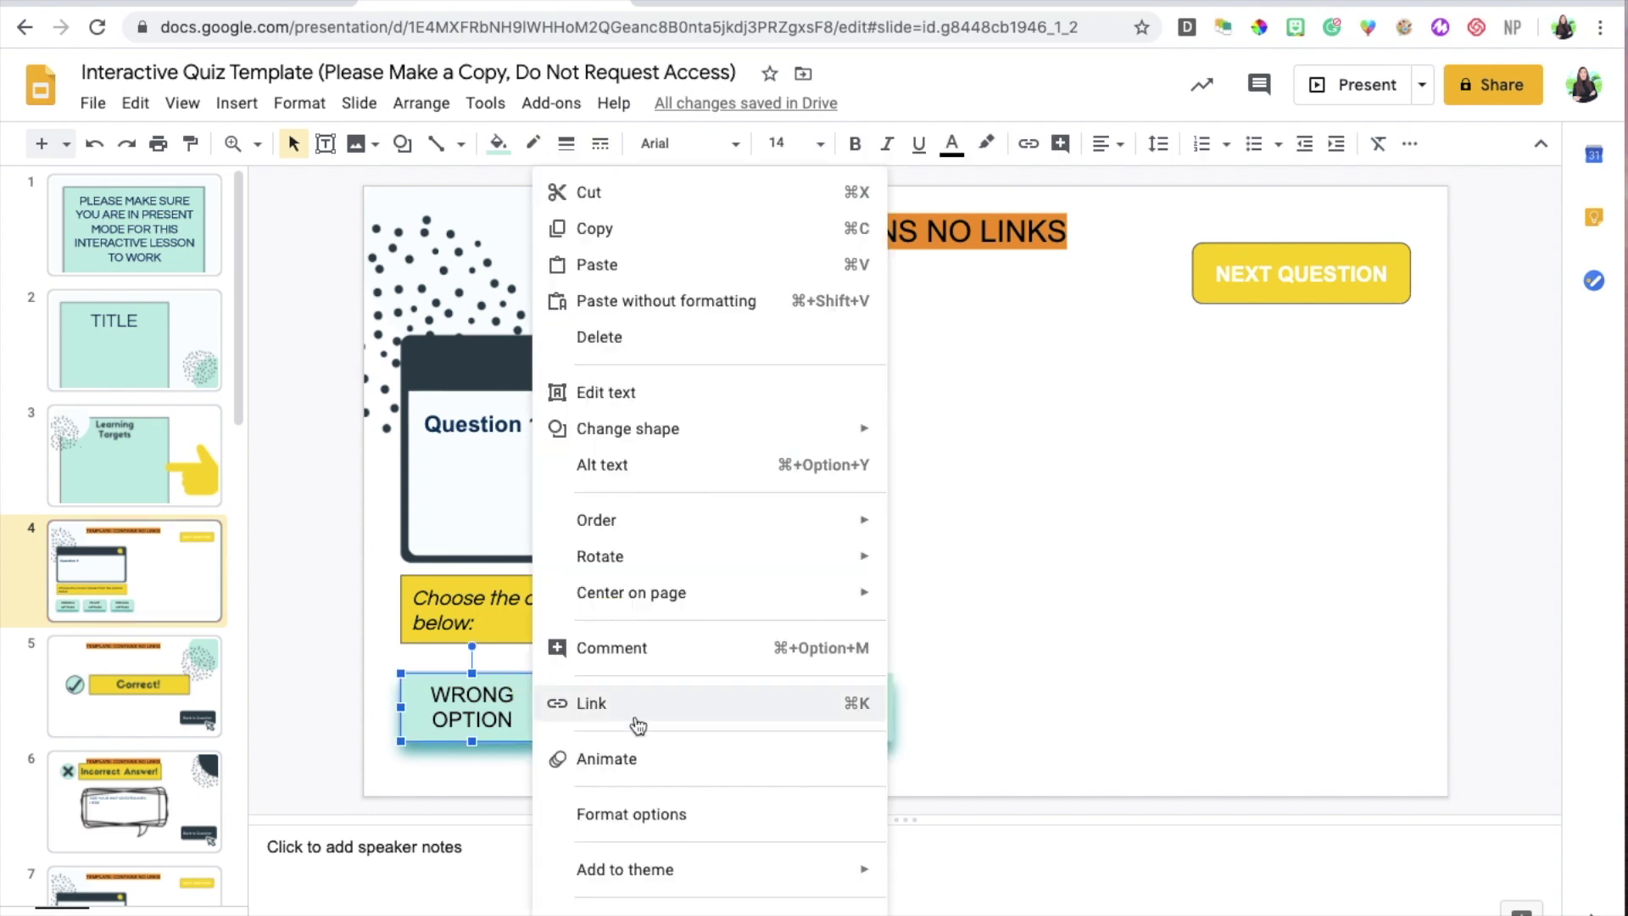
{"action": "left_click", "coordinate": [607, 700]}
{"action": "left_click", "coordinate": [649, 742]}
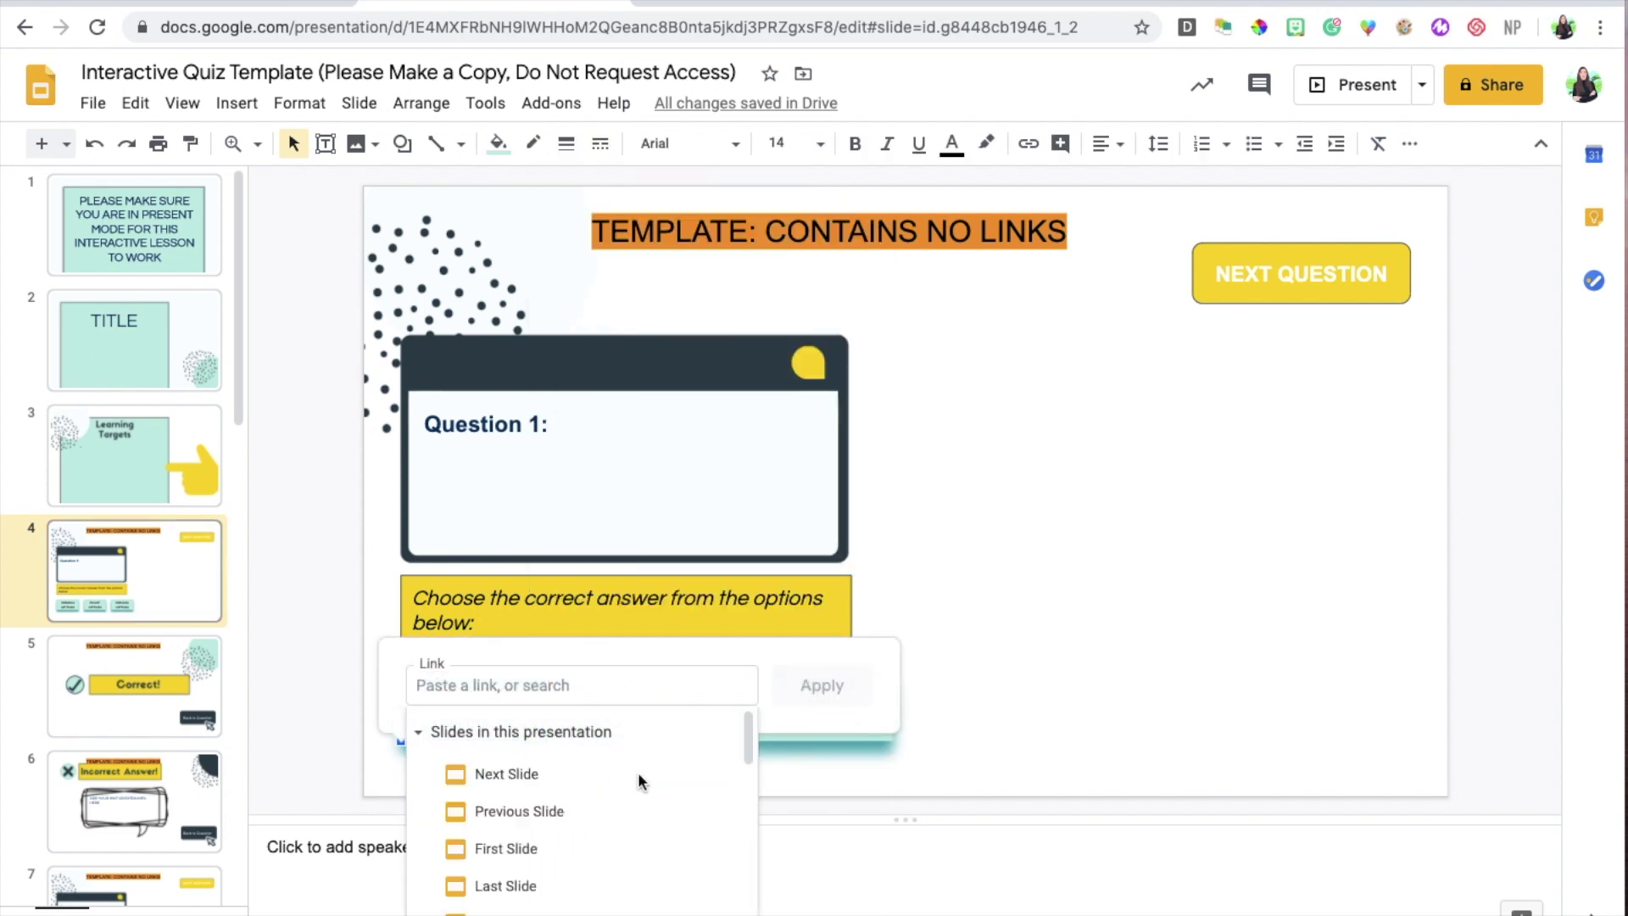
{"action": "scroll", "coordinate": [607, 890], "scroll_direction": "down", "scroll_amount": 5}
{"action": "scroll", "coordinate": [609, 897], "scroll_direction": "down", "scroll_amount": 1}
{"action": "left_click", "coordinate": [527, 892]}
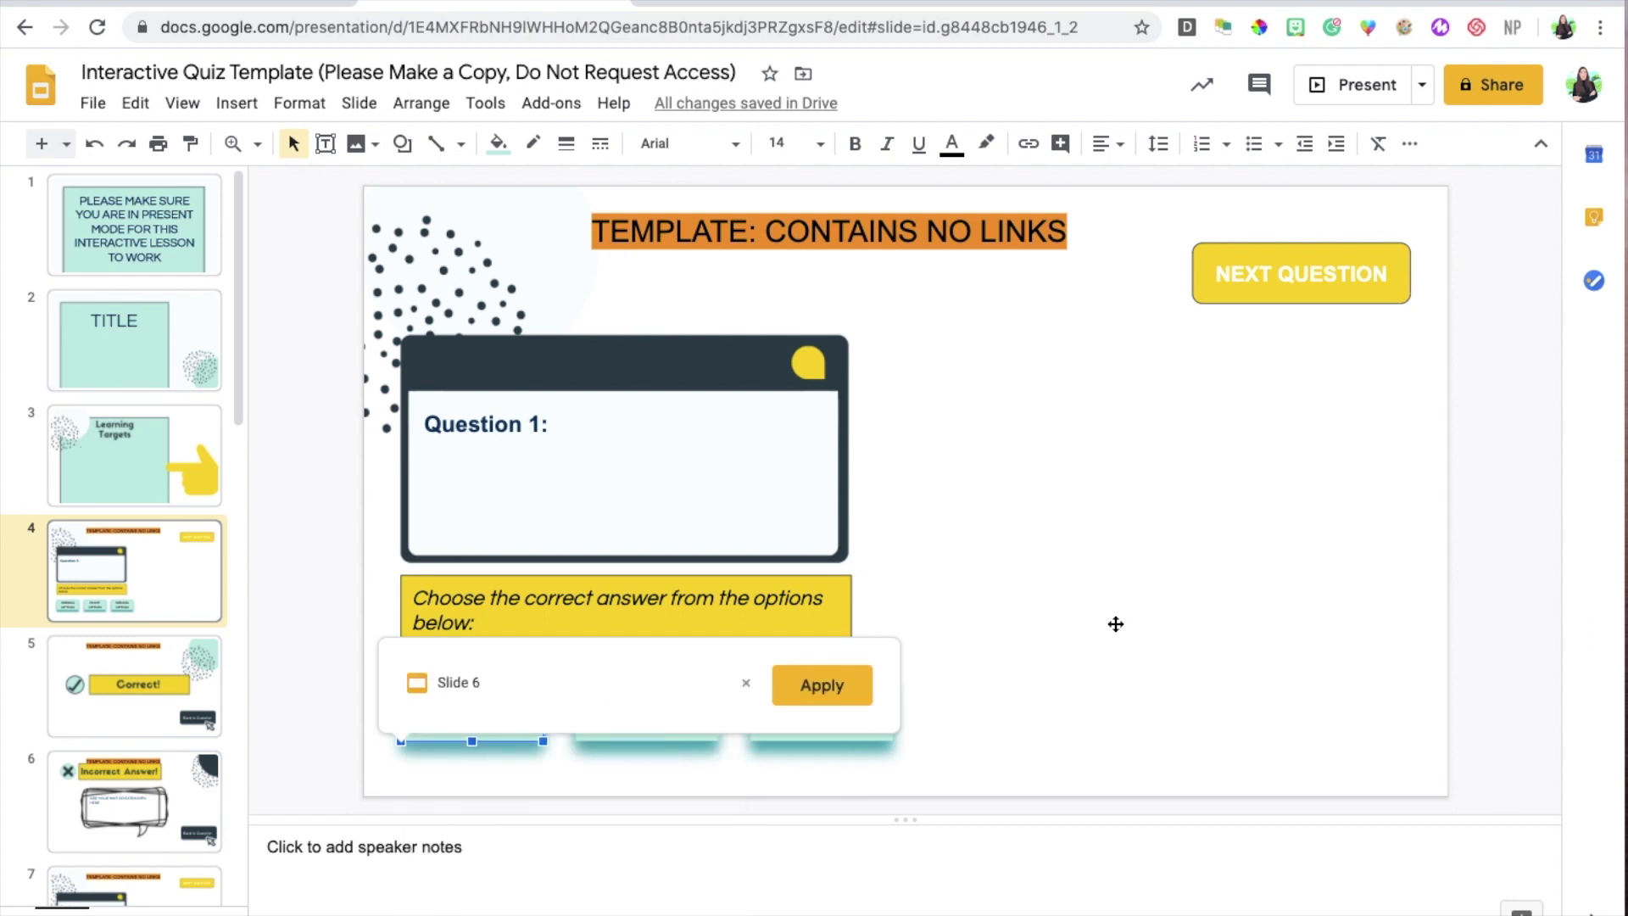
{"action": "left_click", "coordinate": [822, 685]}
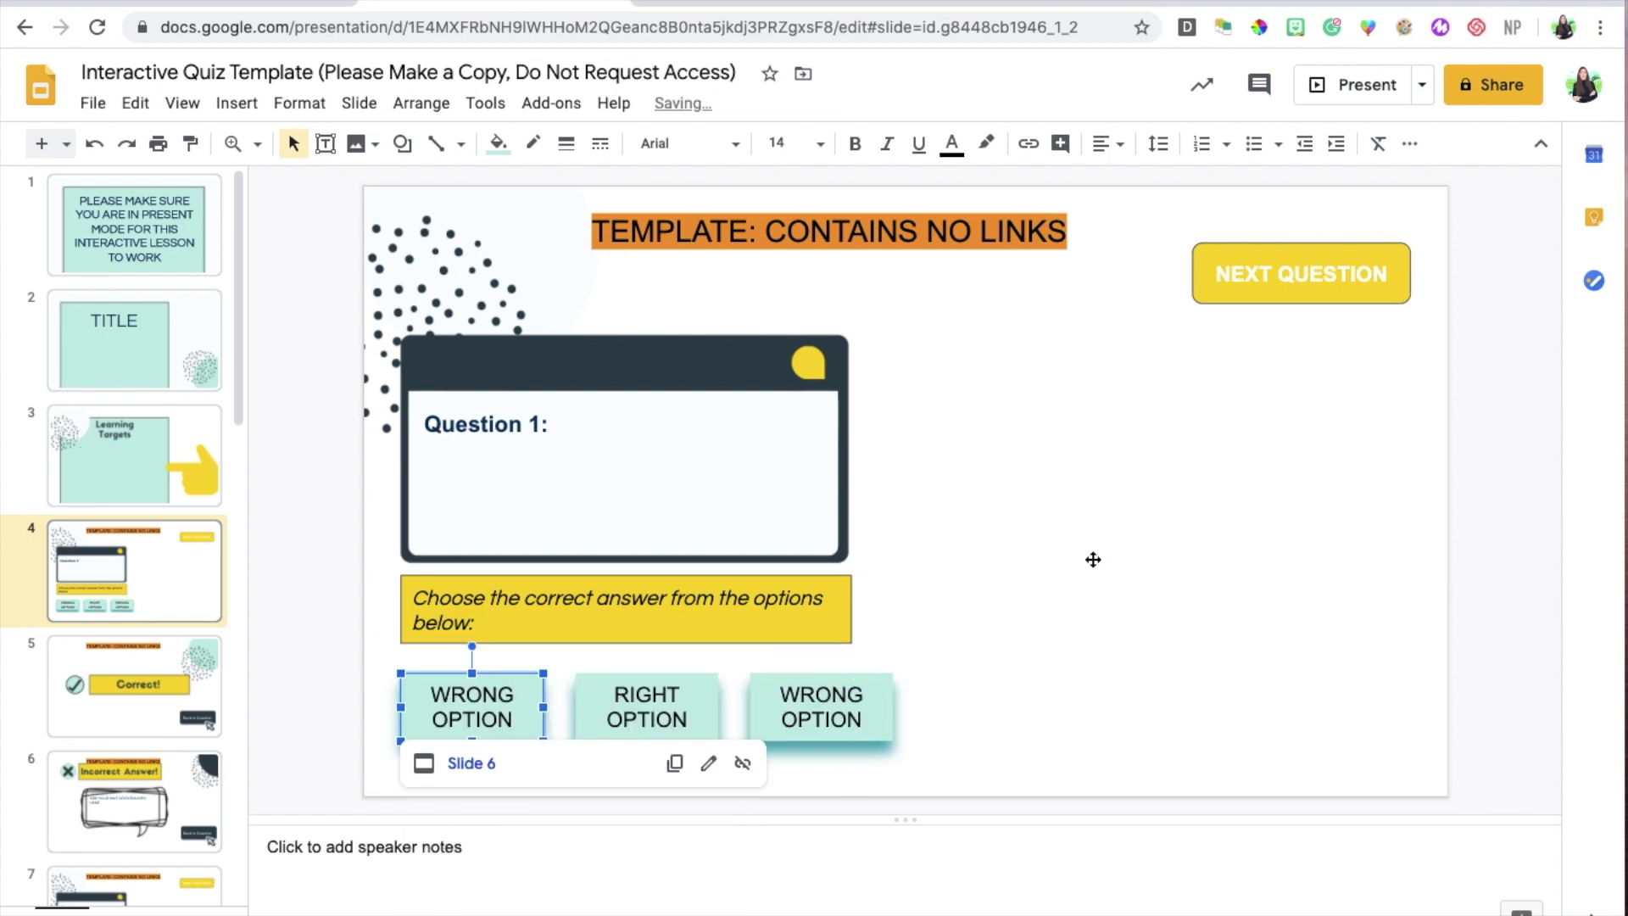
{"action": "left_click", "coordinate": [1160, 501]}
{"action": "left_click", "coordinate": [1336, 85]}
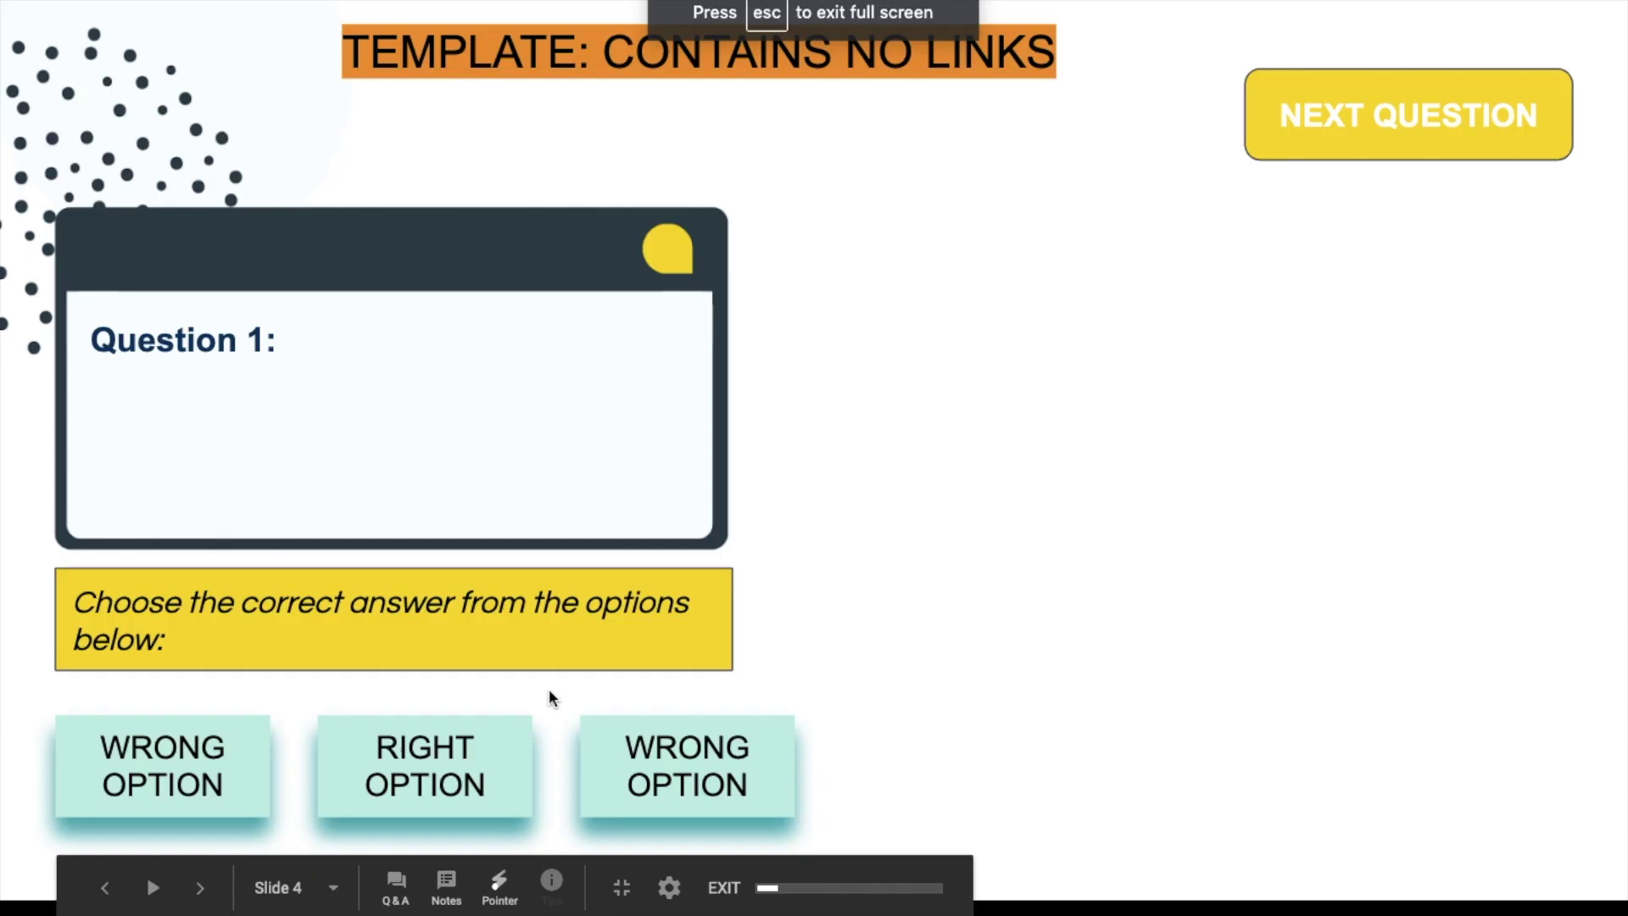
- Verify the WRONG OPTION button jumps to the Incorrect Answer! slide, then exit the slideshow
{"action": "left_click", "coordinate": [223, 732]}
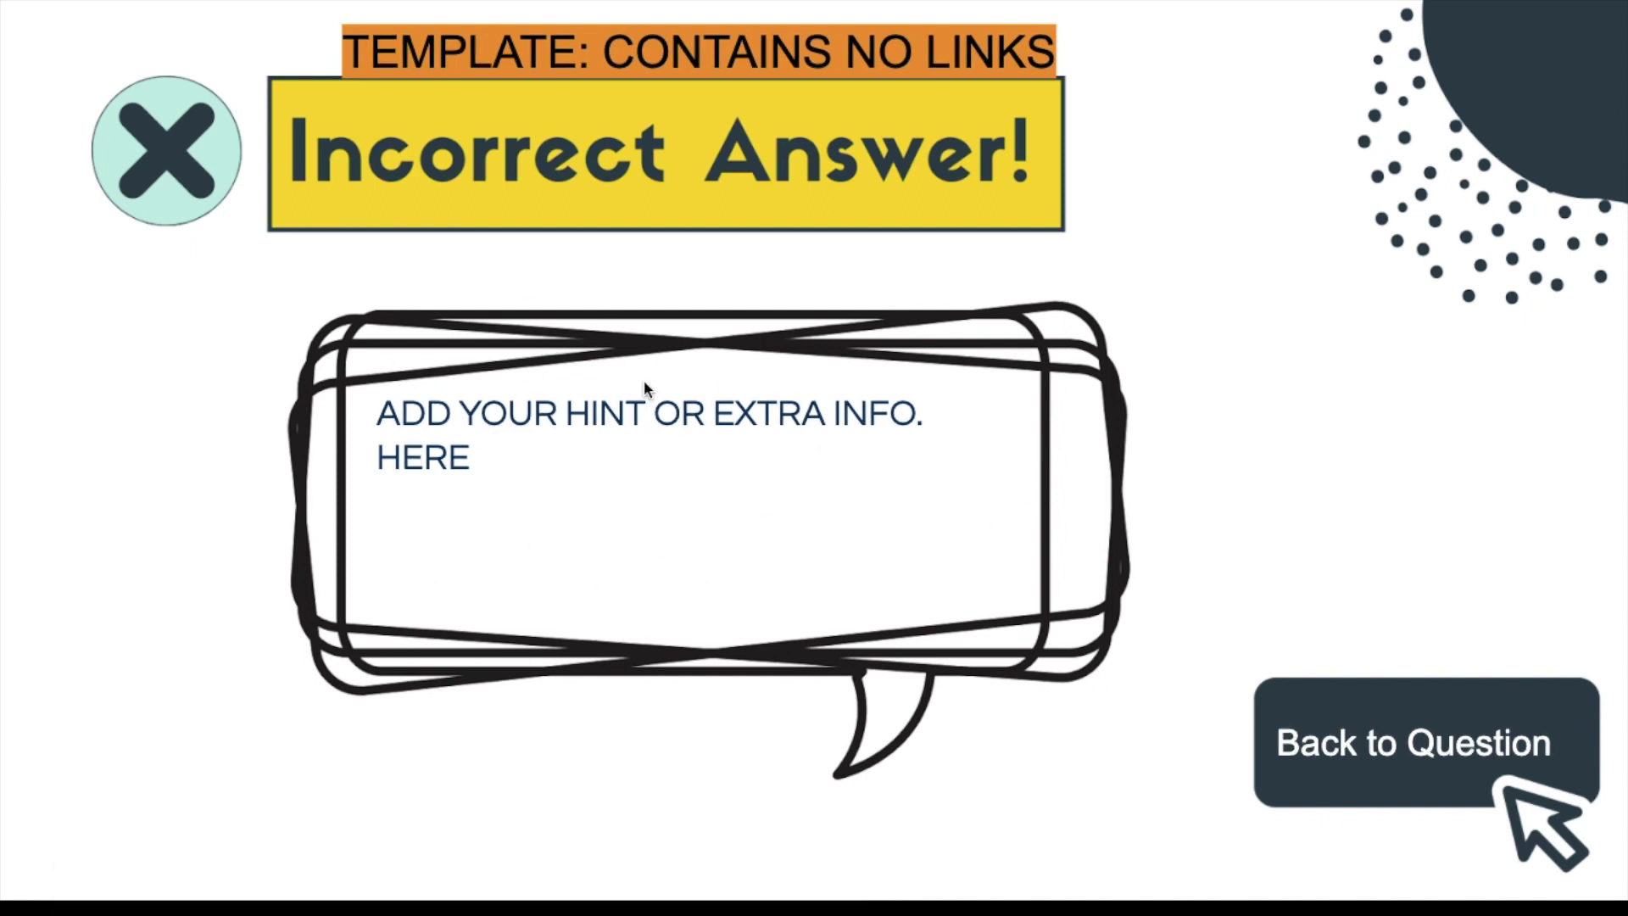
{"action": "key", "text": "Escape"}
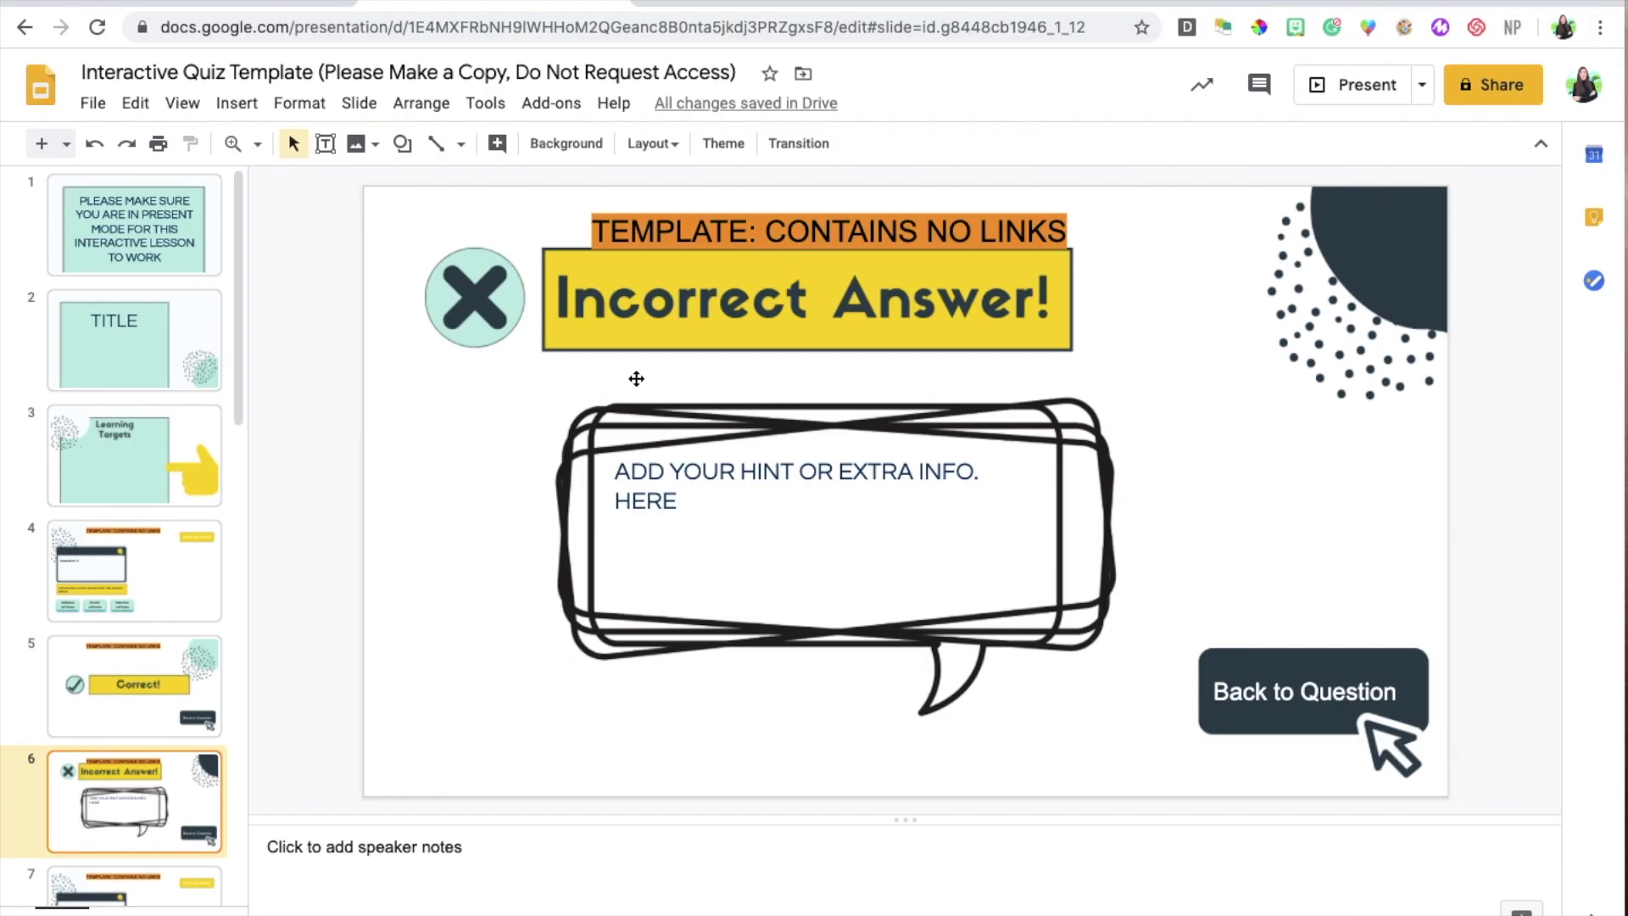
- Replace the hint text with 'ADD HINTS PERTAINING TO Q1', correcting the PRETAINING typo
{"action": "triple_click", "coordinate": [719, 495]}
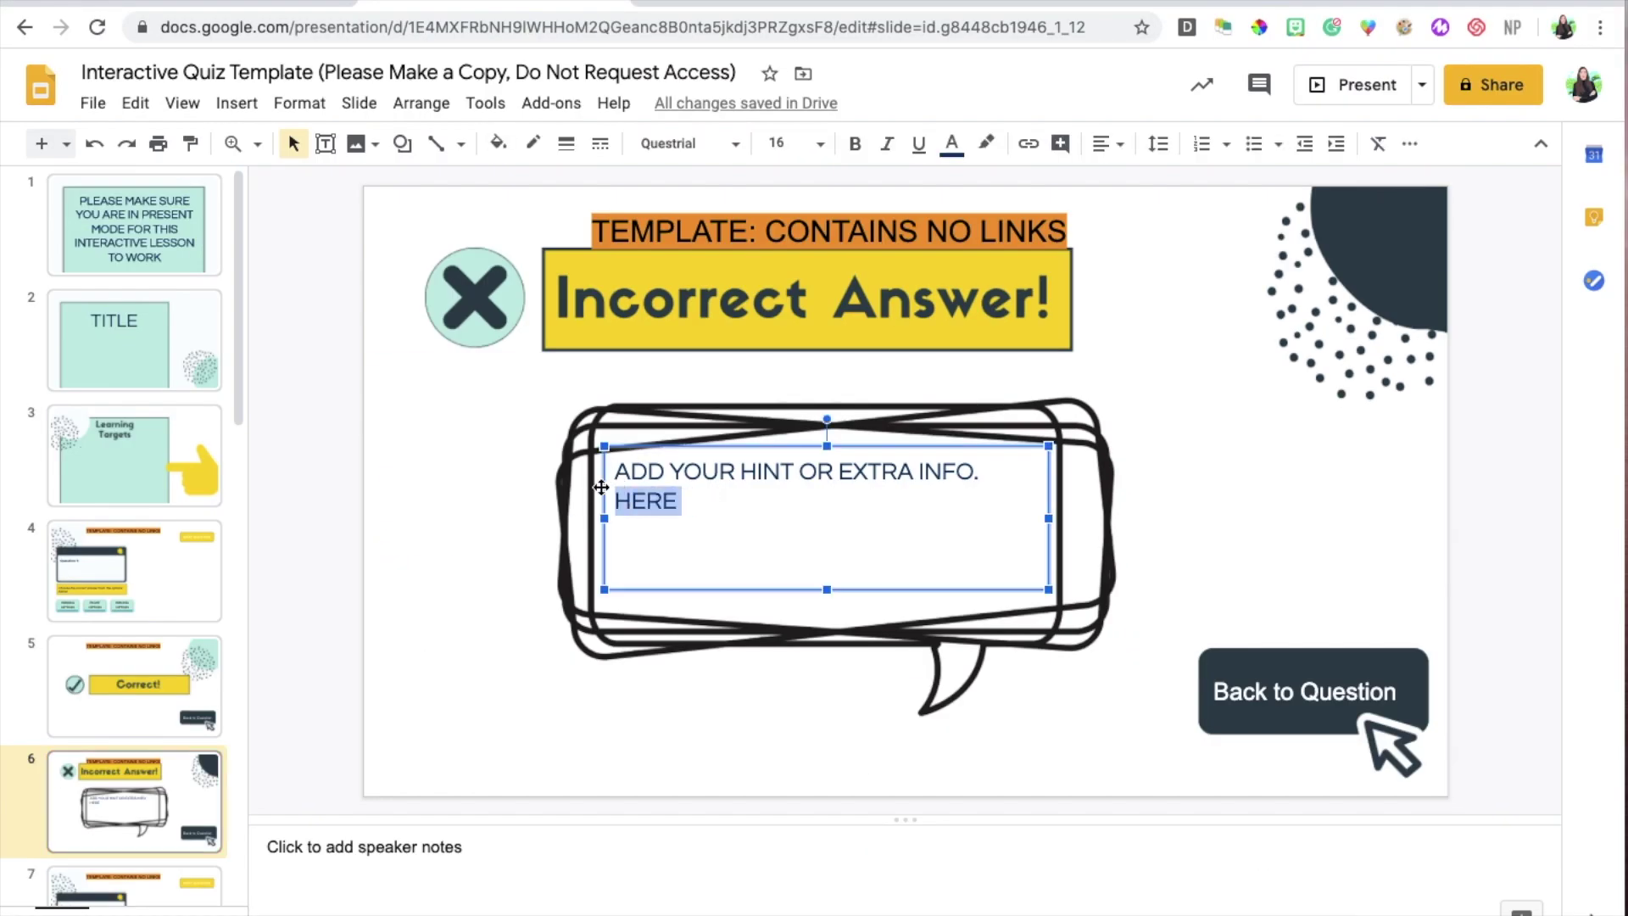
{"action": "type", "text": "ADD HINTS "}
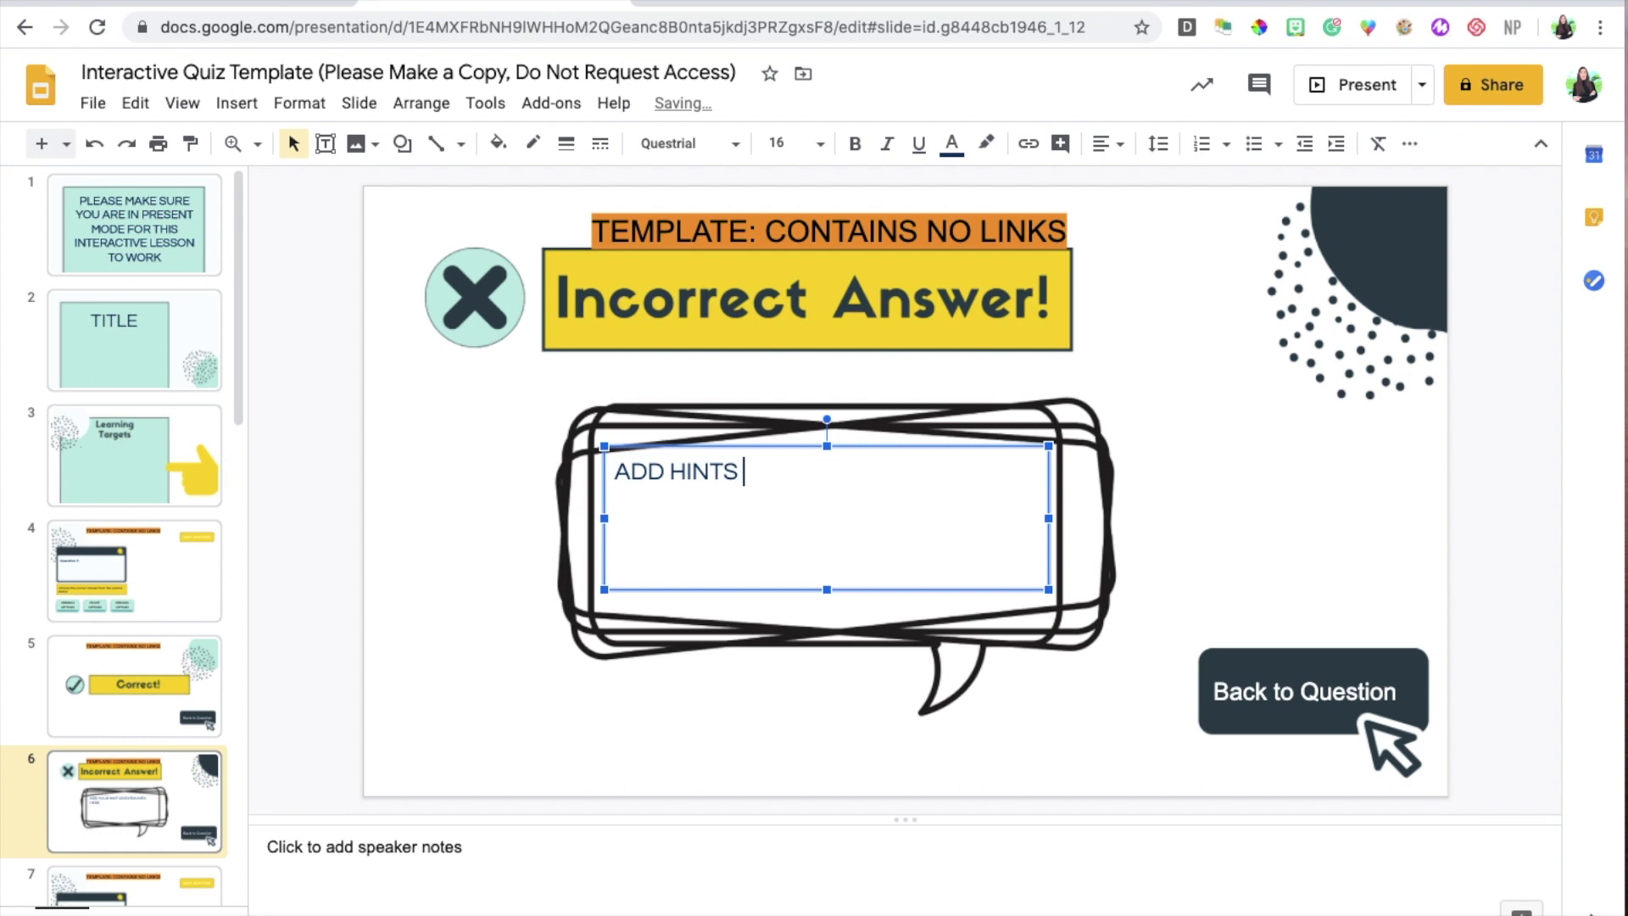
{"action": "type", "text": "PRETAINING TO Q1"}
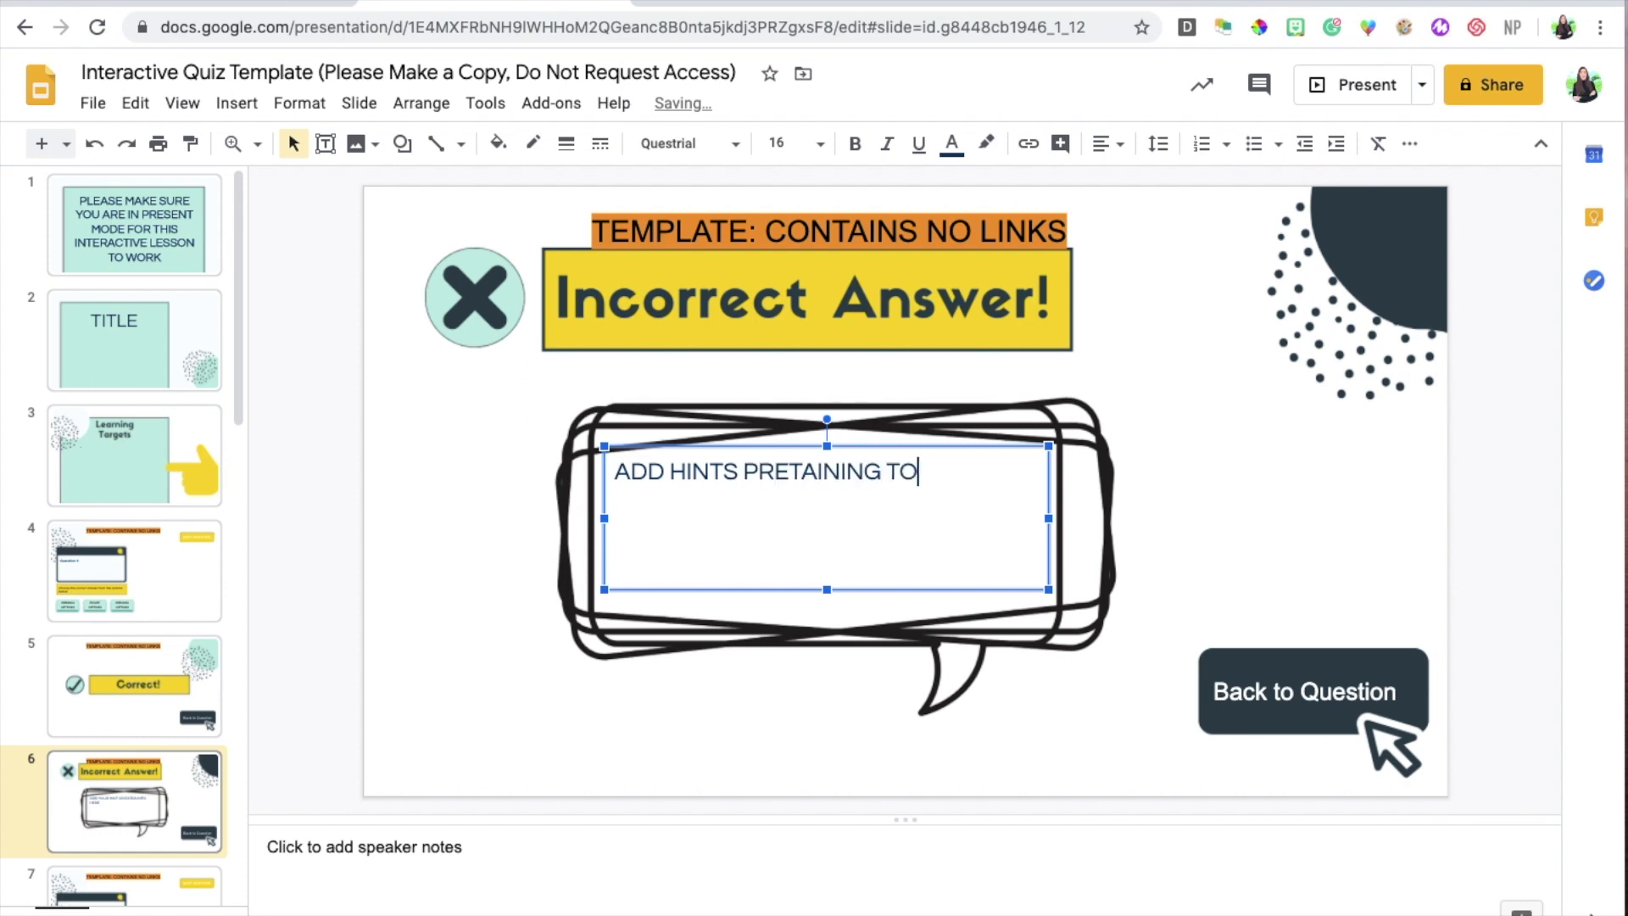
{"action": "right_click", "coordinate": [816, 473]}
{"action": "left_click", "coordinate": [926, 173]}
- On the Question 1 slide, link the RIGHT OPTION box to Slide 5 (Correct!)
{"action": "left_click", "coordinate": [105, 548]}
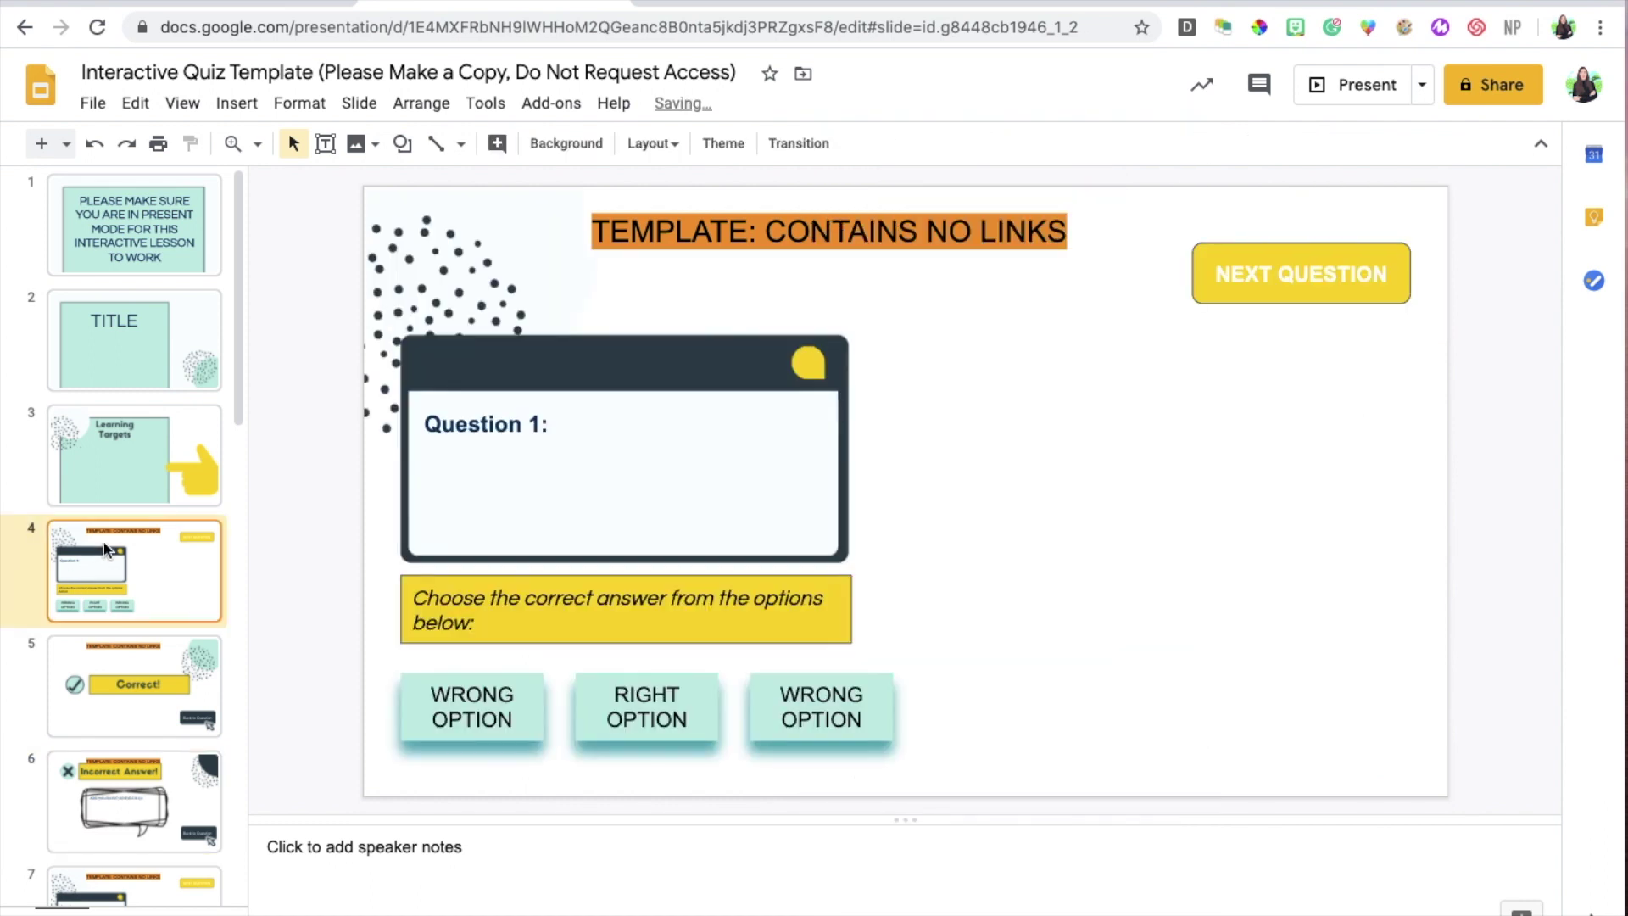
{"action": "left_click", "coordinate": [687, 704]}
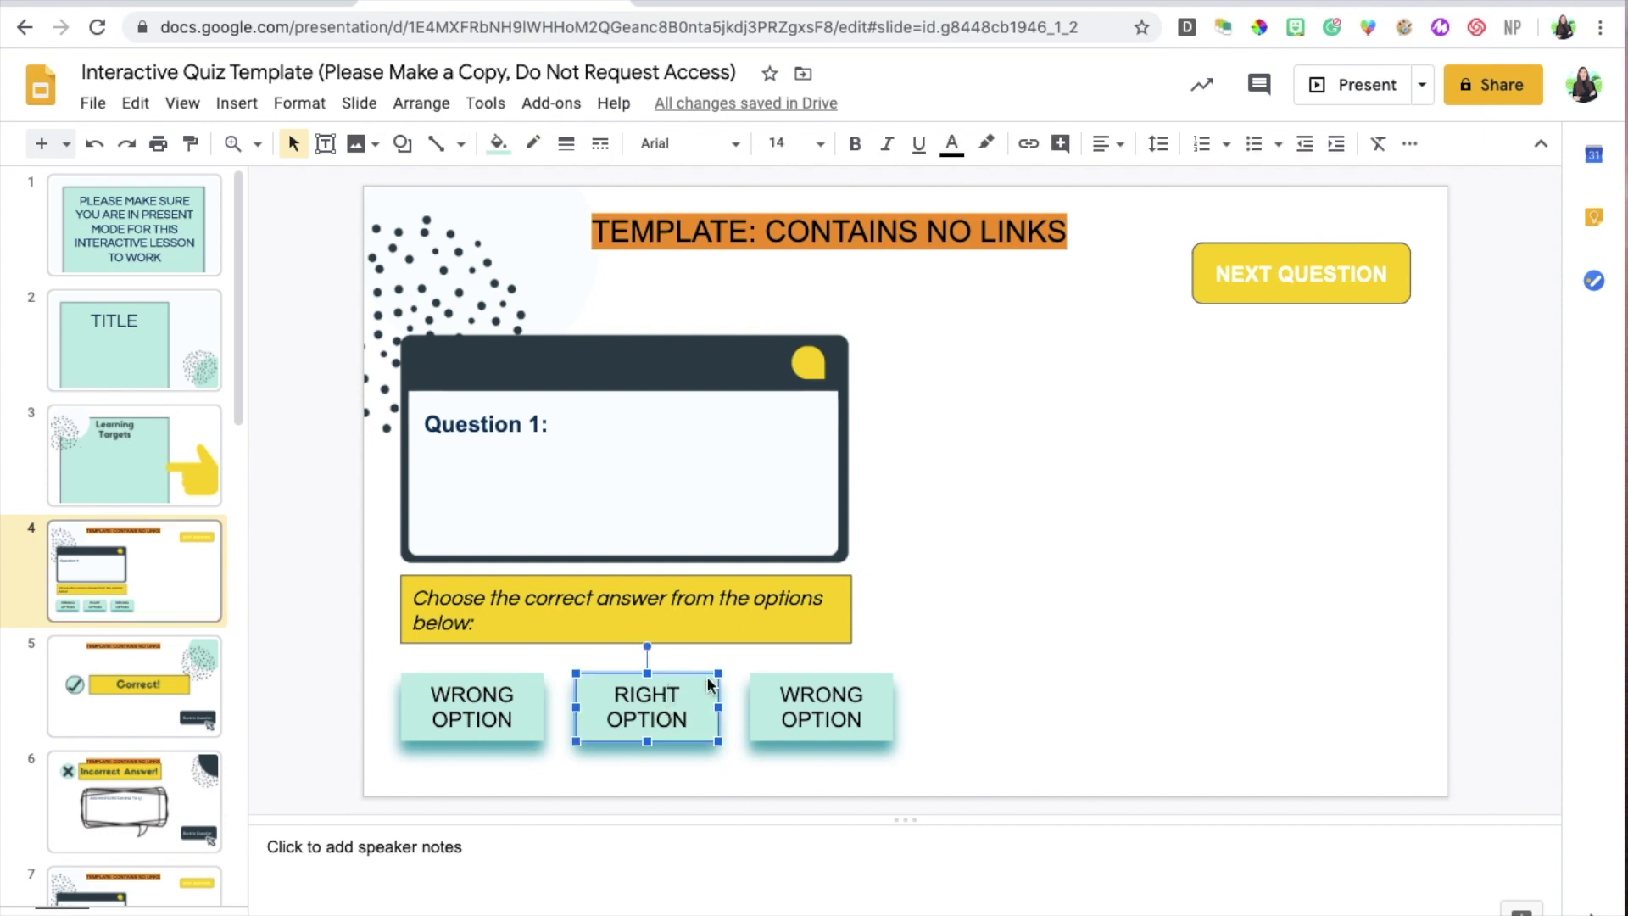
{"action": "left_click", "coordinate": [694, 679]}
{"action": "left_click", "coordinate": [671, 664]}
{"action": "left_click", "coordinate": [701, 683]}
{"action": "right_click", "coordinate": [694, 685]}
{"action": "left_click", "coordinate": [763, 702]}
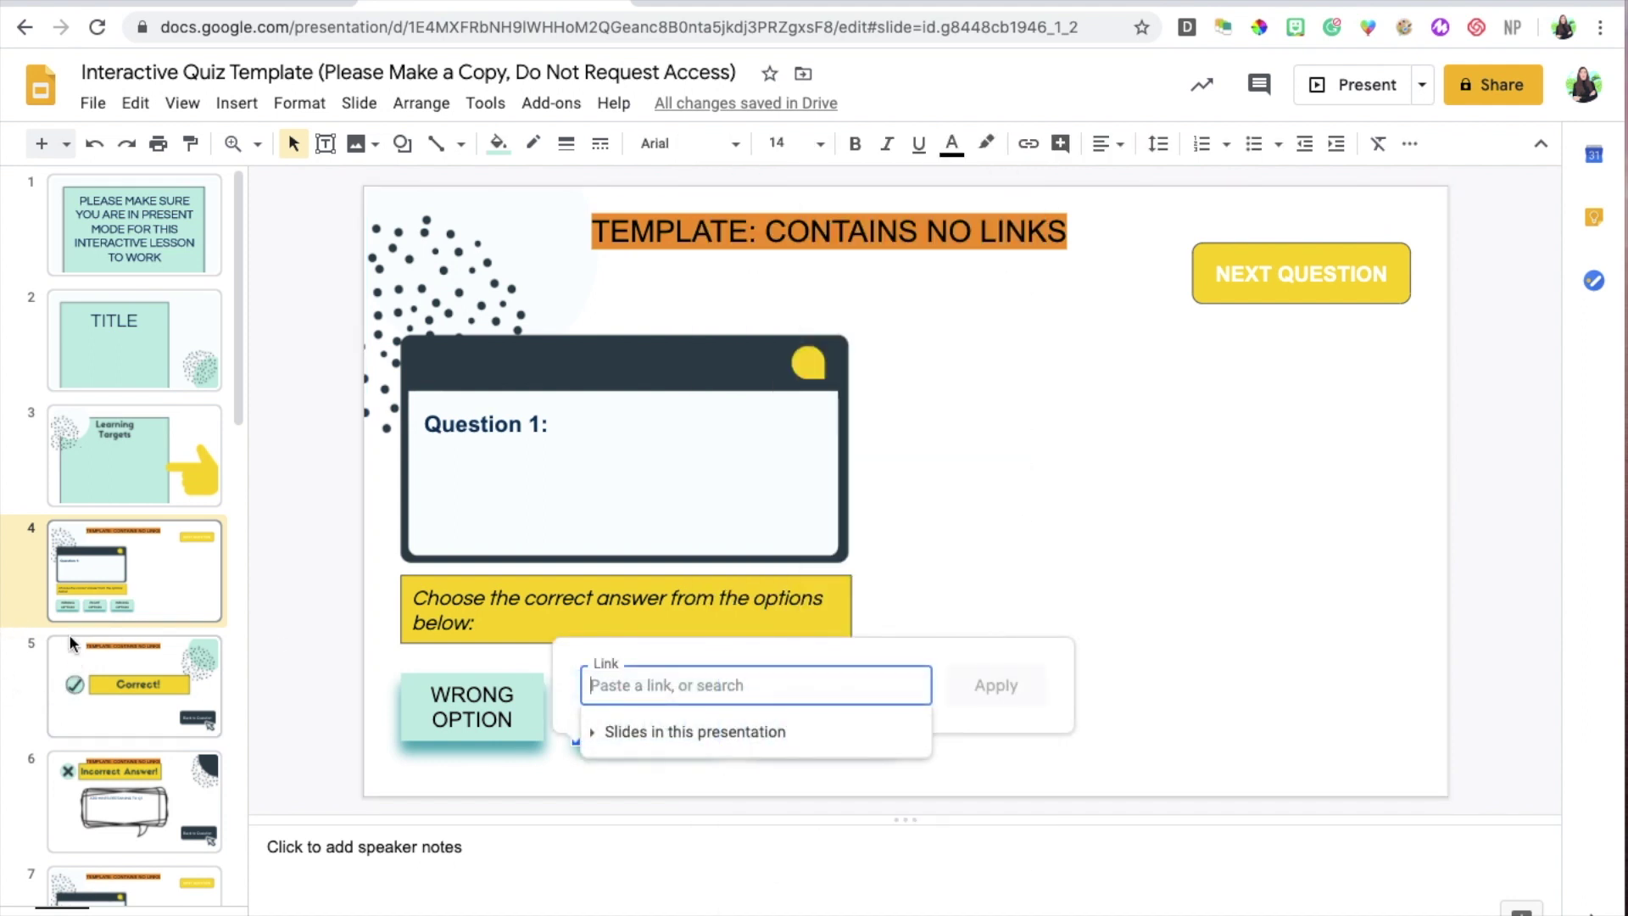
{"action": "left_click", "coordinate": [671, 720]}
{"action": "scroll", "coordinate": [699, 772], "scroll_direction": "down", "scroll_amount": 5}
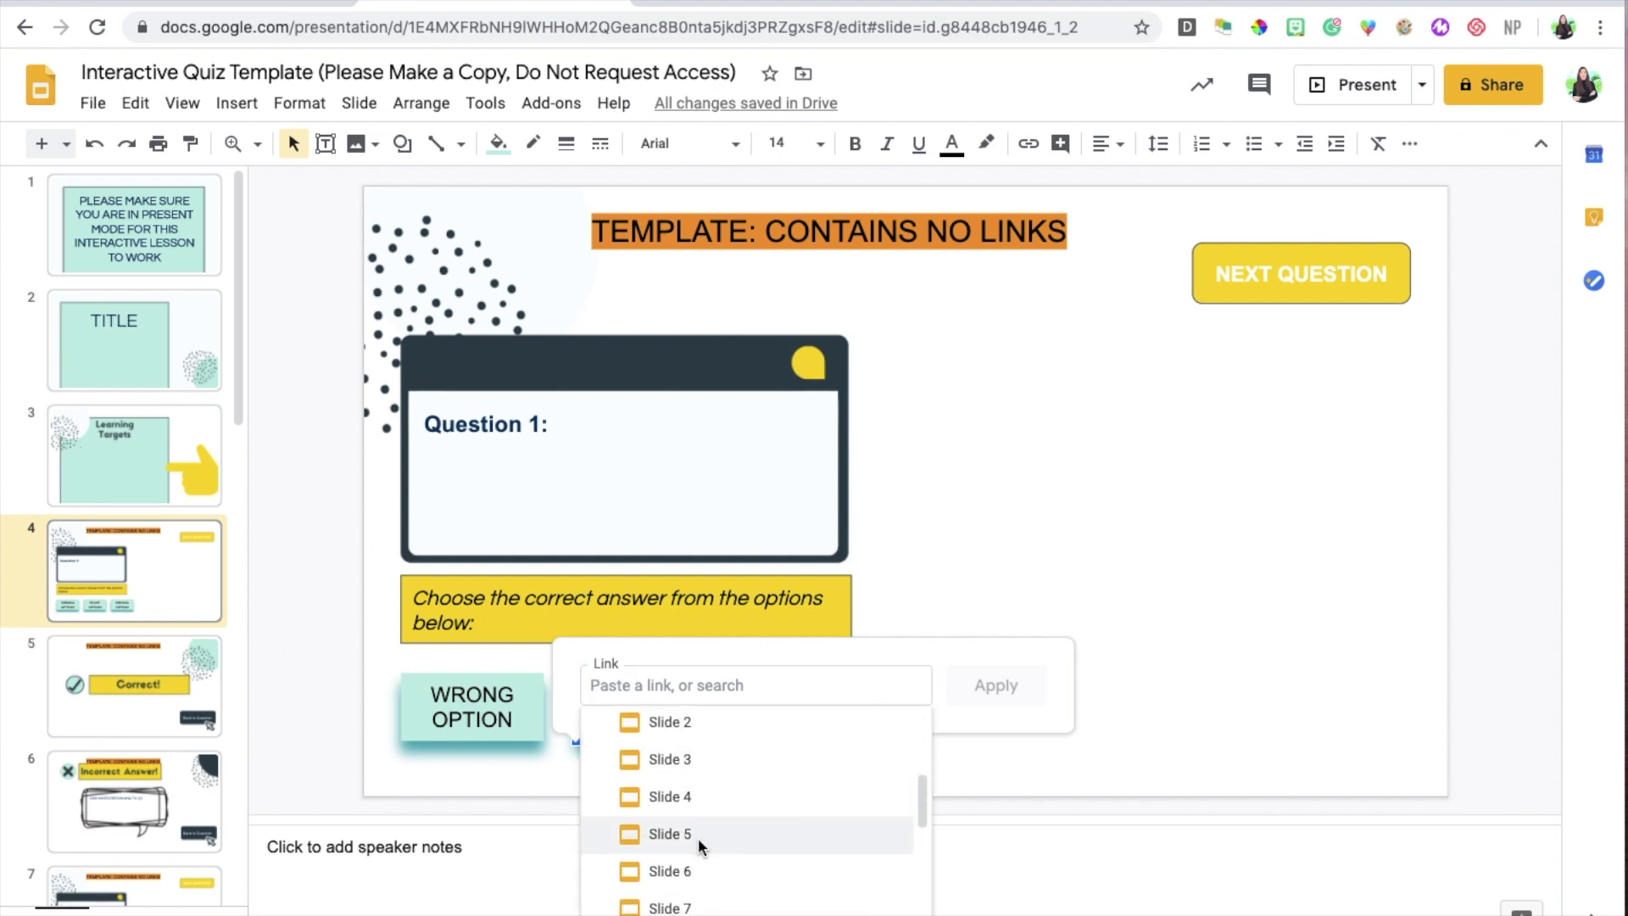
{"action": "left_click", "coordinate": [661, 834]}
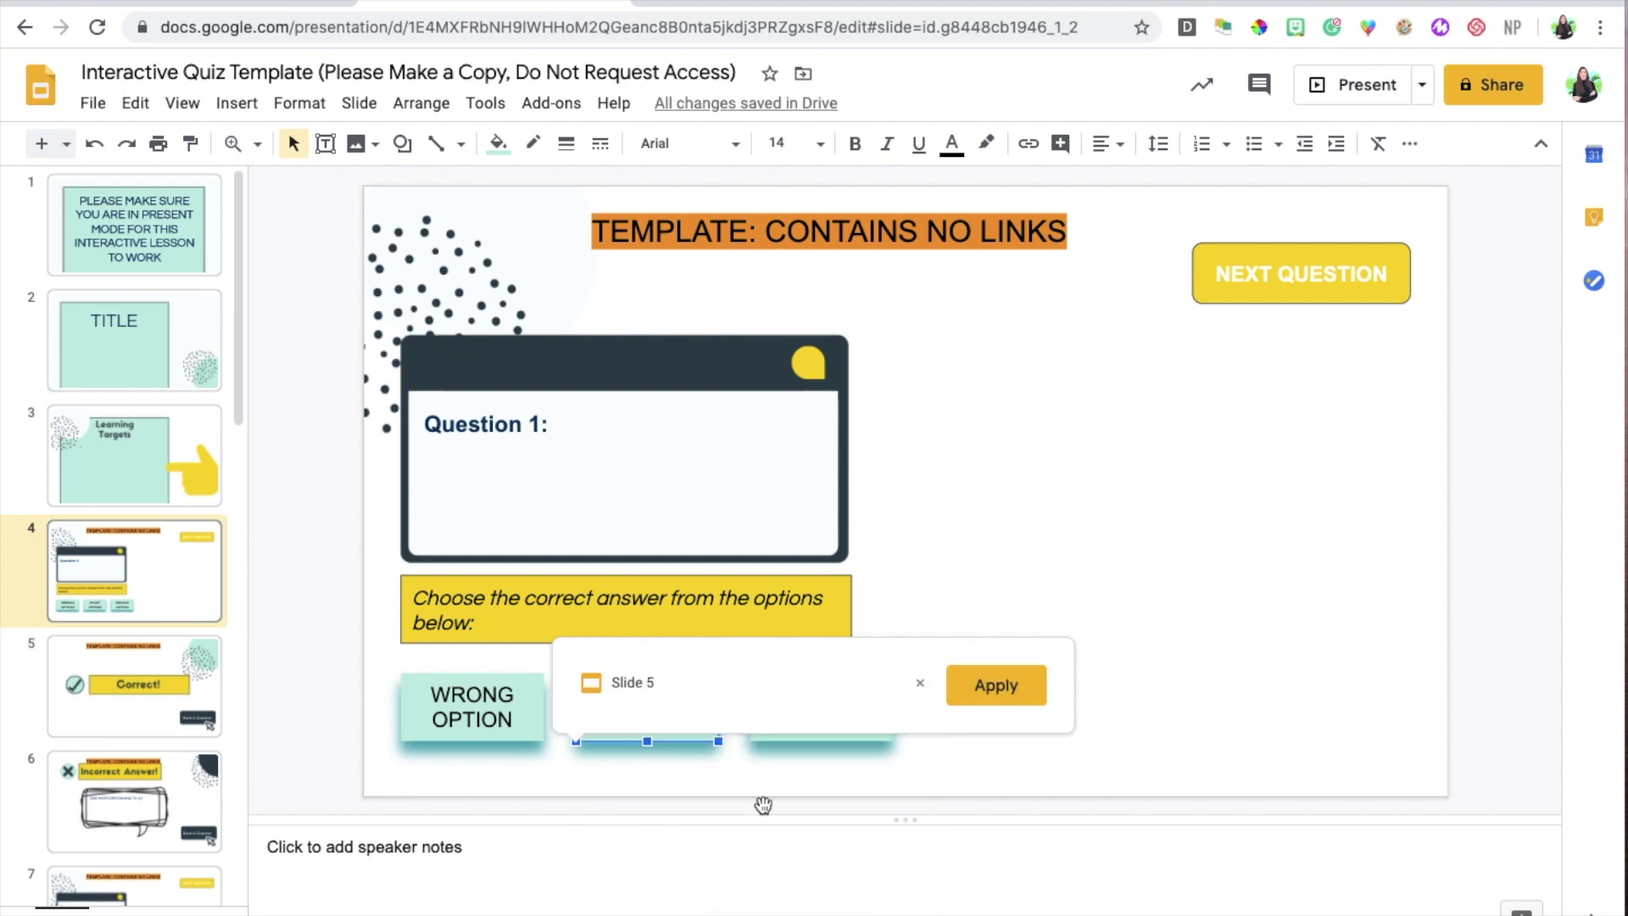
{"action": "left_click", "coordinate": [1014, 689]}
{"action": "left_click", "coordinate": [1098, 633]}
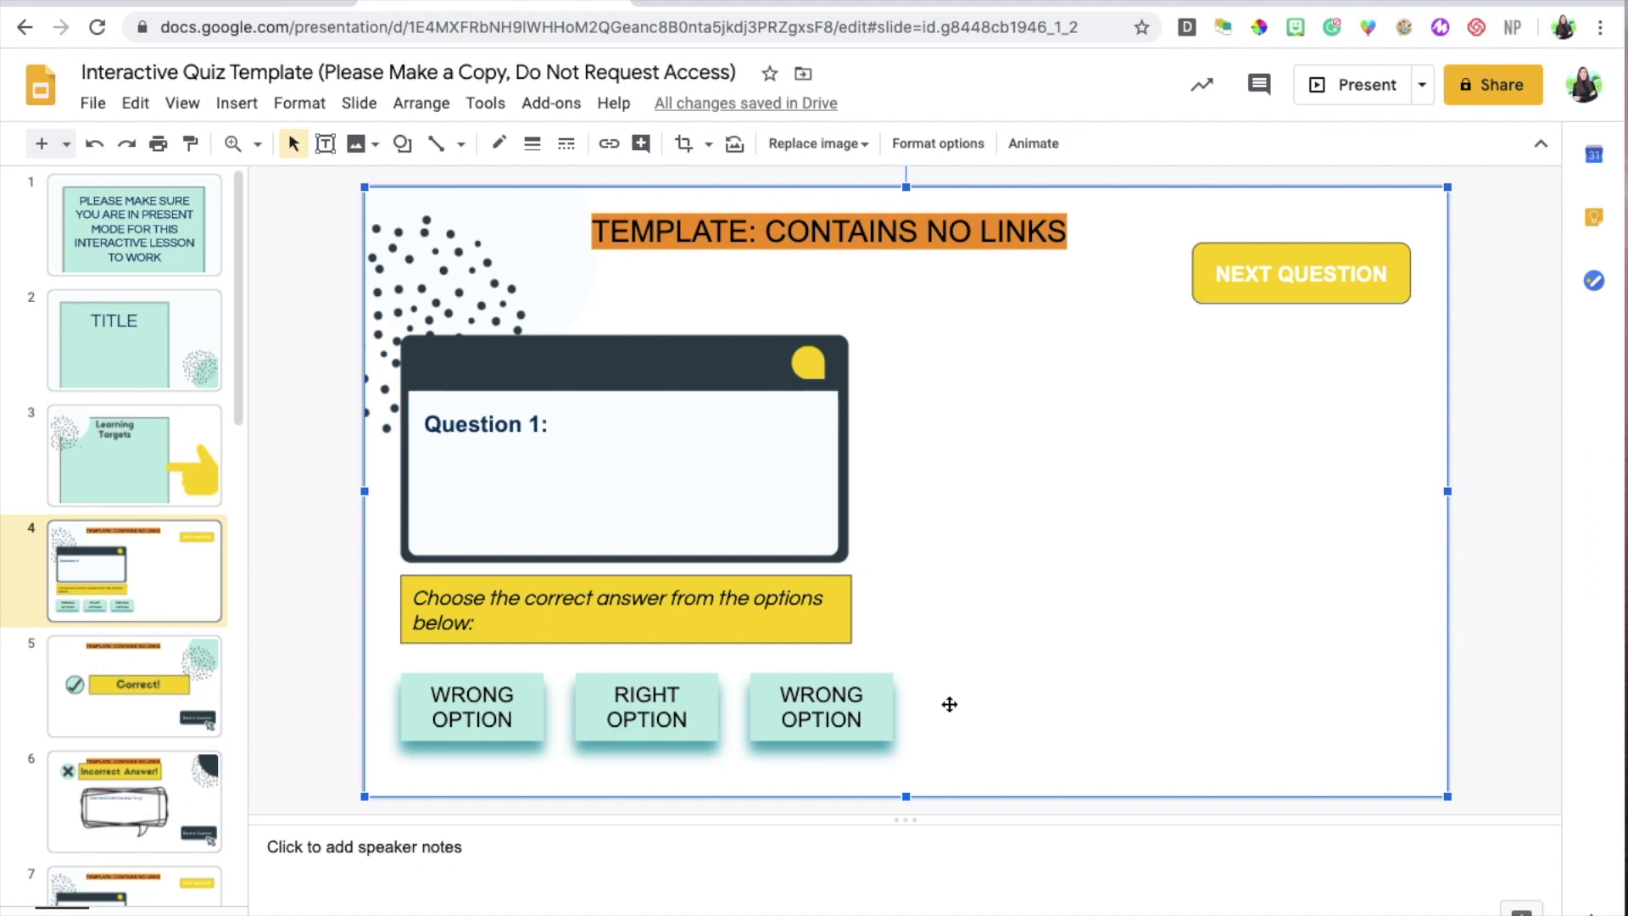
- Replace the third WRONG OPTION box with a duplicate of the linked first WRONG OPTION box
{"action": "left_click", "coordinate": [877, 678]}
{"action": "key", "text": "Delete"}
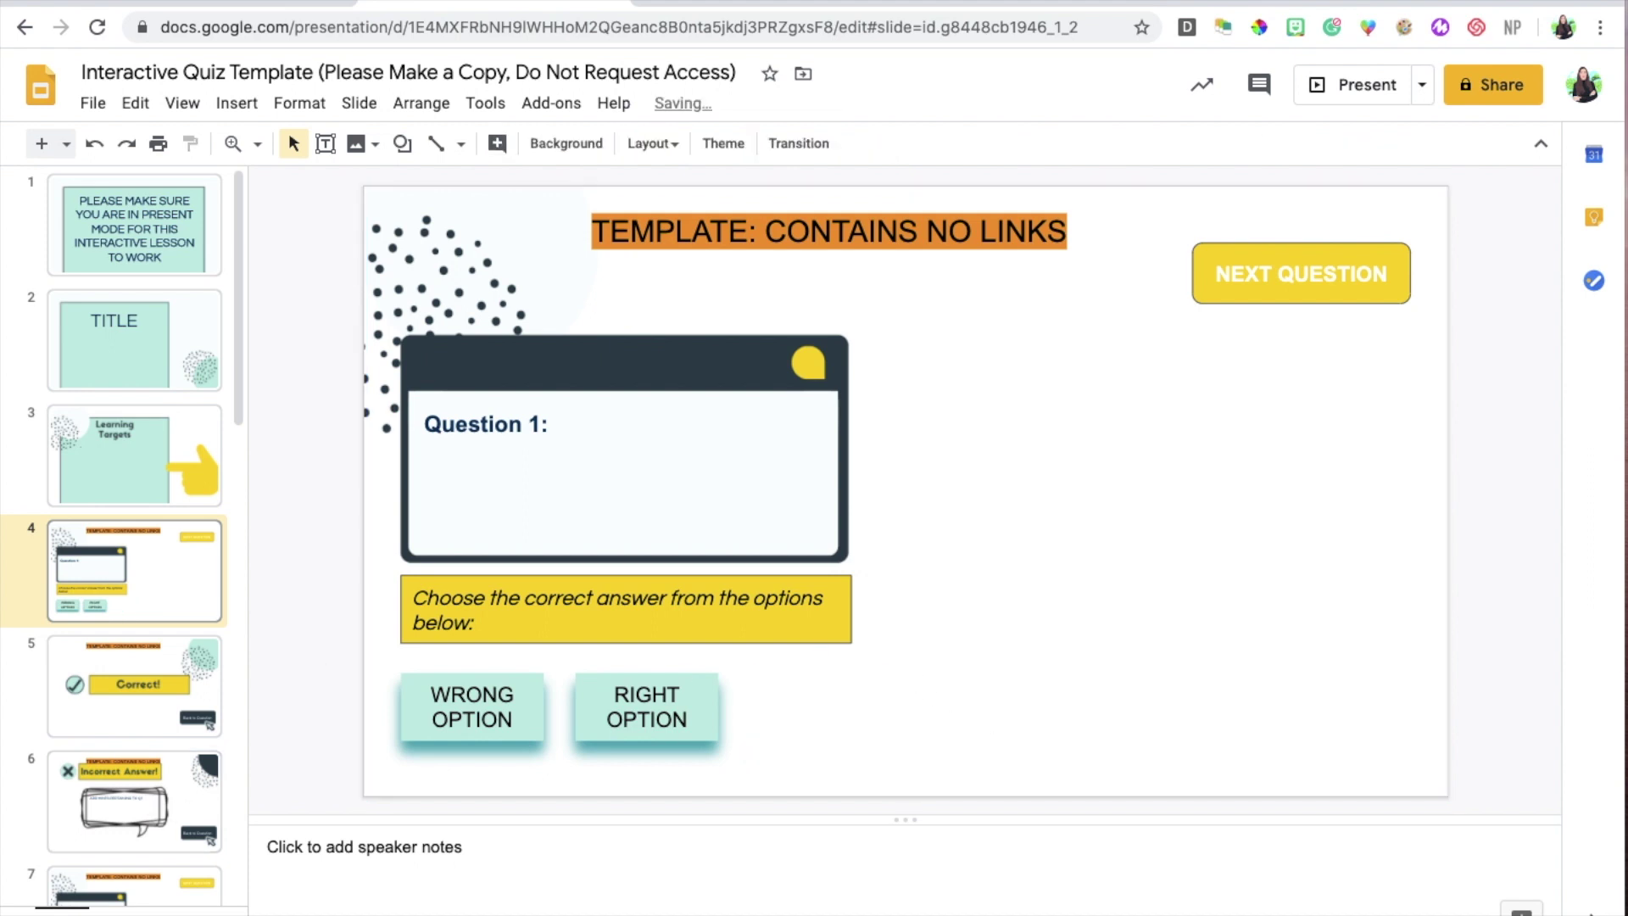
{"action": "left_click", "coordinate": [531, 683]}
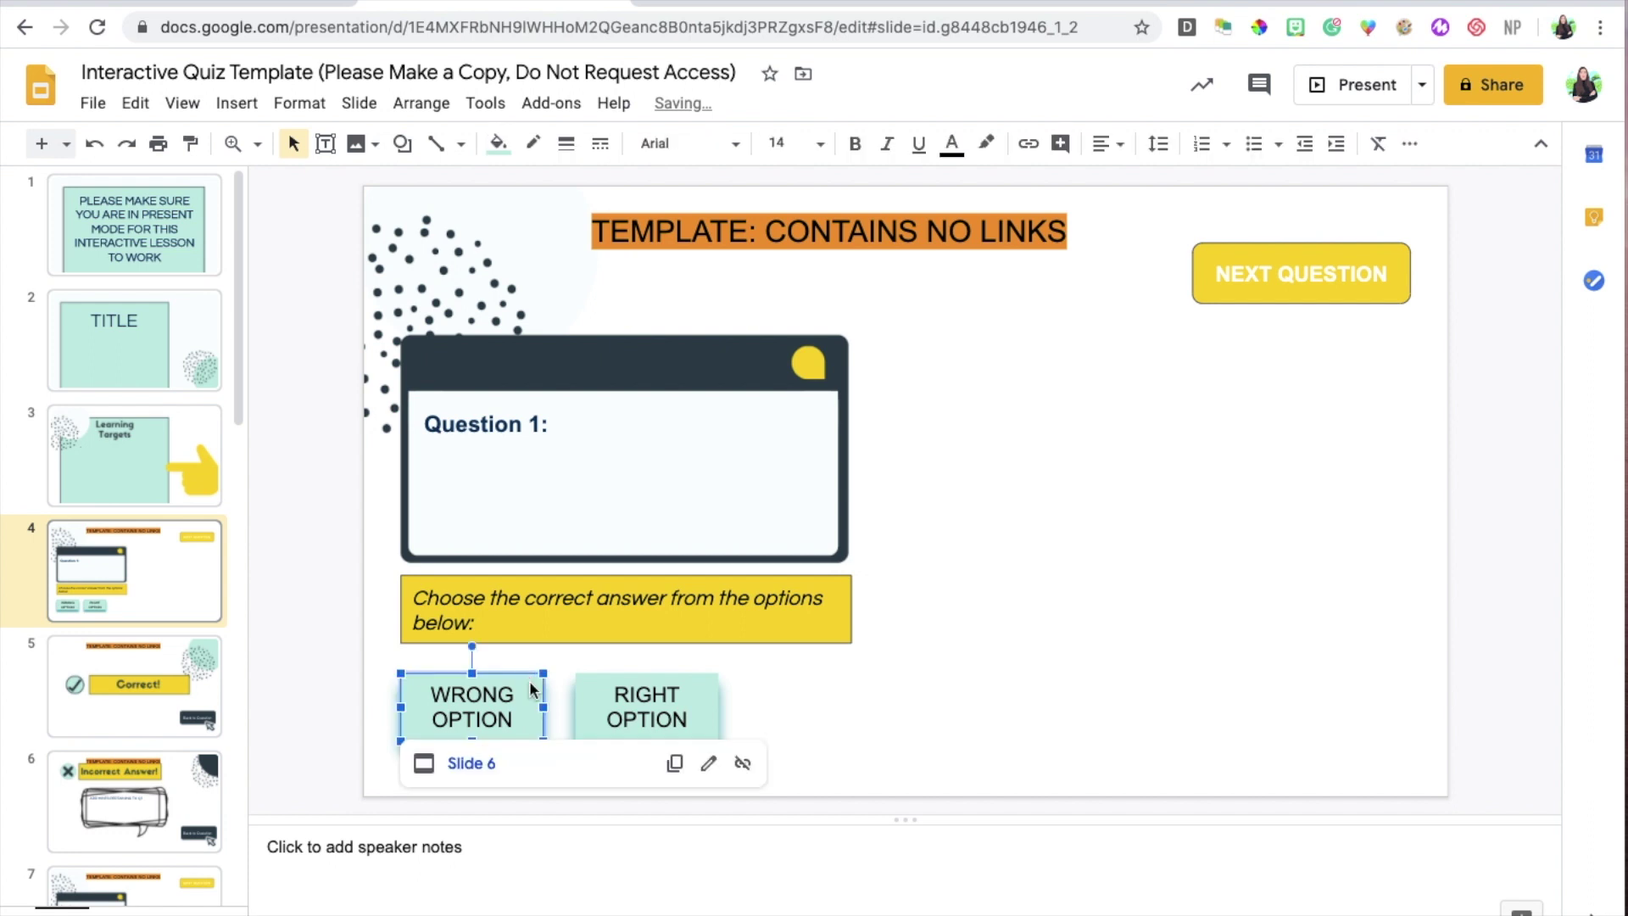
{"action": "key", "text": "ctrl+d"}
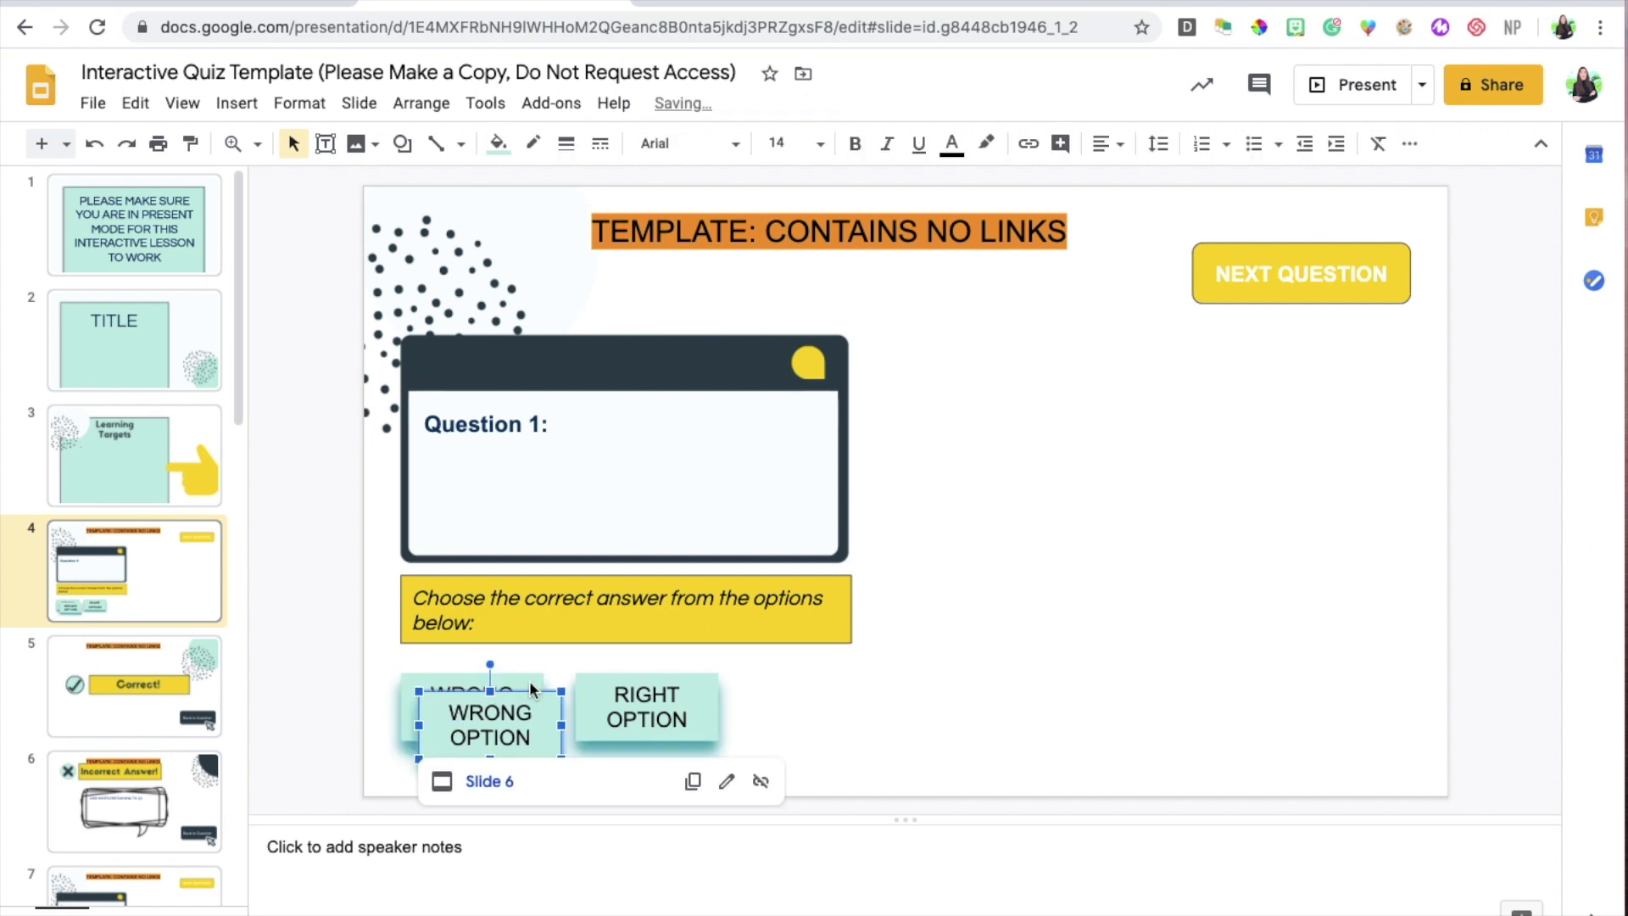
{"action": "left_click_drag", "start_coordinate": [529, 680], "coordinate": [871, 676]}
- Place another WRONG OPTION copy as a fourth answer right of the third
{"action": "key", "text": "ctrl+d"}
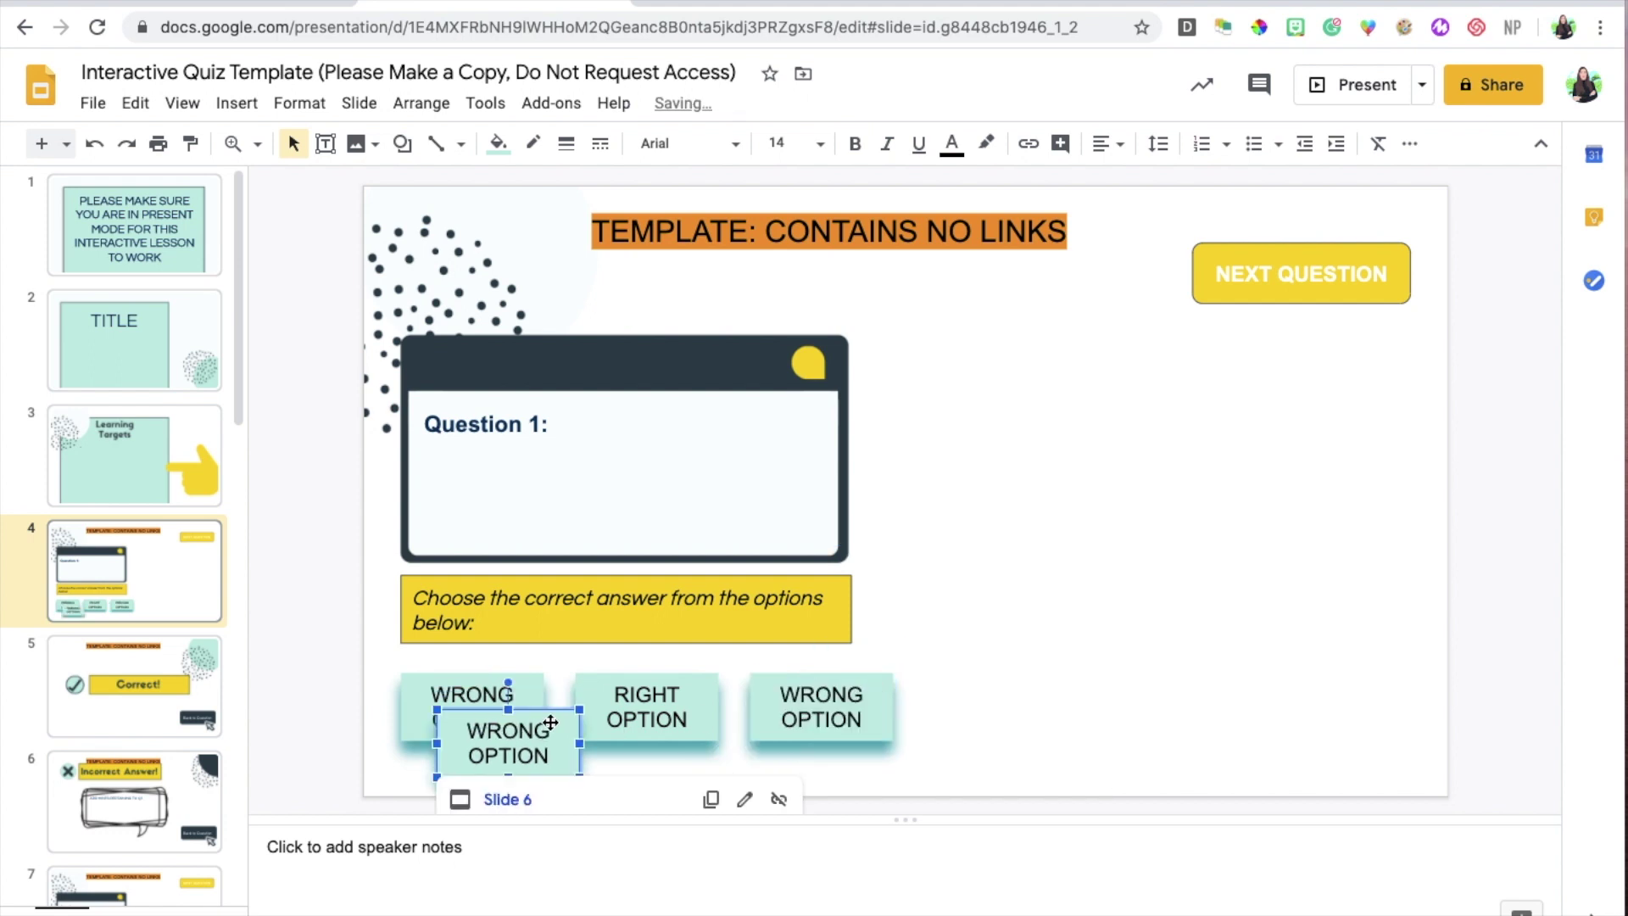
{"action": "left_click_drag", "start_coordinate": [550, 722], "coordinate": [1029, 687]}
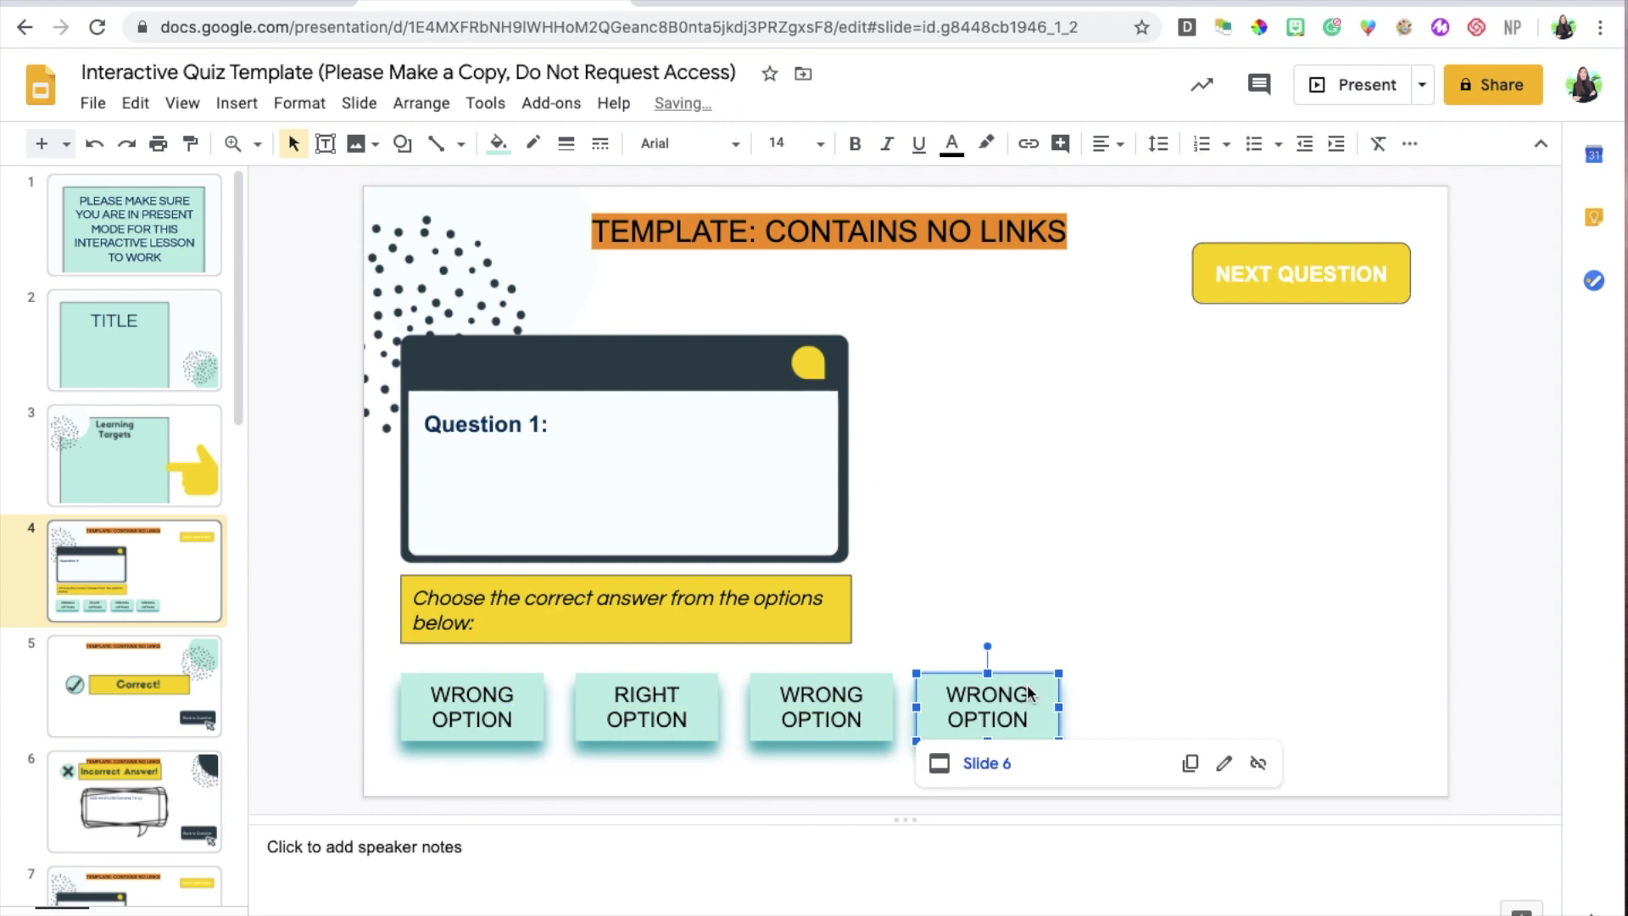
{"action": "left_click", "coordinate": [1173, 672]}
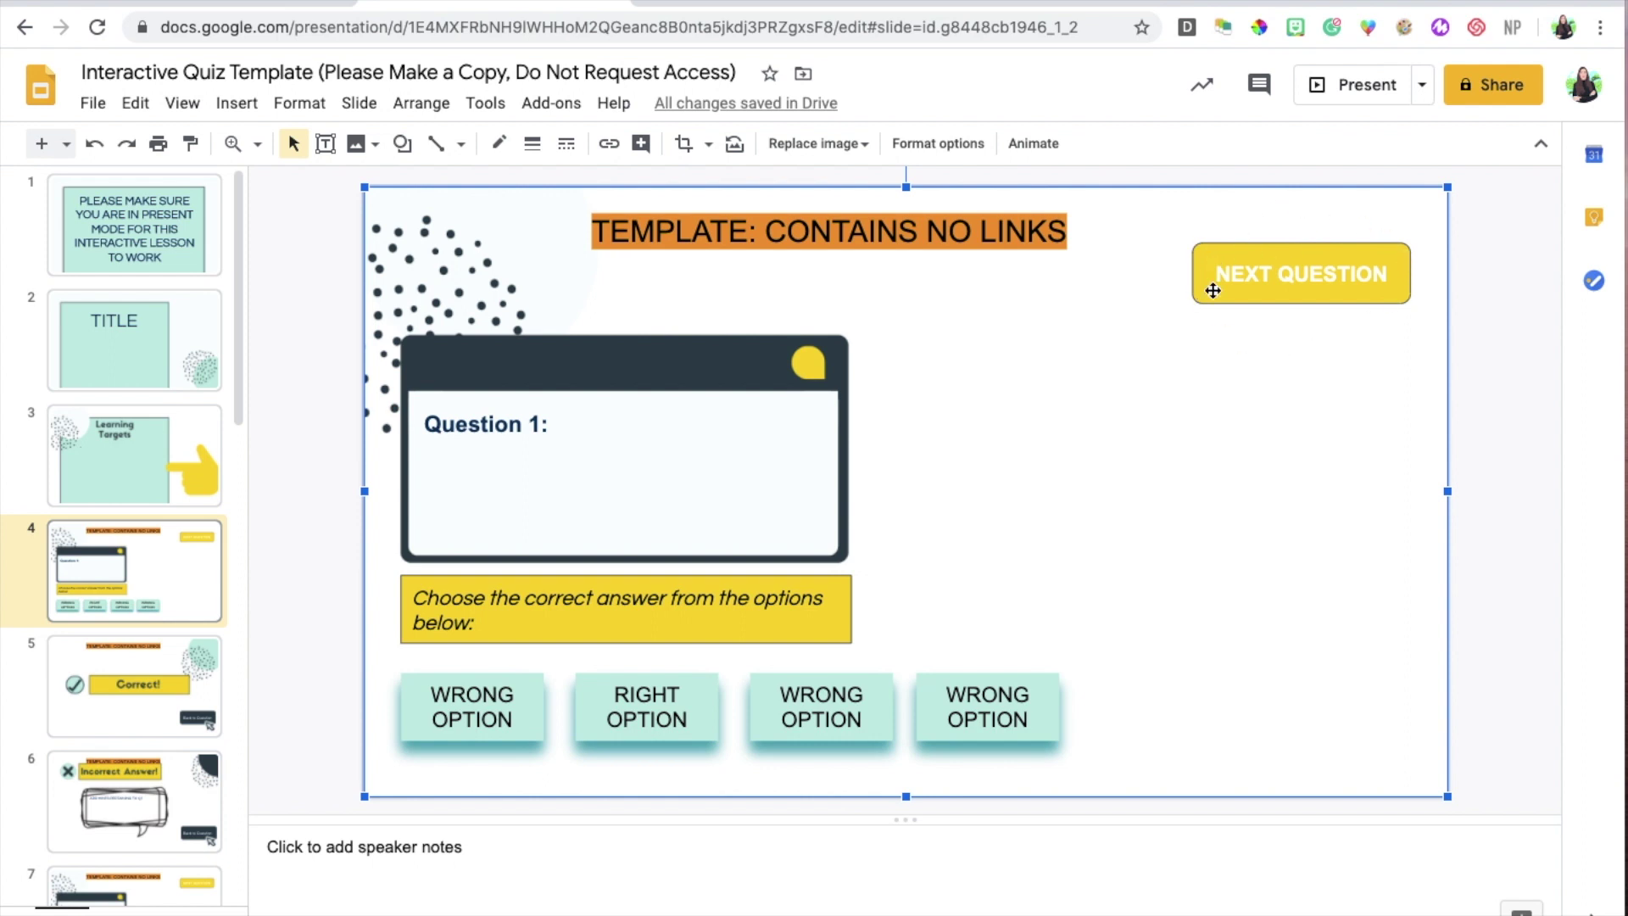
- Change slide 7's question label to read Question 2, then compare it with Question 1
{"action": "left_click", "coordinate": [1252, 258]}
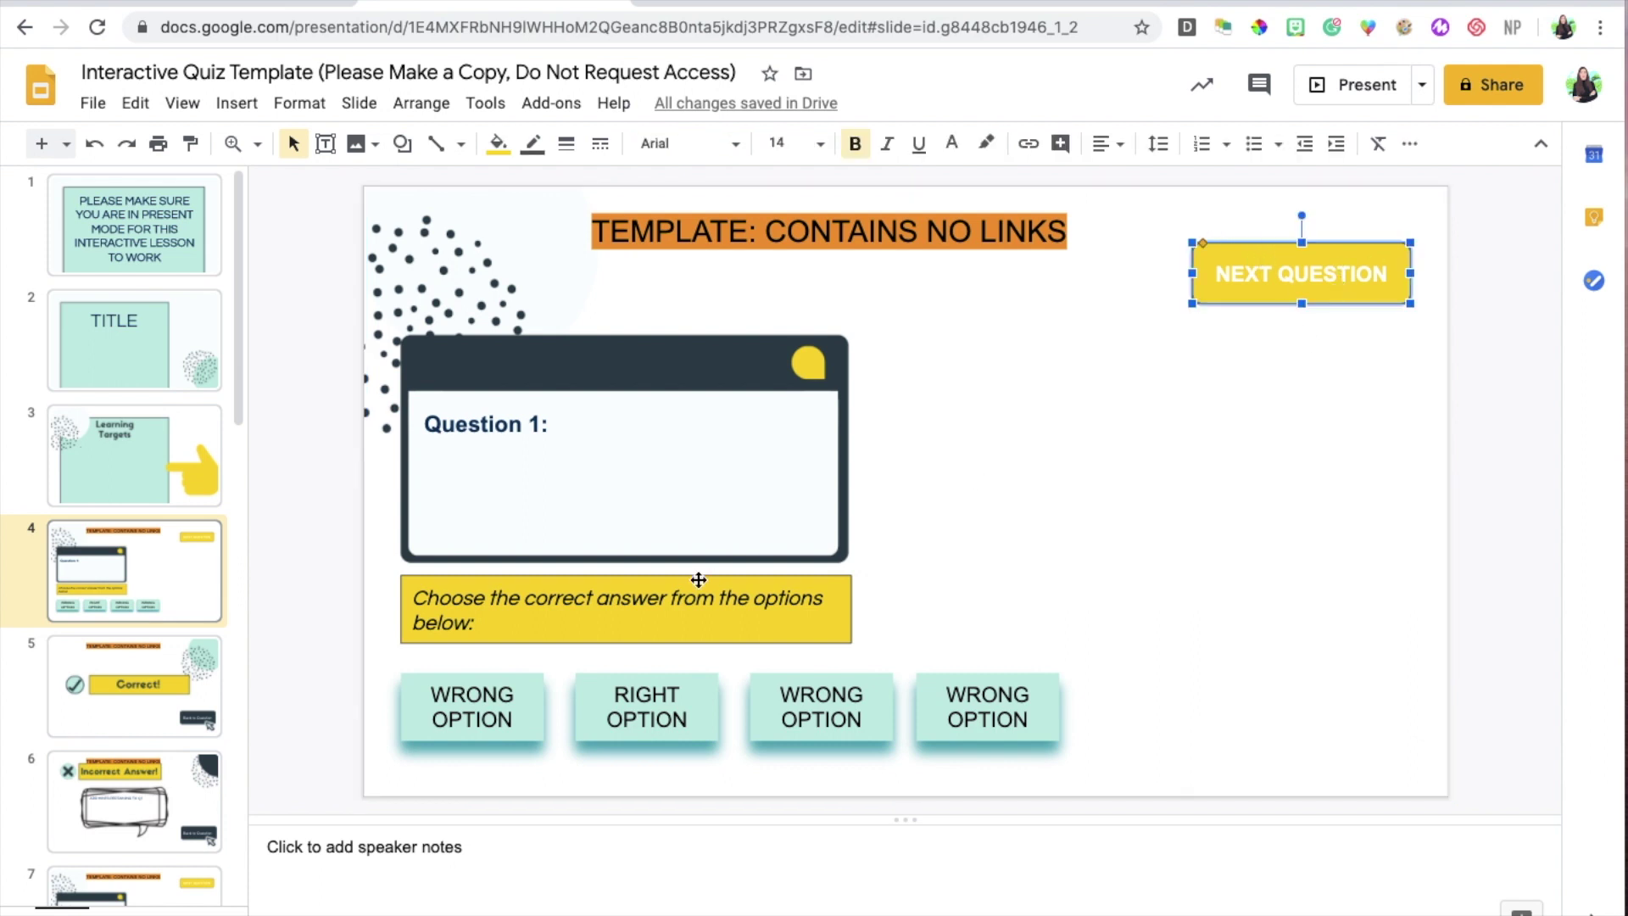
{"action": "scroll", "coordinate": [192, 656], "scroll_direction": "down", "scroll_amount": 3}
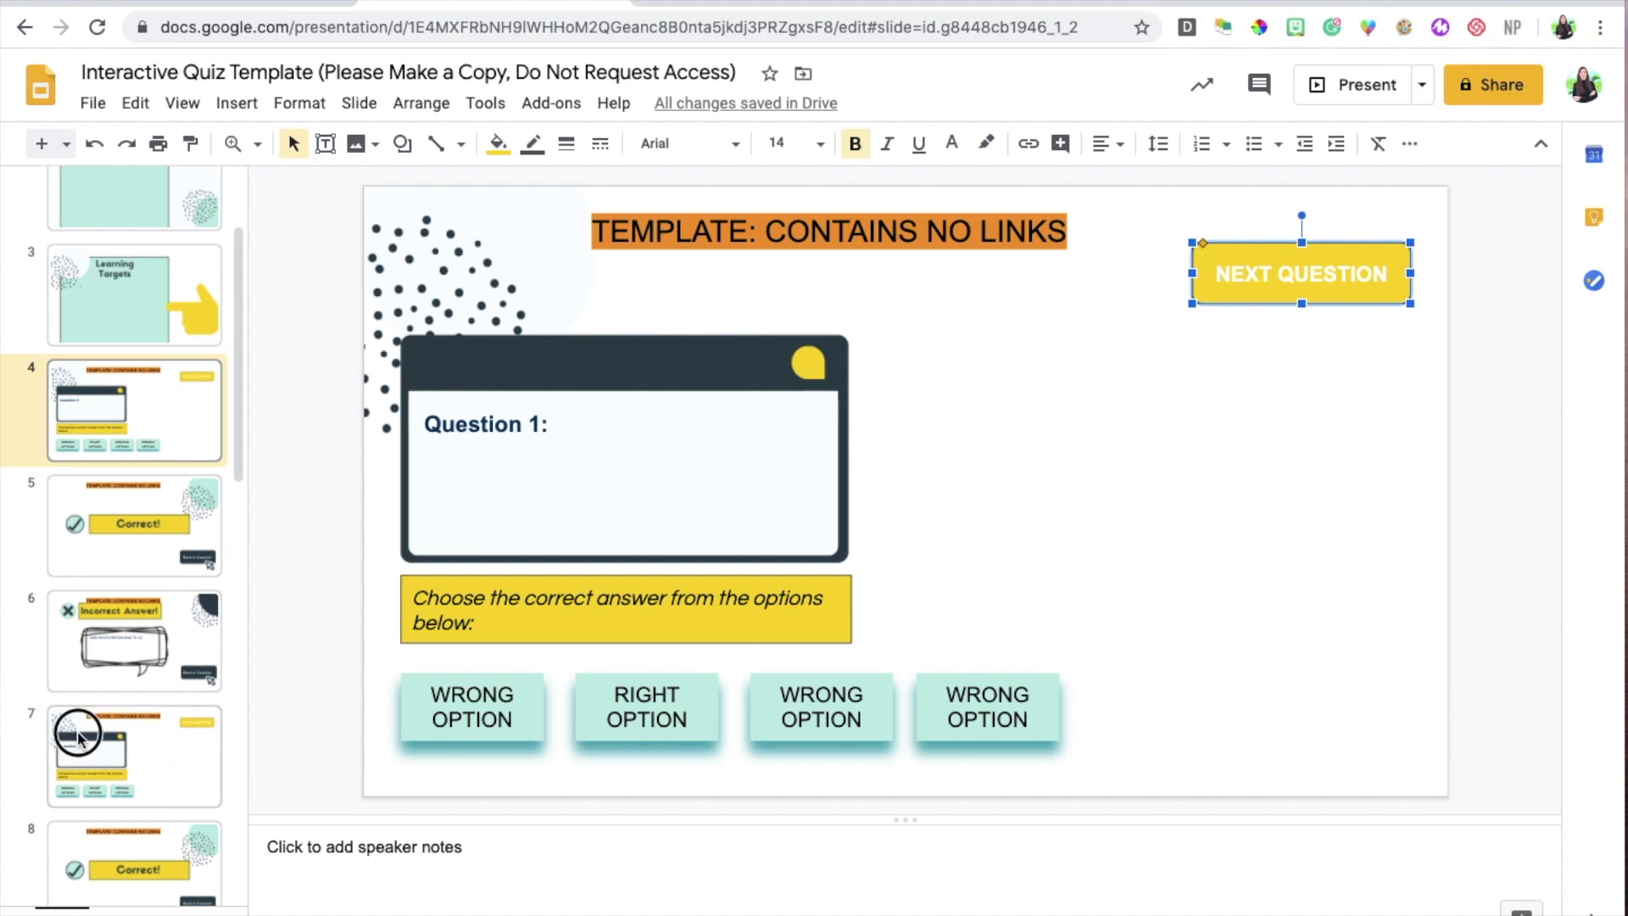
{"action": "left_click", "coordinate": [102, 731]}
{"action": "left_click", "coordinate": [529, 425]}
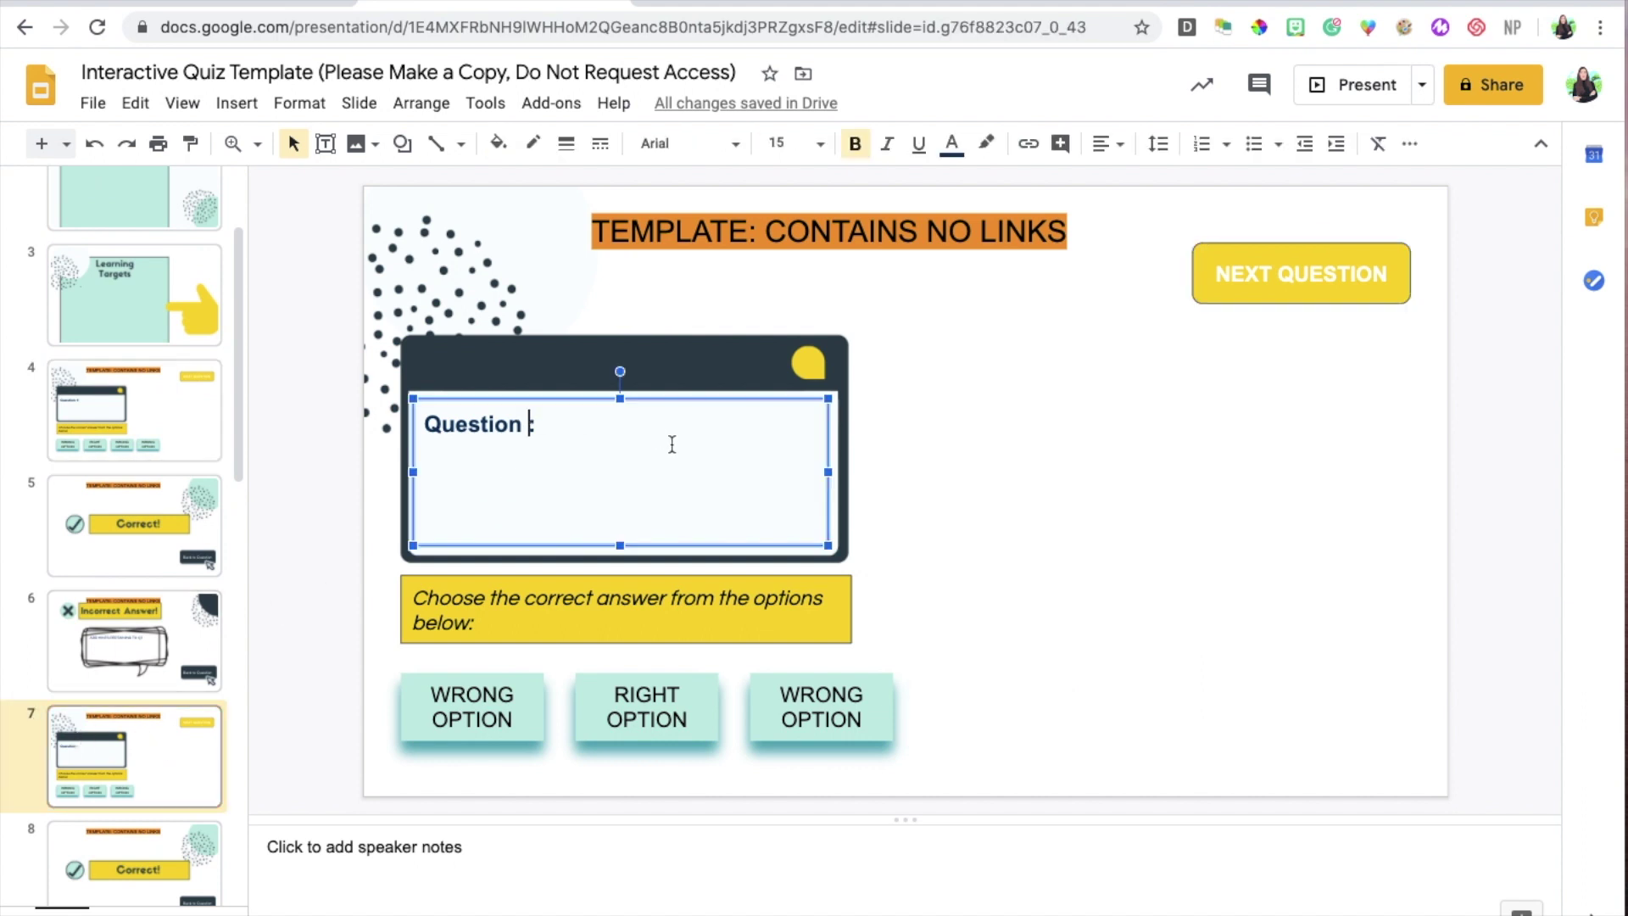
{"action": "type", "text": "2"}
{"action": "left_click", "coordinate": [141, 425]}
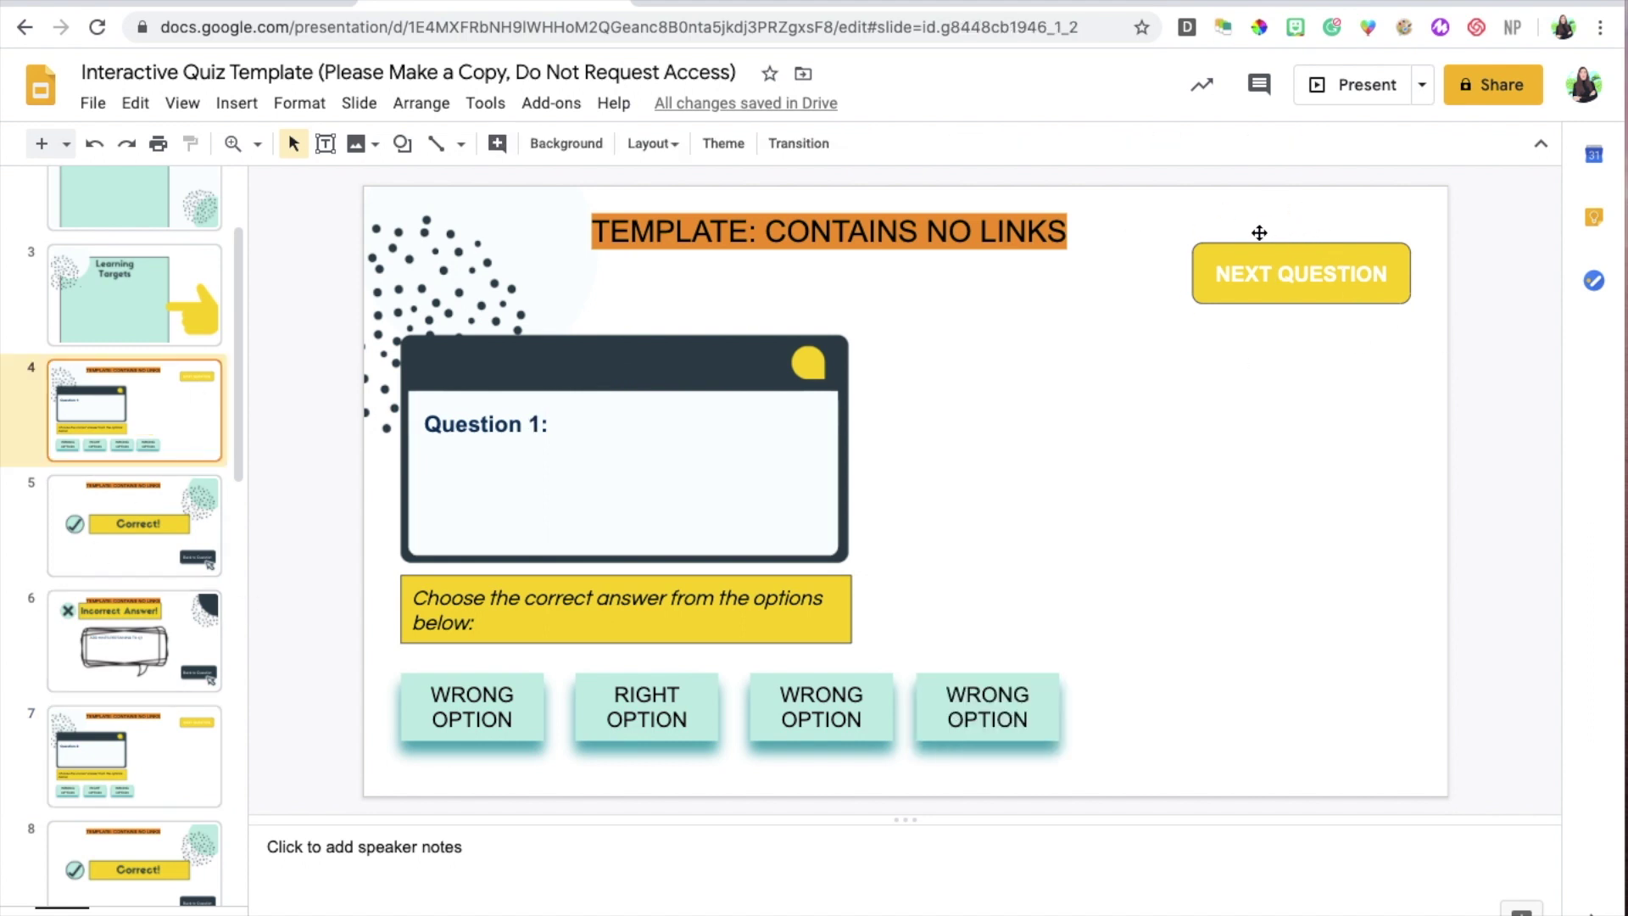
{"action": "left_click", "coordinate": [134, 750]}
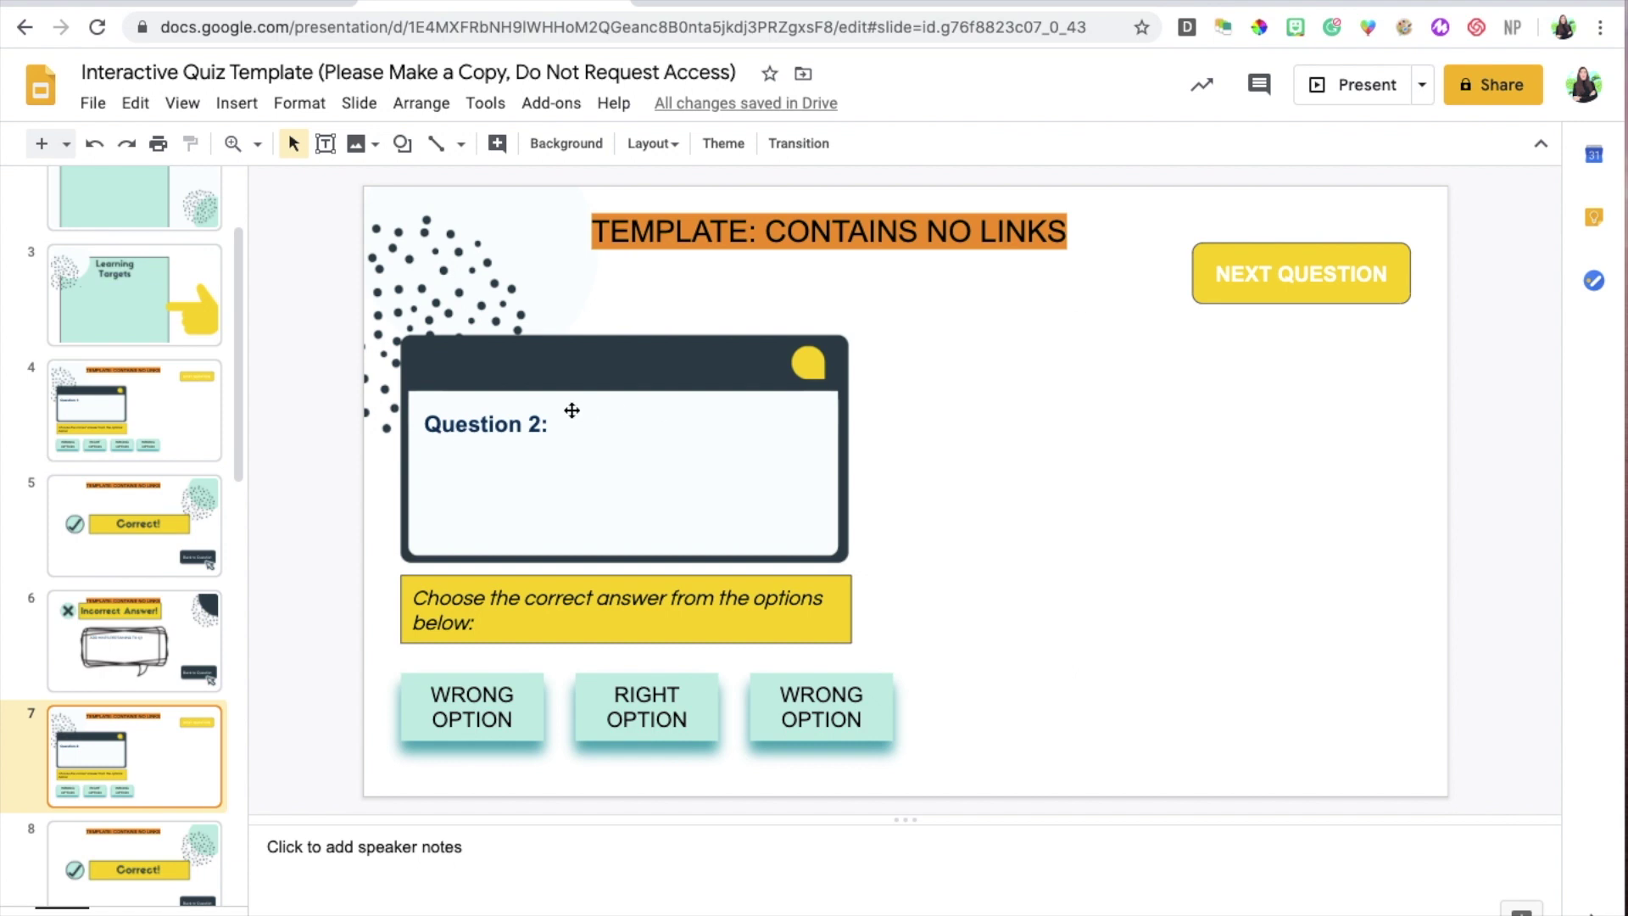
{"action": "left_click", "coordinate": [180, 390]}
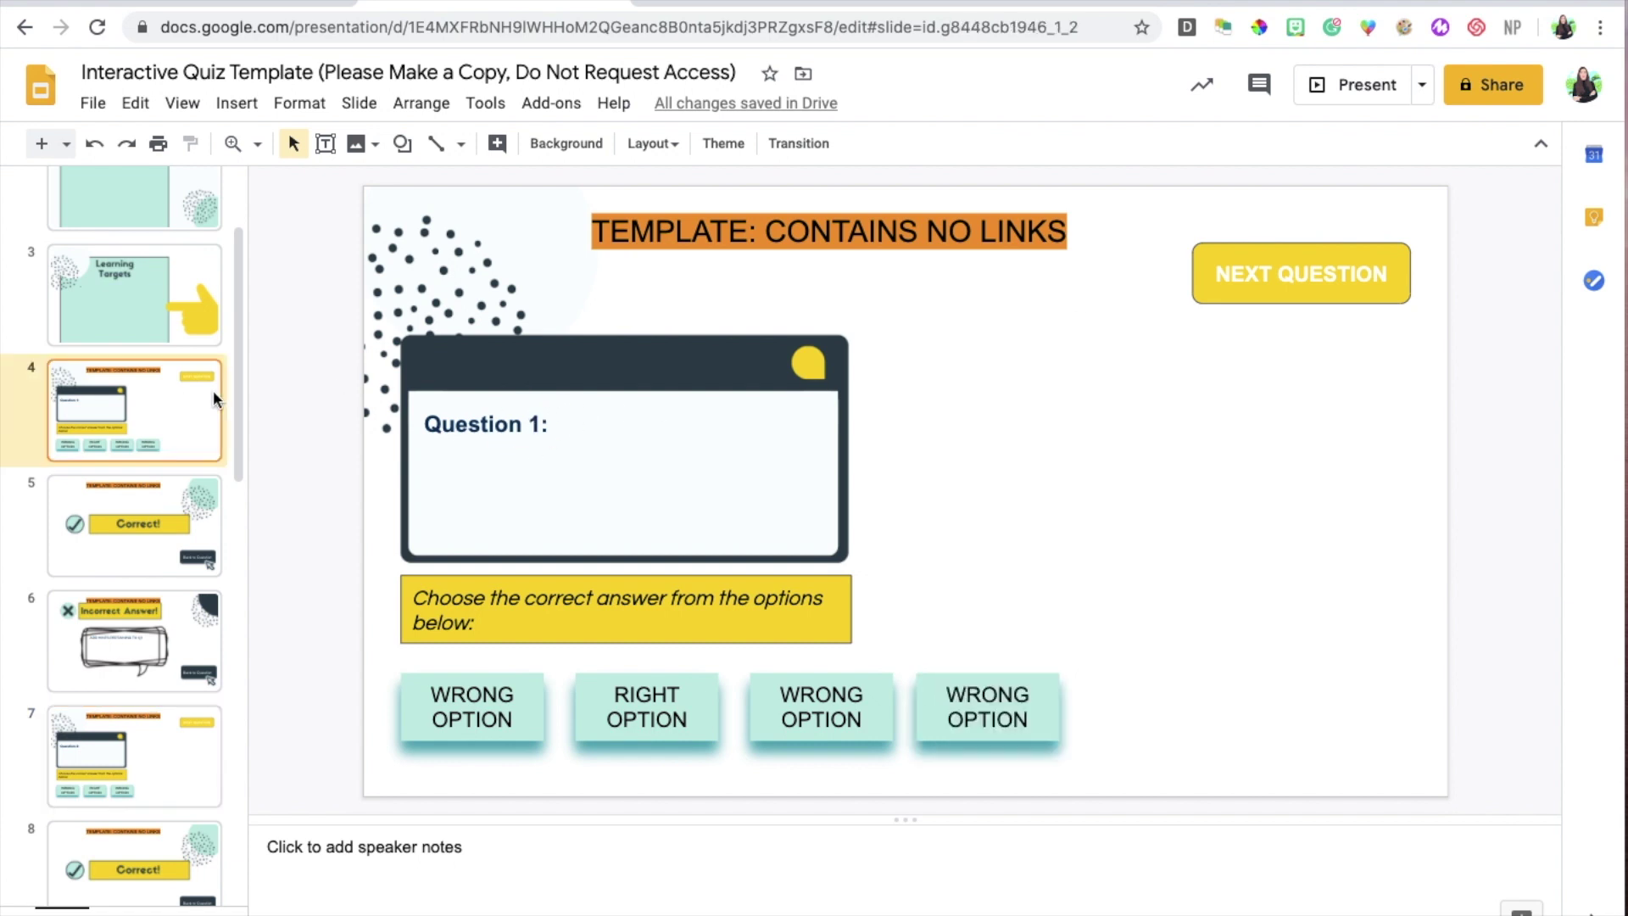
- Begin linking Question 1's NEXT QUESTION button, listing the presentation's slides as targets
{"action": "left_click", "coordinate": [1392, 290]}
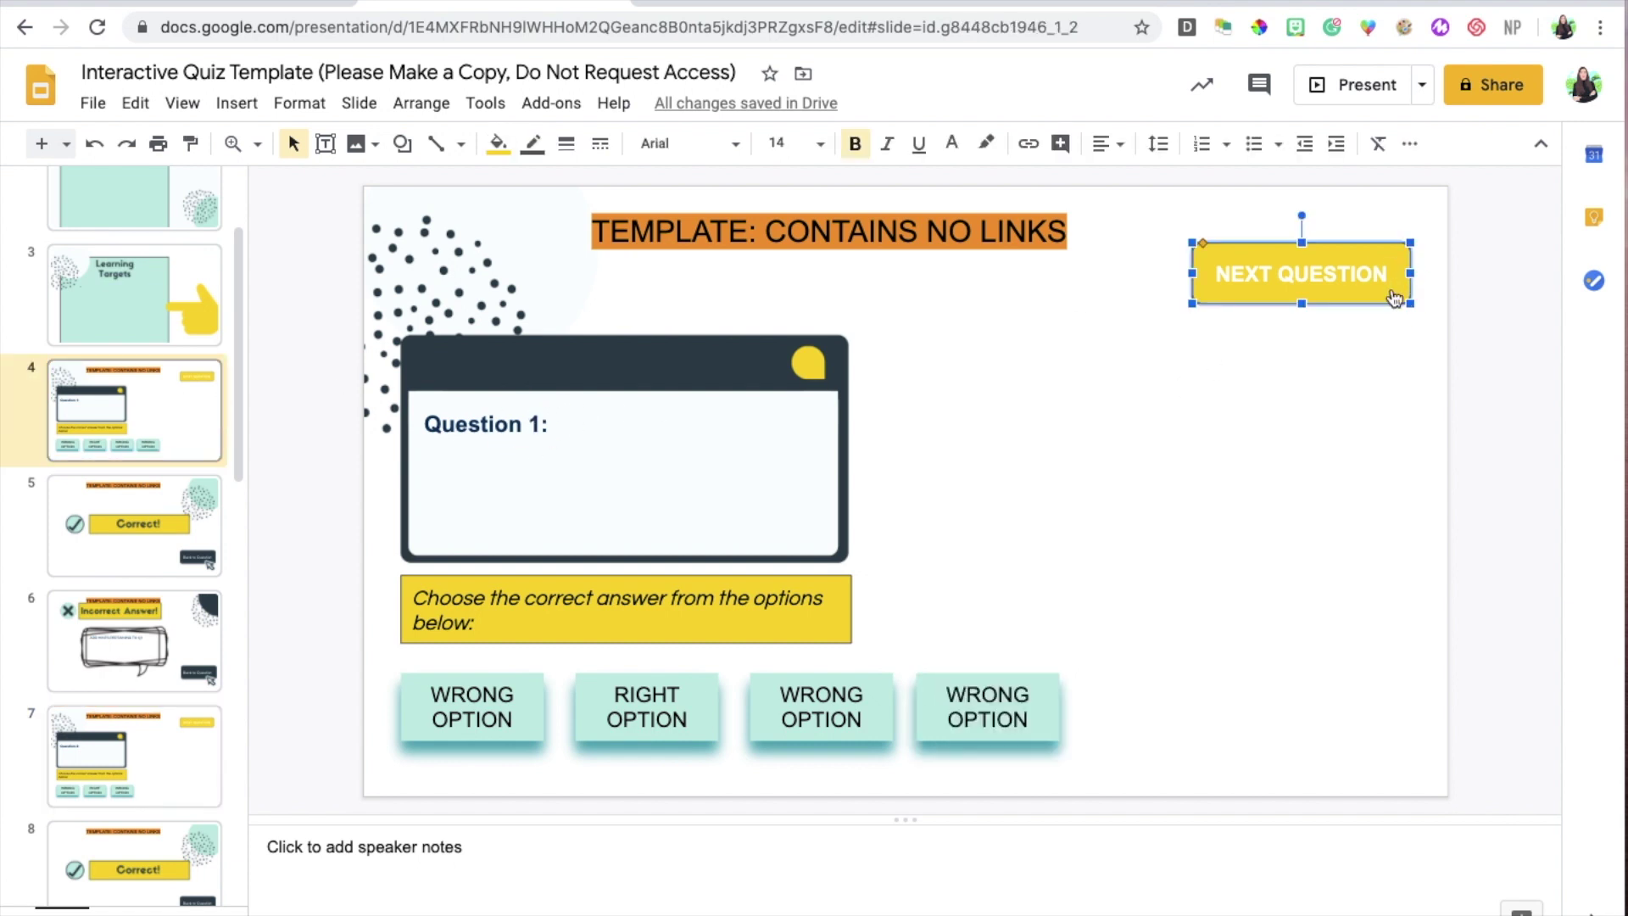
{"action": "right_click", "coordinate": [1393, 297]}
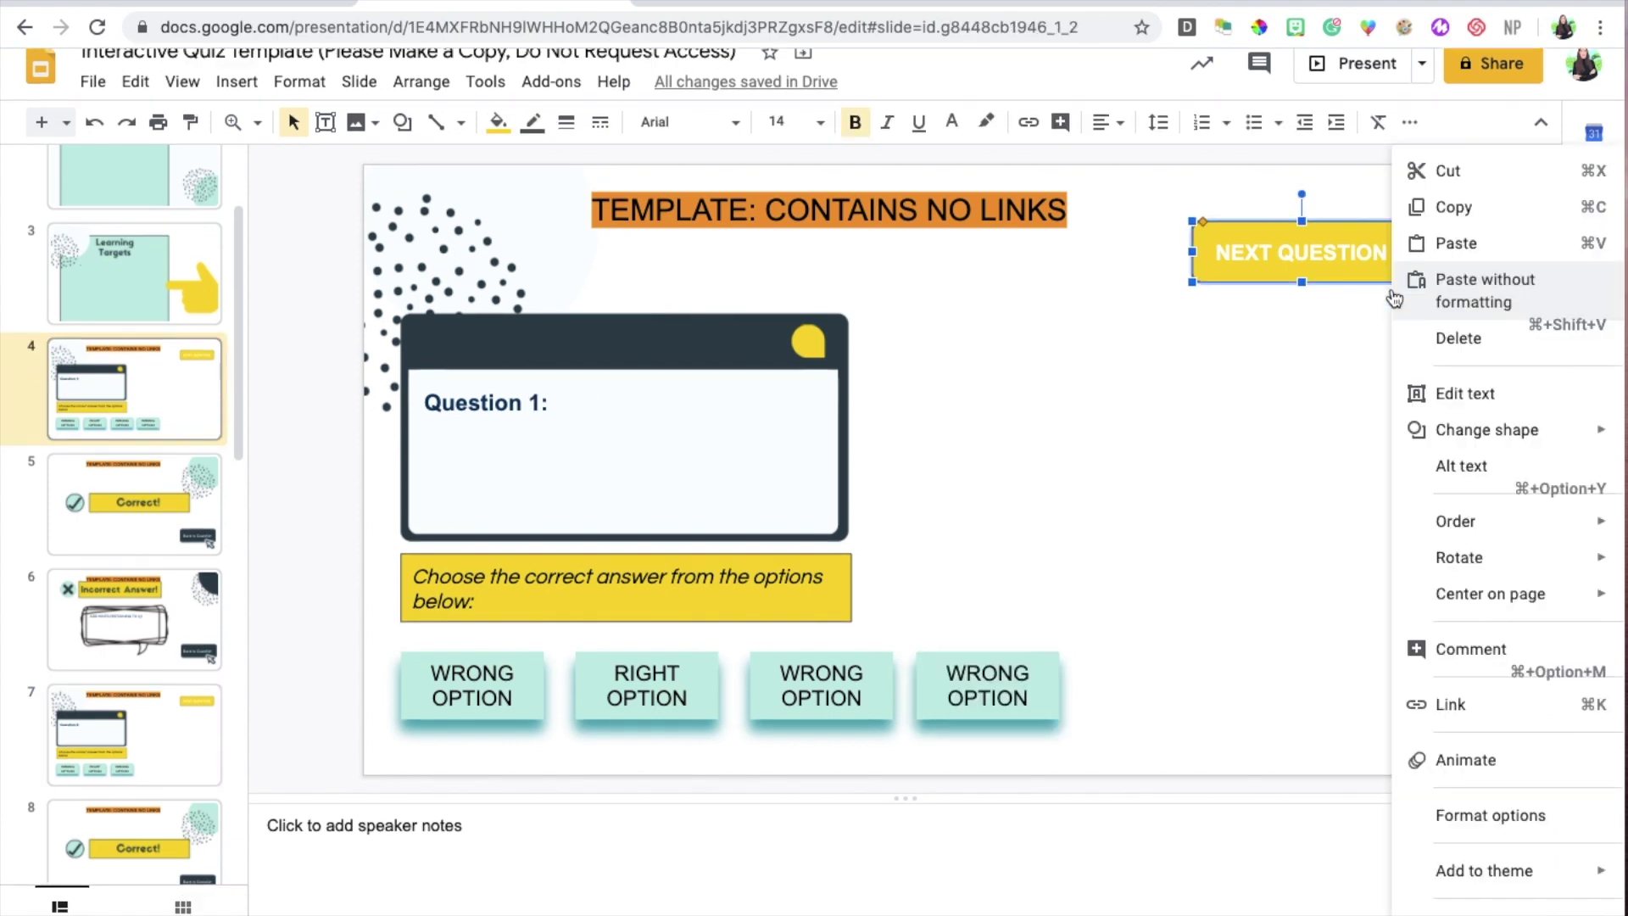
{"action": "left_click", "coordinate": [1451, 705]}
{"action": "left_click", "coordinate": [1151, 404]}
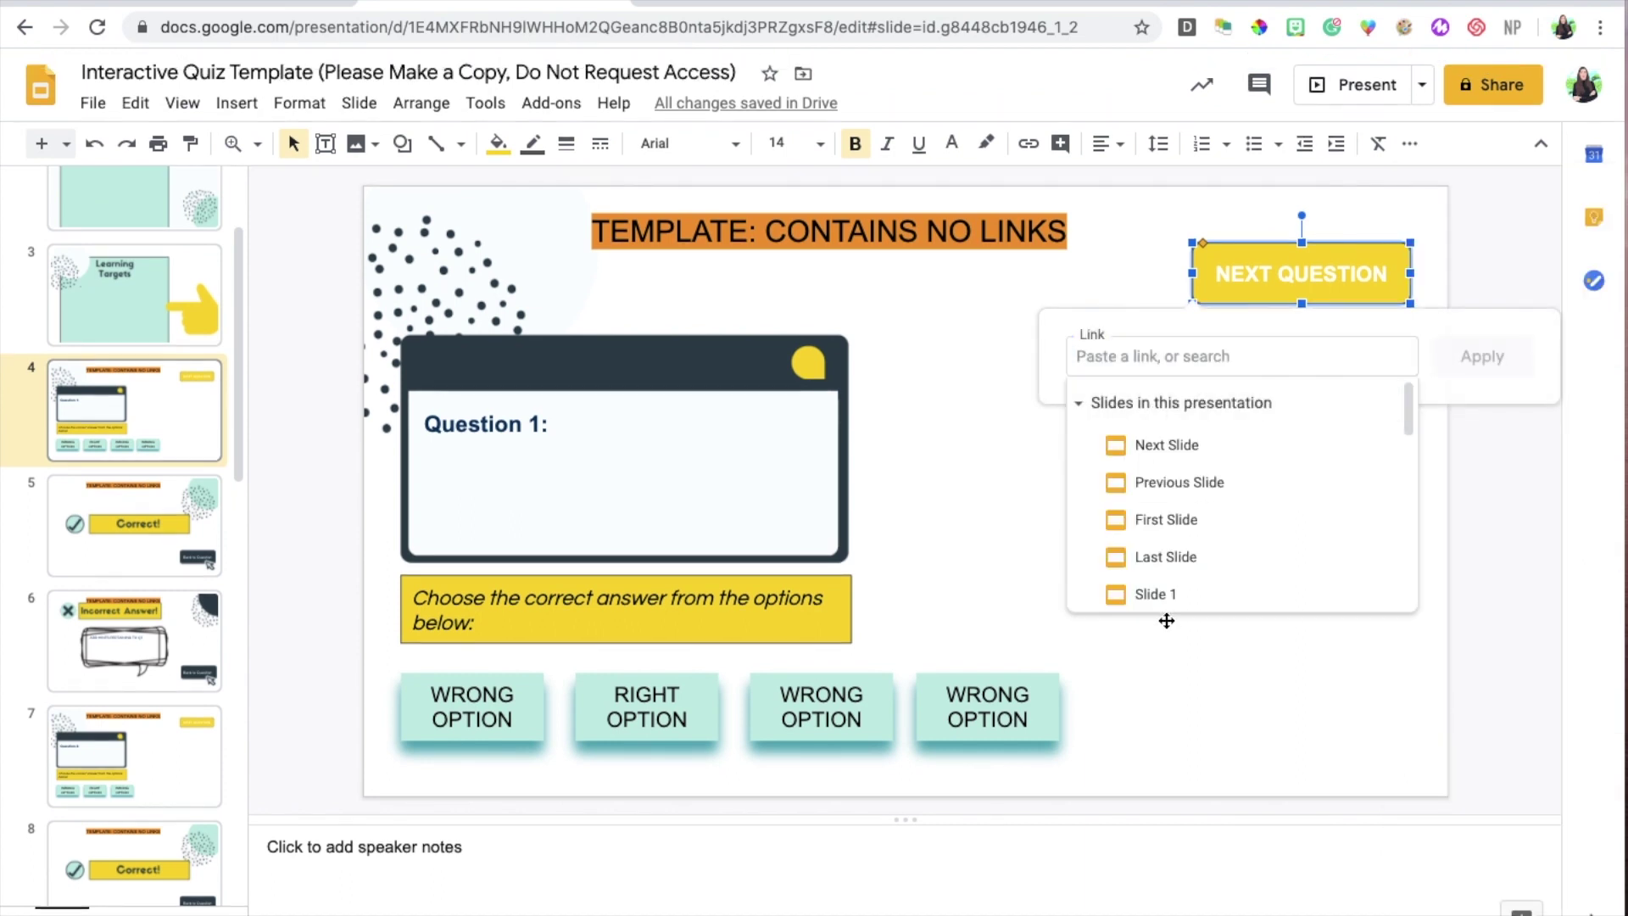
{"action": "scroll", "coordinate": [1175, 526], "scroll_direction": "down", "scroll_amount": 2}
{"action": "scroll", "coordinate": [1199, 577], "scroll_direction": "down", "scroll_amount": 1}
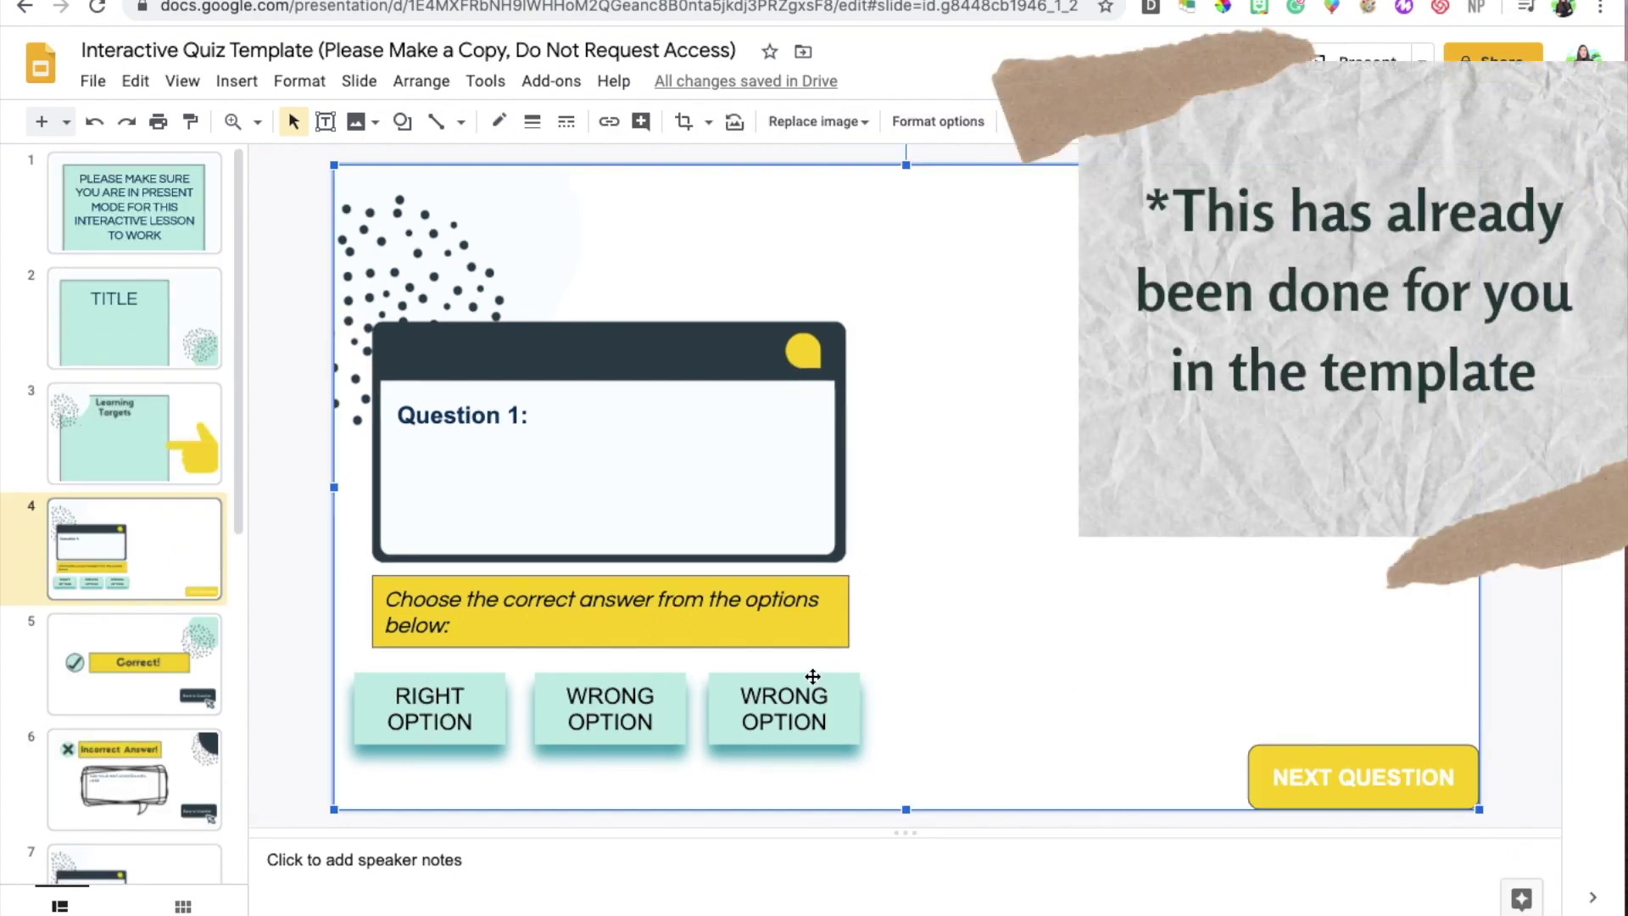
- Drag the answer boxes so a WRONG OPTION is first and RIGHT OPTION sits second, between WRONG OPTIONs
{"action": "left_click_drag", "start_coordinate": [812, 676], "coordinate": [971, 669]}
{"action": "left_click_drag", "start_coordinate": [662, 680], "coordinate": [1090, 748]}
{"action": "left_click_drag", "start_coordinate": [1001, 676], "coordinate": [715, 688]}
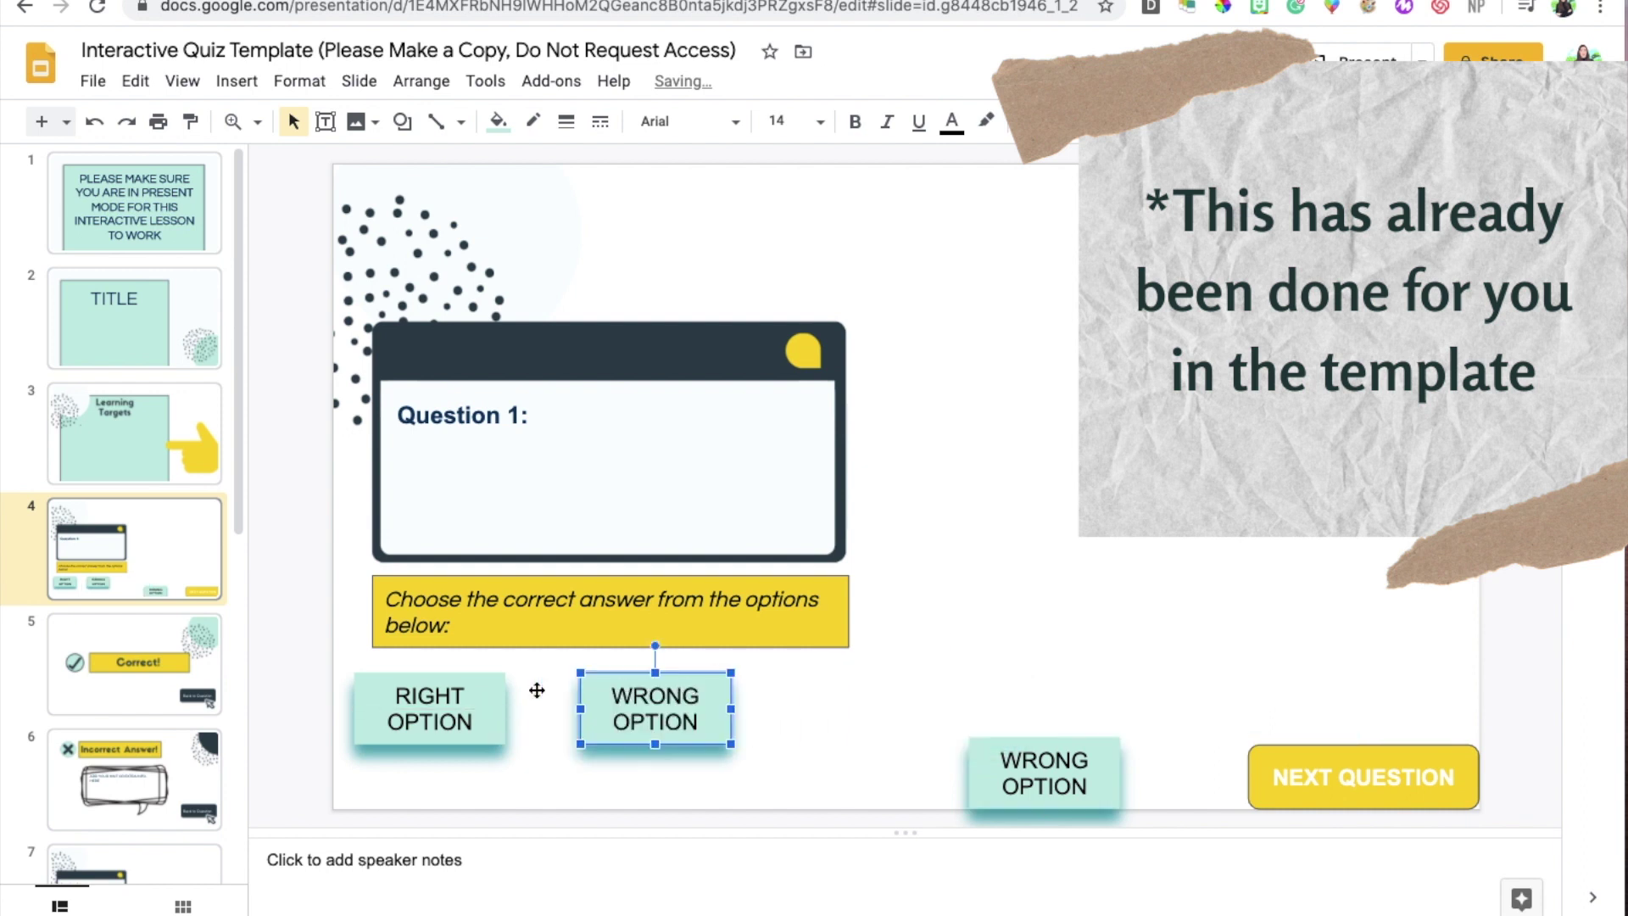
{"action": "left_click_drag", "start_coordinate": [514, 685], "coordinate": [886, 684]}
{"action": "left_click_drag", "start_coordinate": [720, 684], "coordinate": [509, 687]}
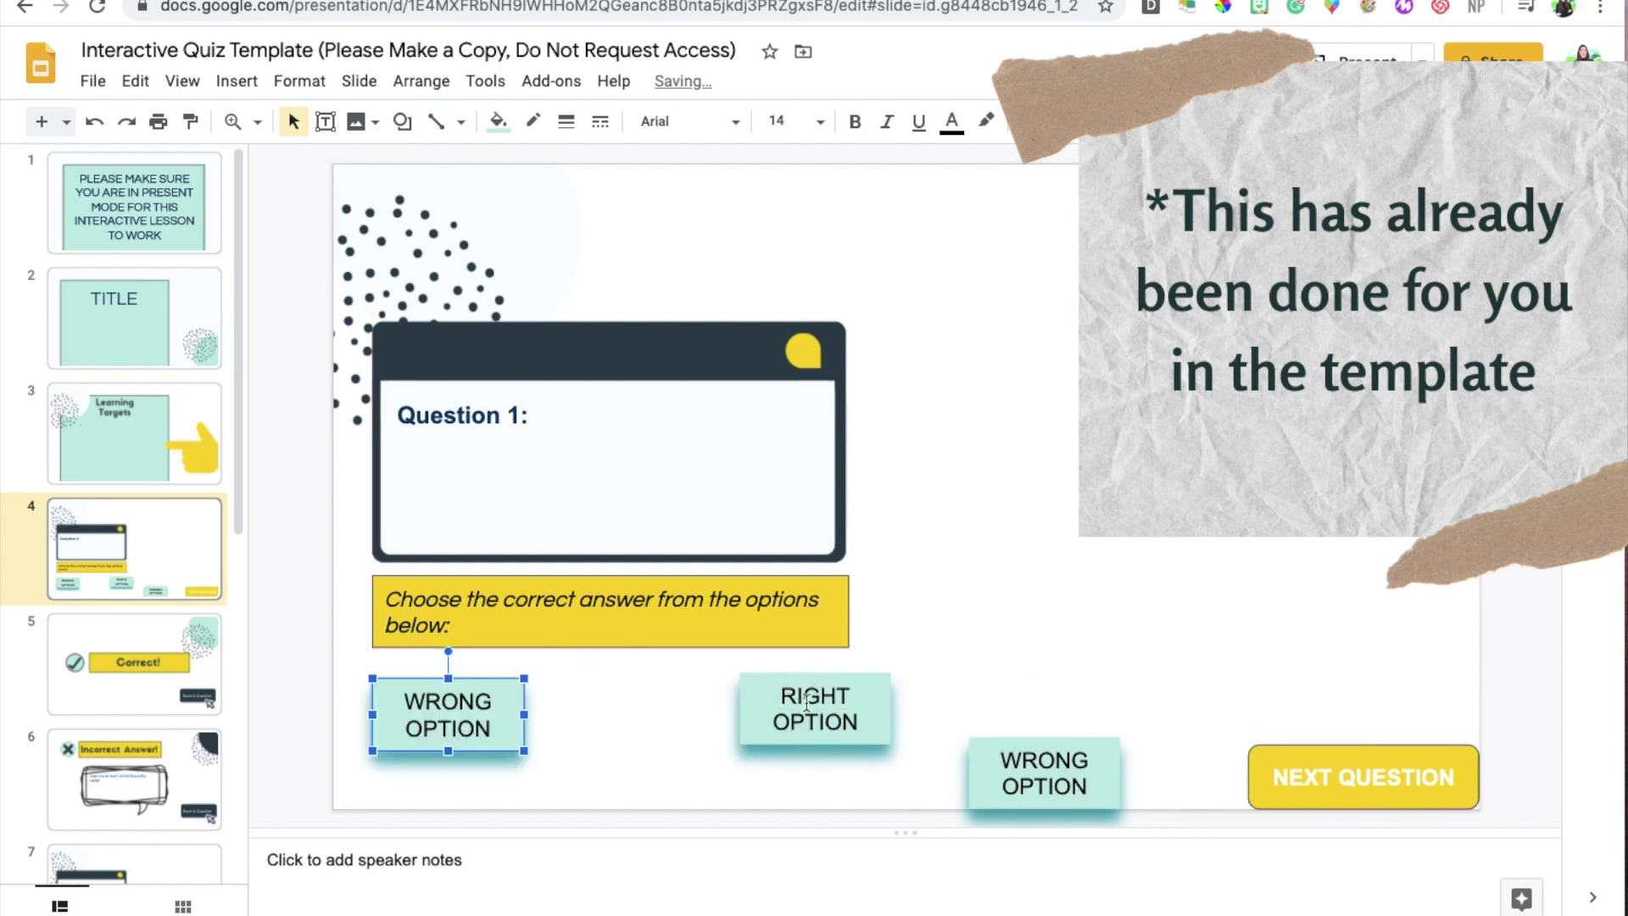
{"action": "left_click", "coordinate": [837, 690]}
{"action": "left_click_drag", "start_coordinate": [836, 673], "coordinate": [647, 689]}
{"action": "left_click_drag", "start_coordinate": [1022, 736], "coordinate": [779, 689]}
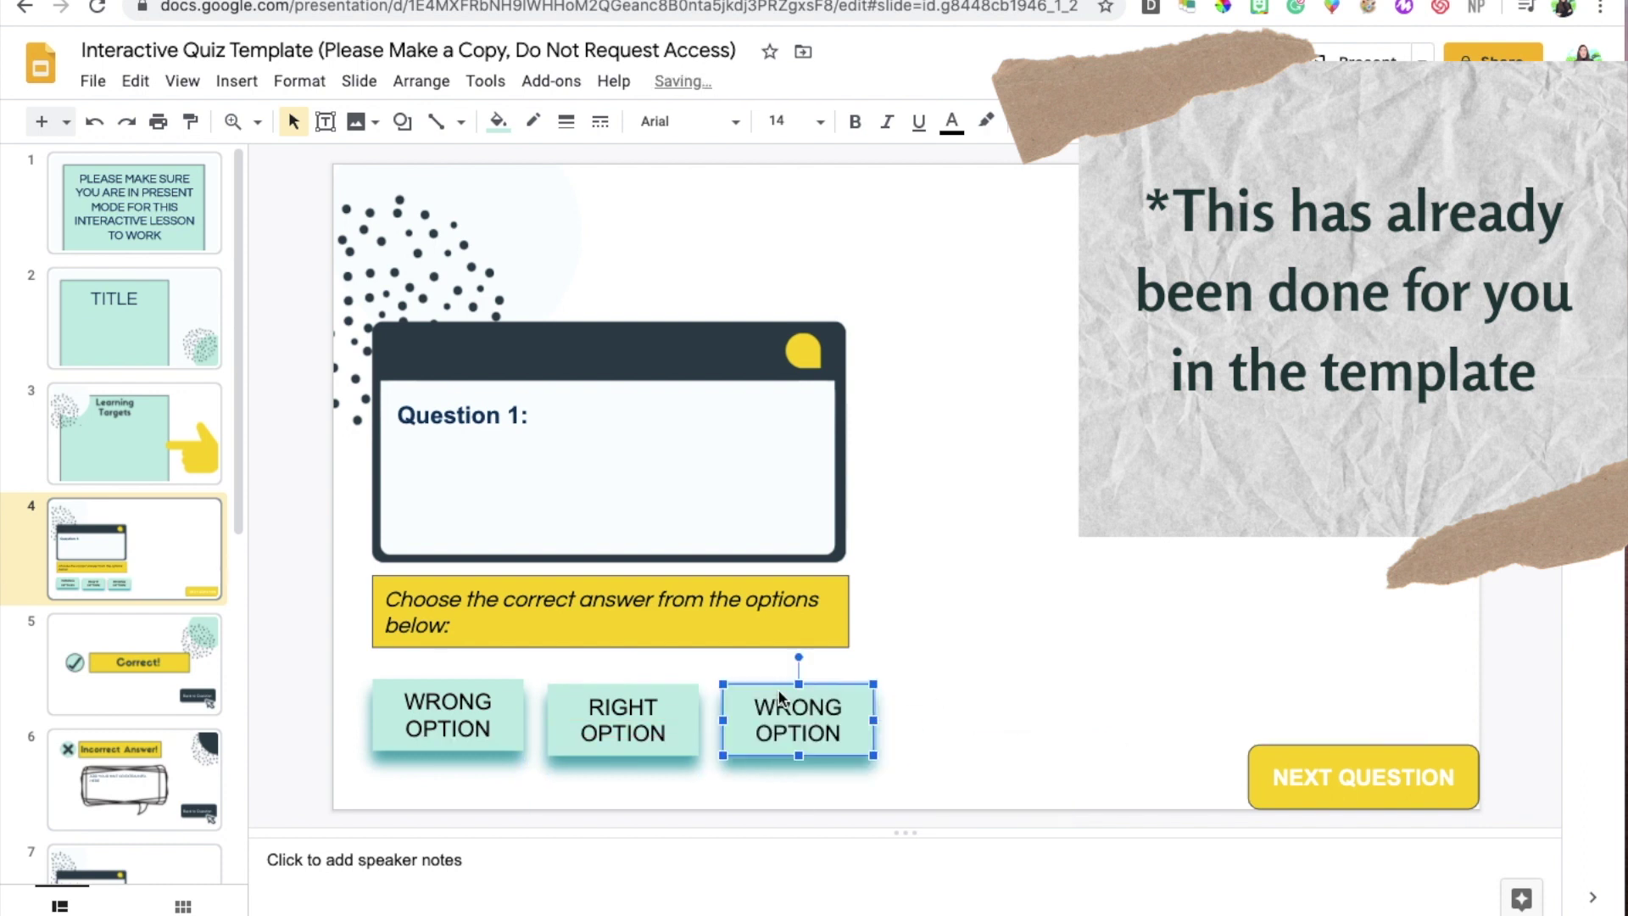
{"action": "left_click", "coordinate": [698, 727]}
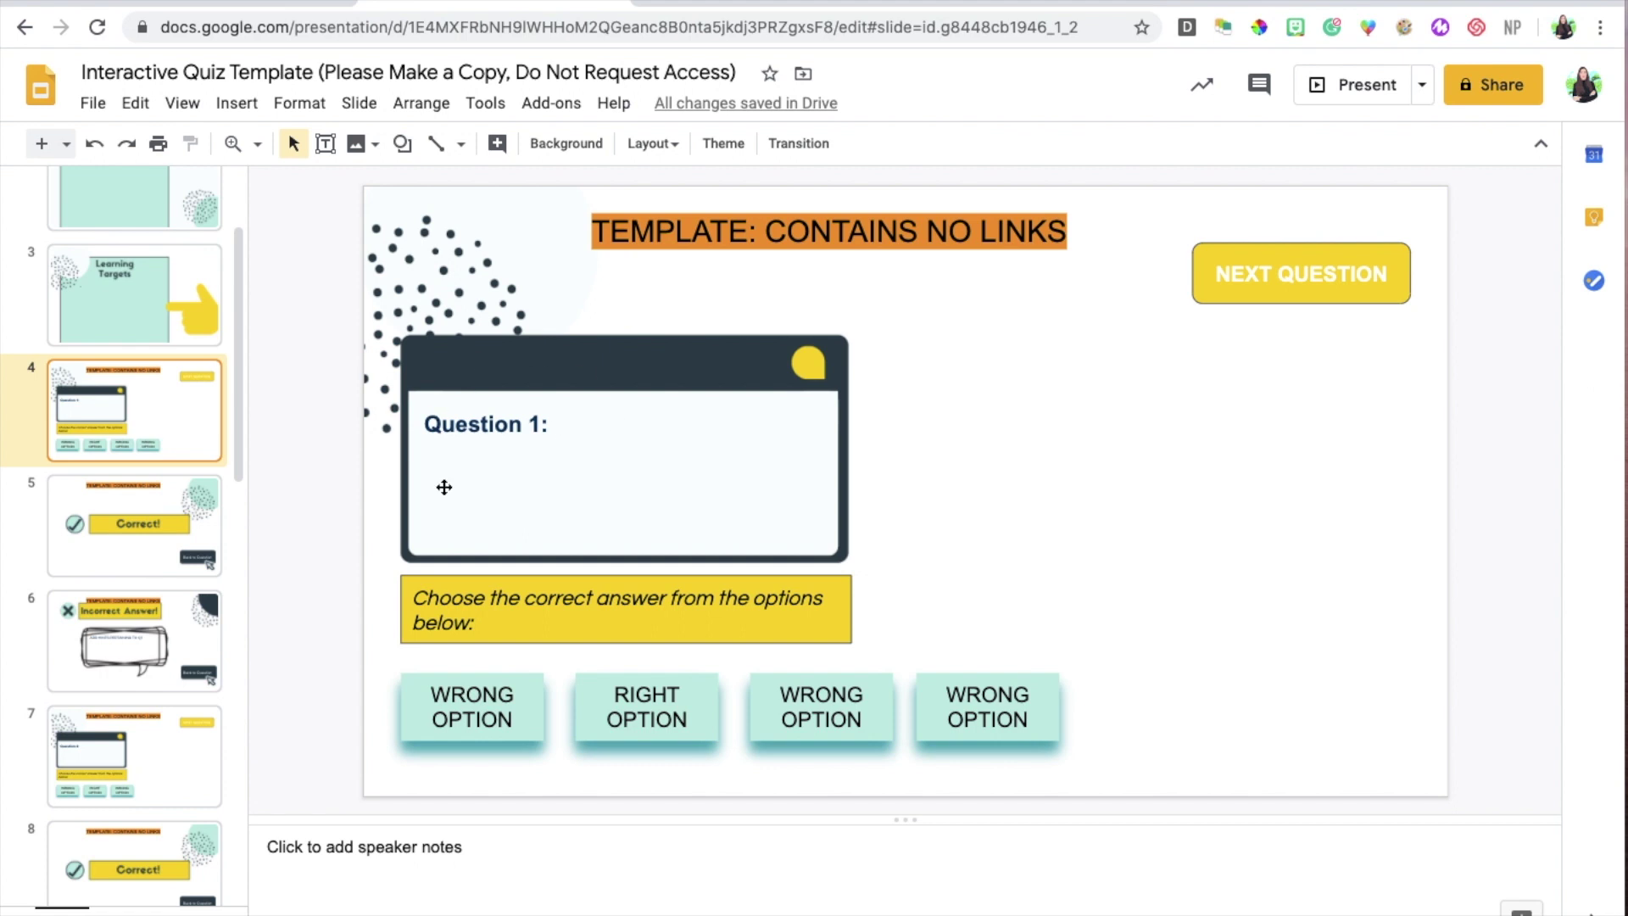
- Go to slide 5, the Correct! slide, and select its Back to Question button
{"action": "left_click", "coordinate": [141, 506]}
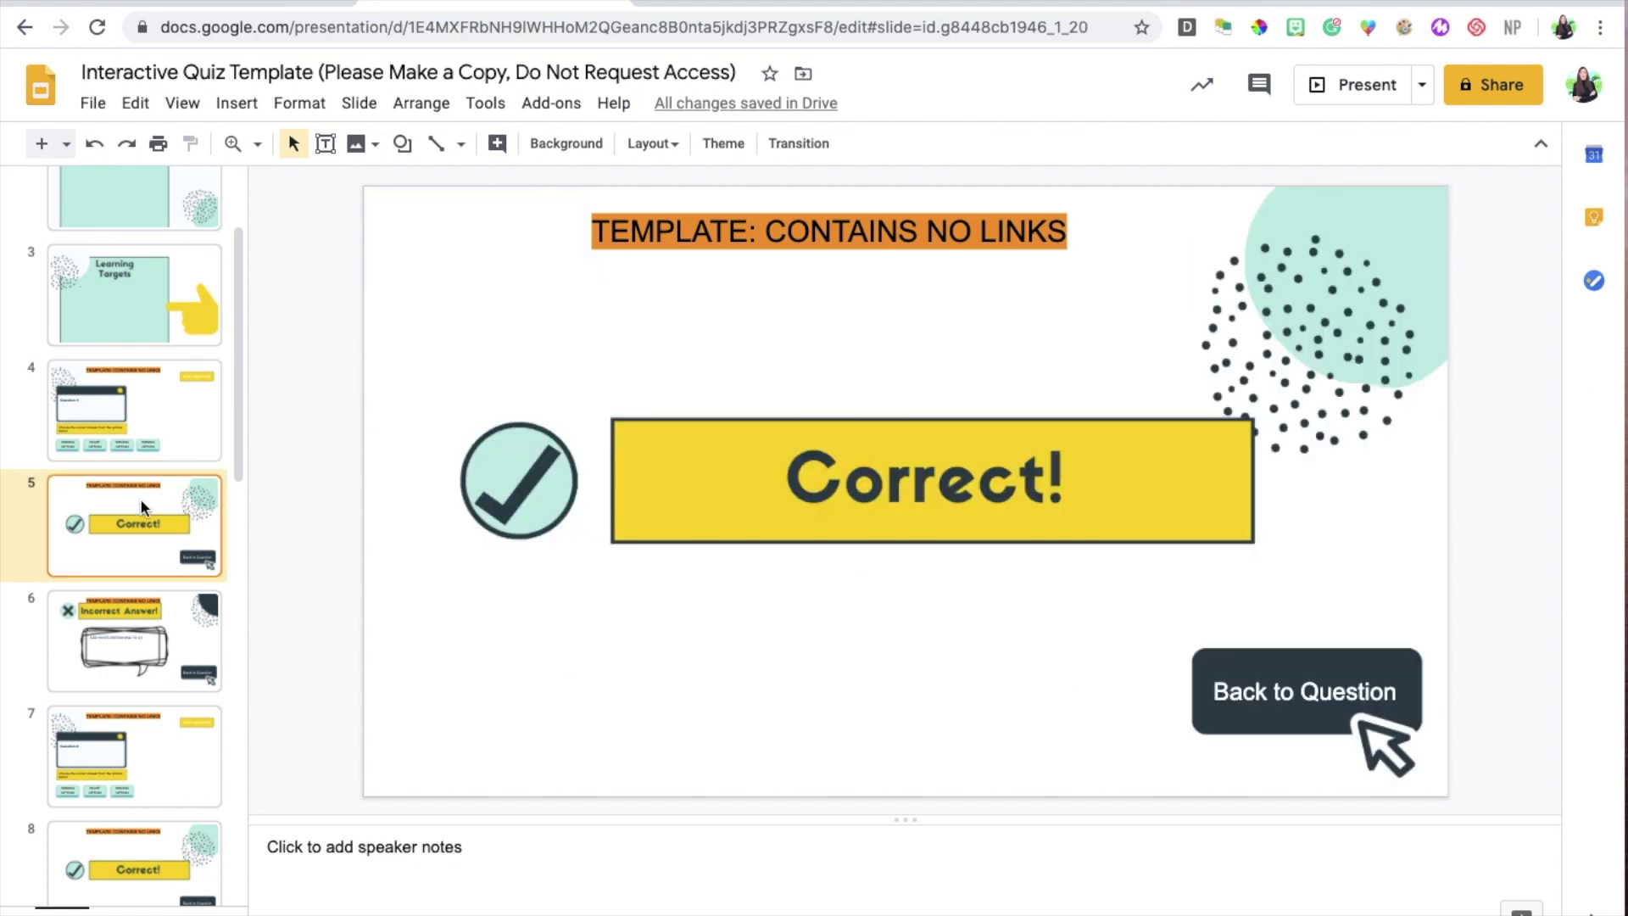
{"action": "left_click", "coordinate": [1324, 651]}
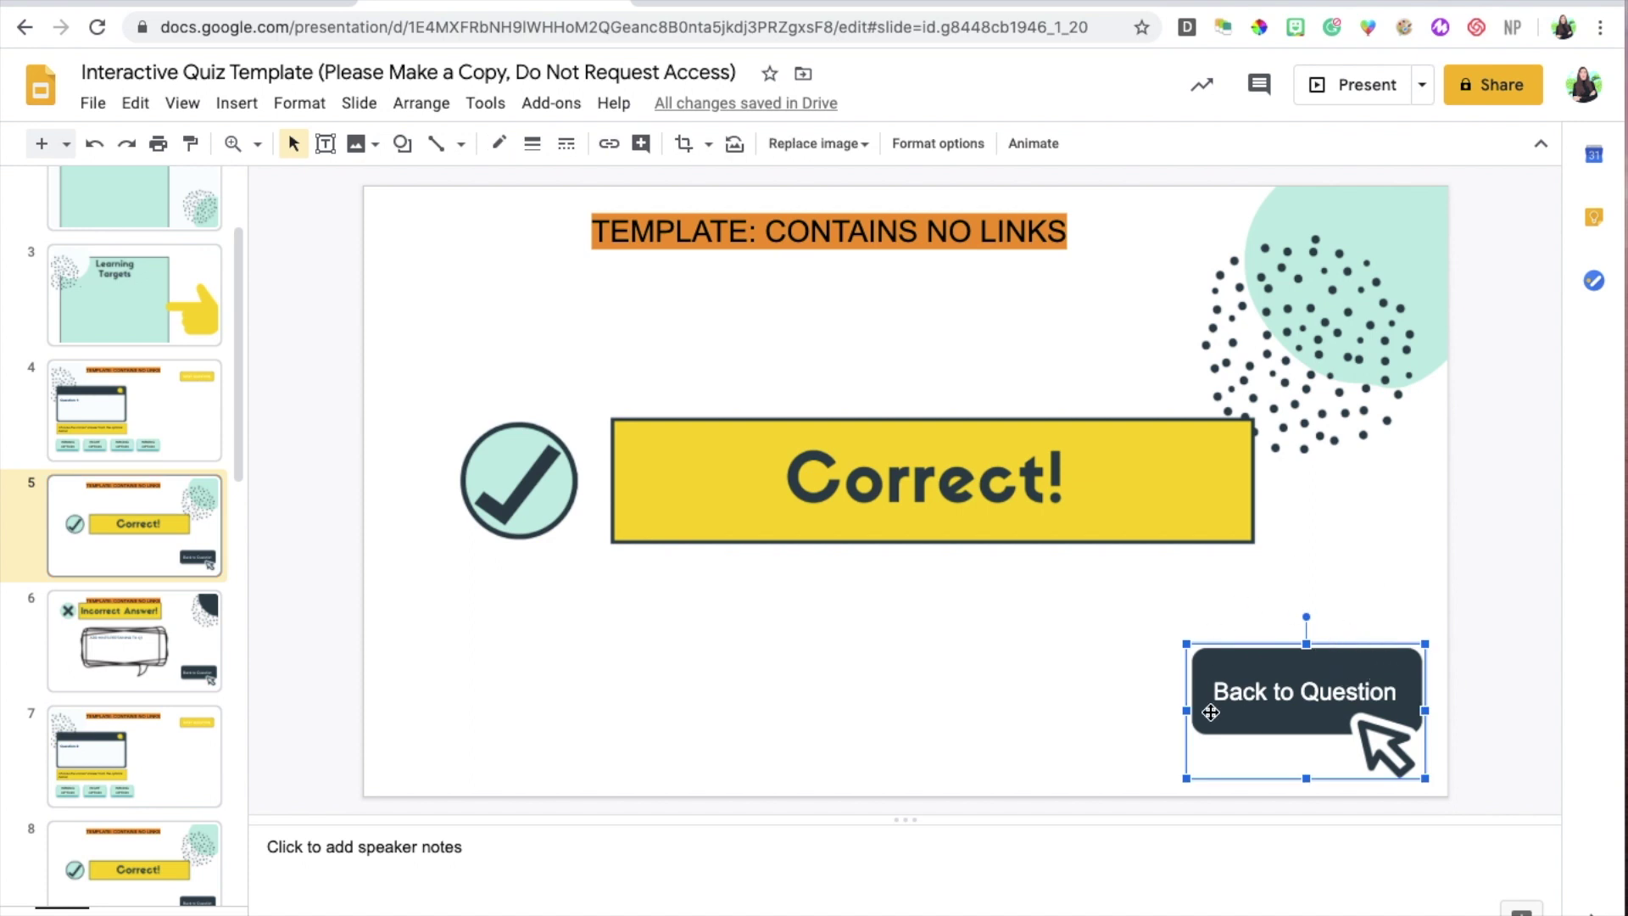
{"action": "left_click", "coordinate": [134, 379]}
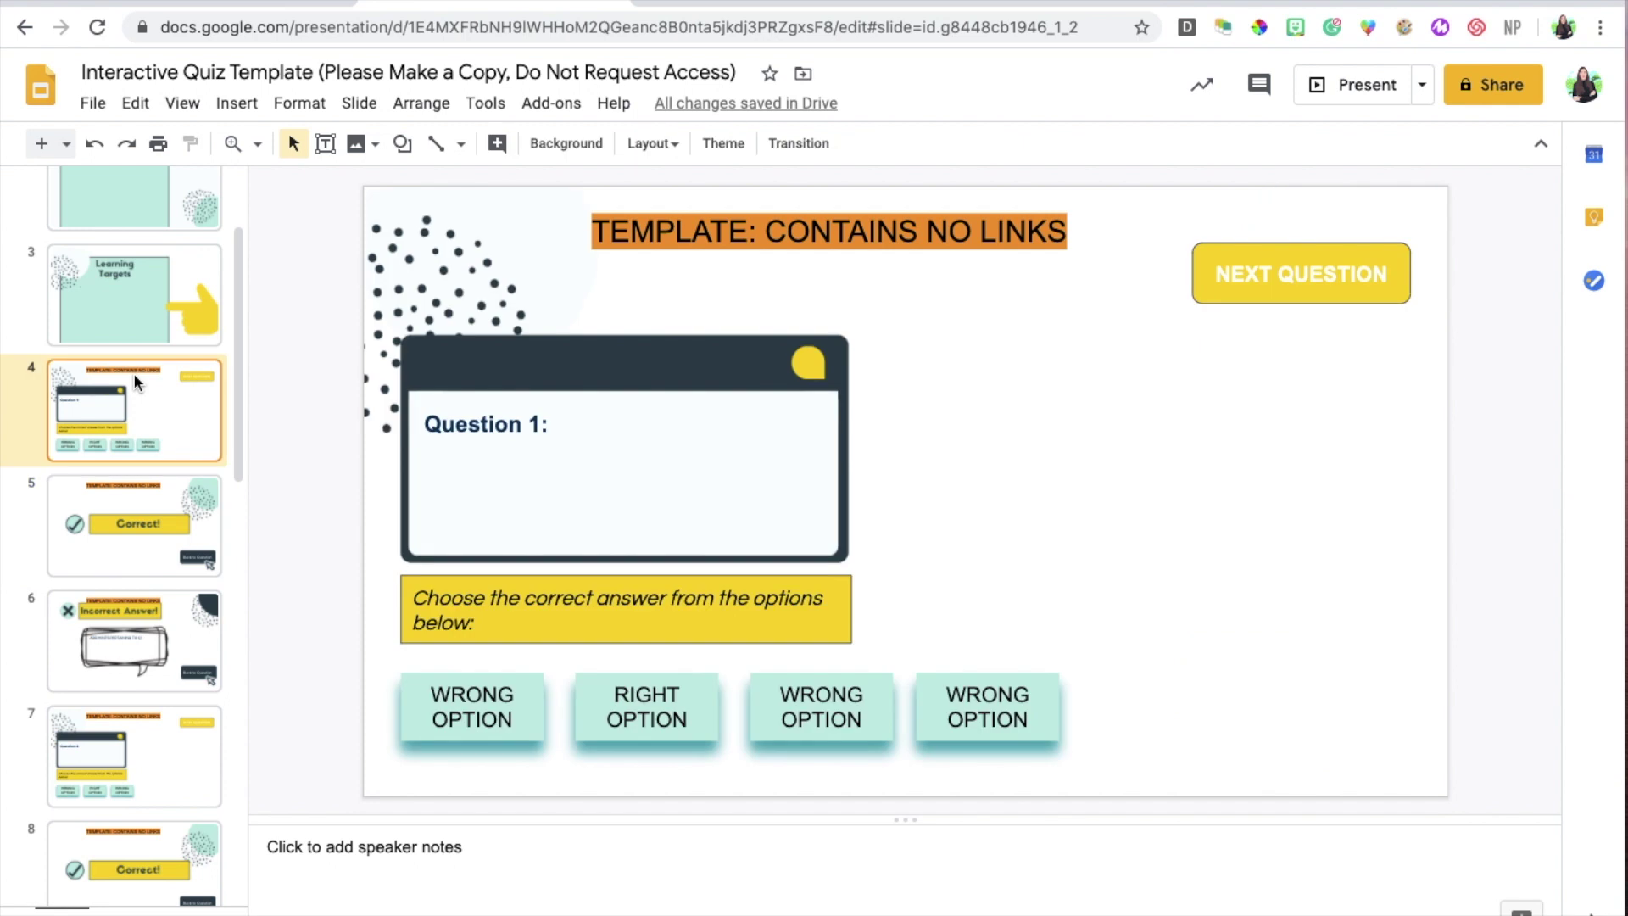
{"action": "left_click", "coordinate": [154, 507]}
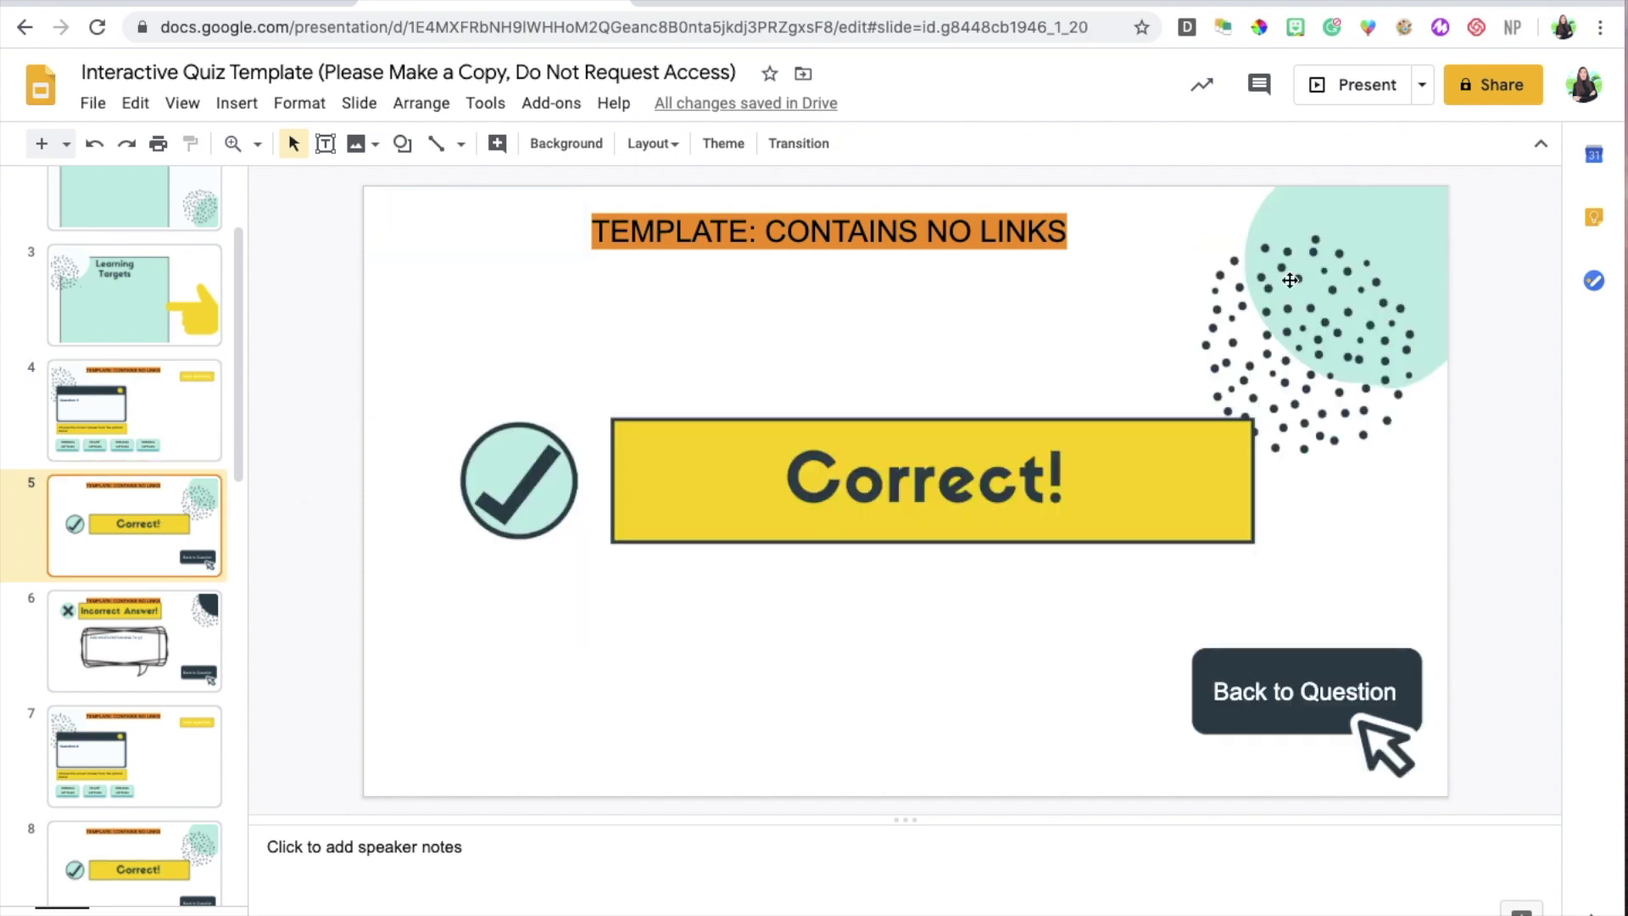
{"action": "left_click", "coordinate": [149, 612]}
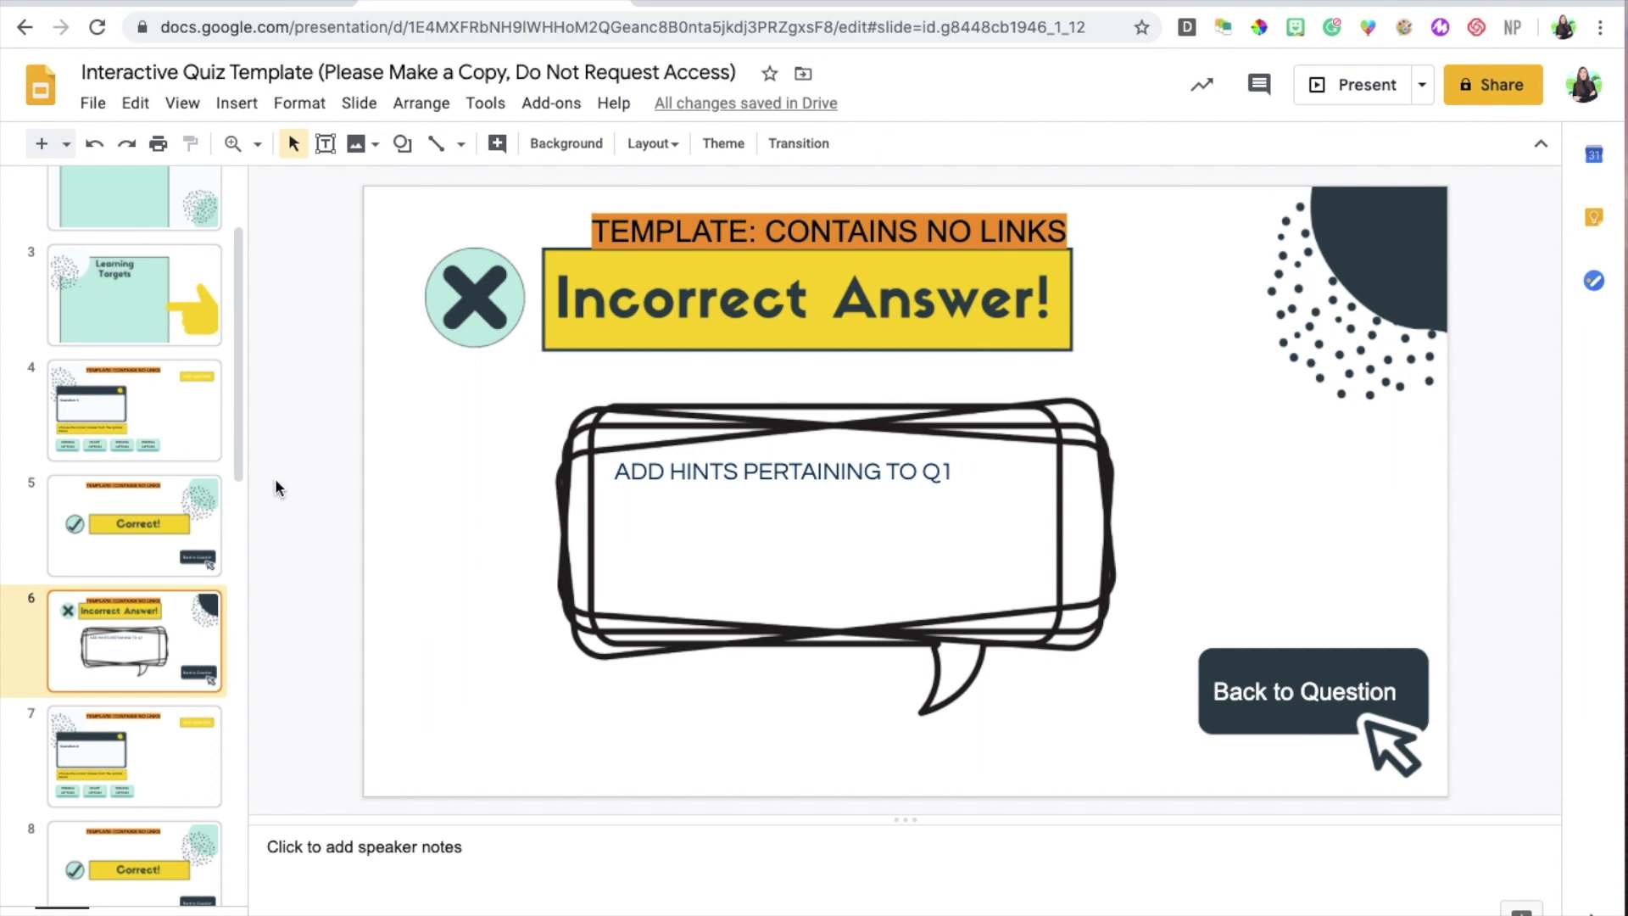
{"action": "left_click", "coordinate": [184, 528]}
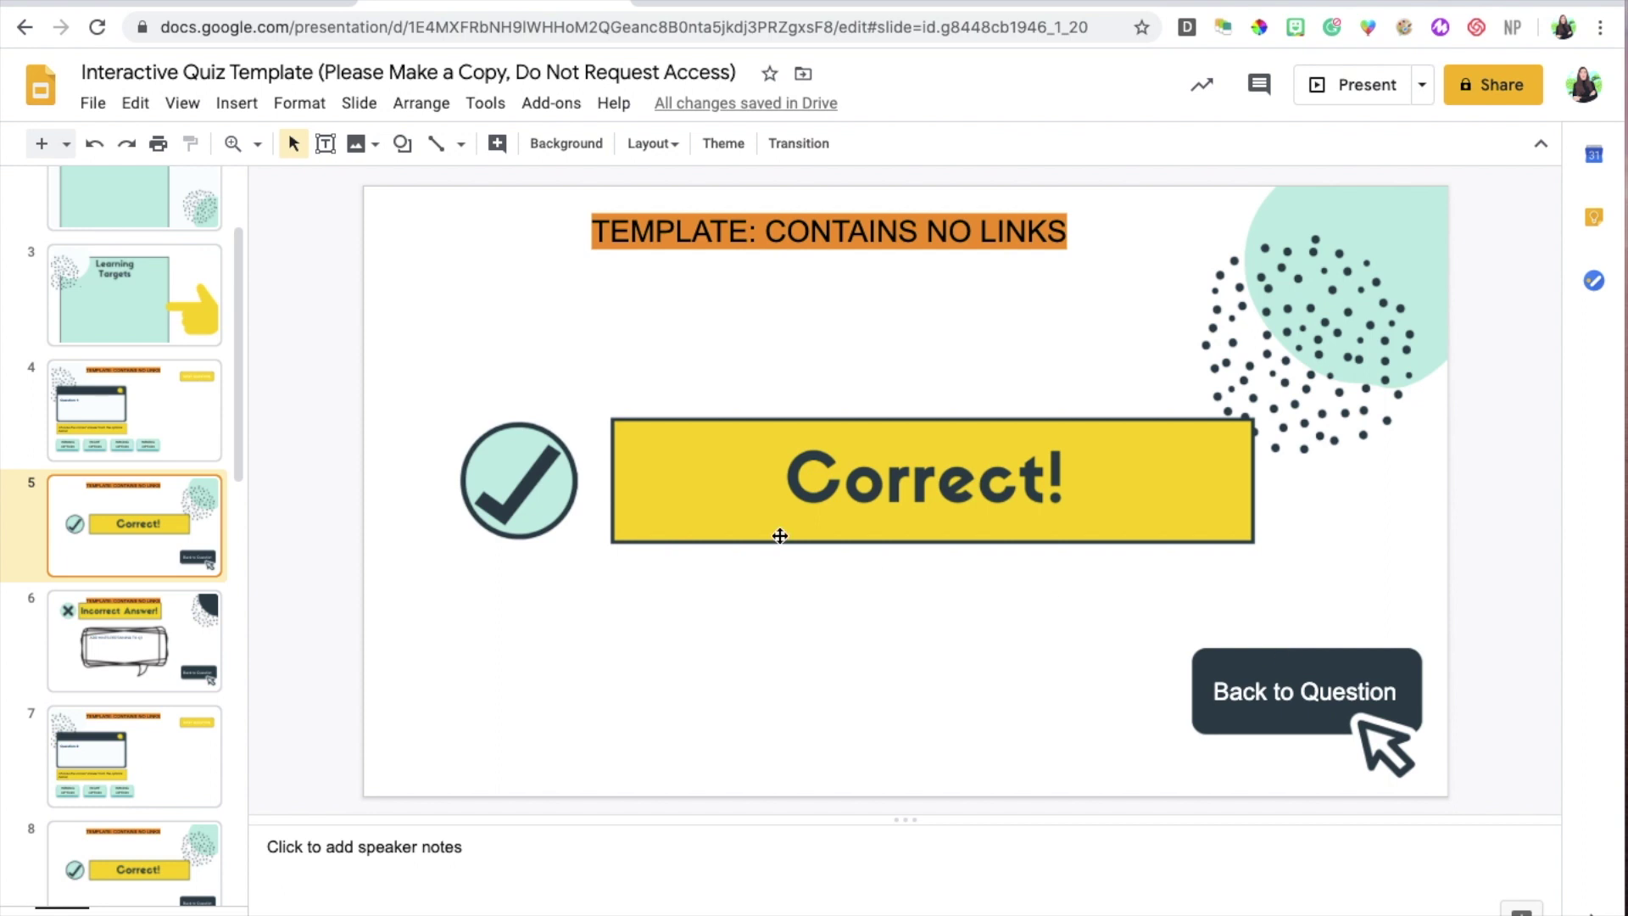
{"action": "left_click", "coordinate": [112, 414]}
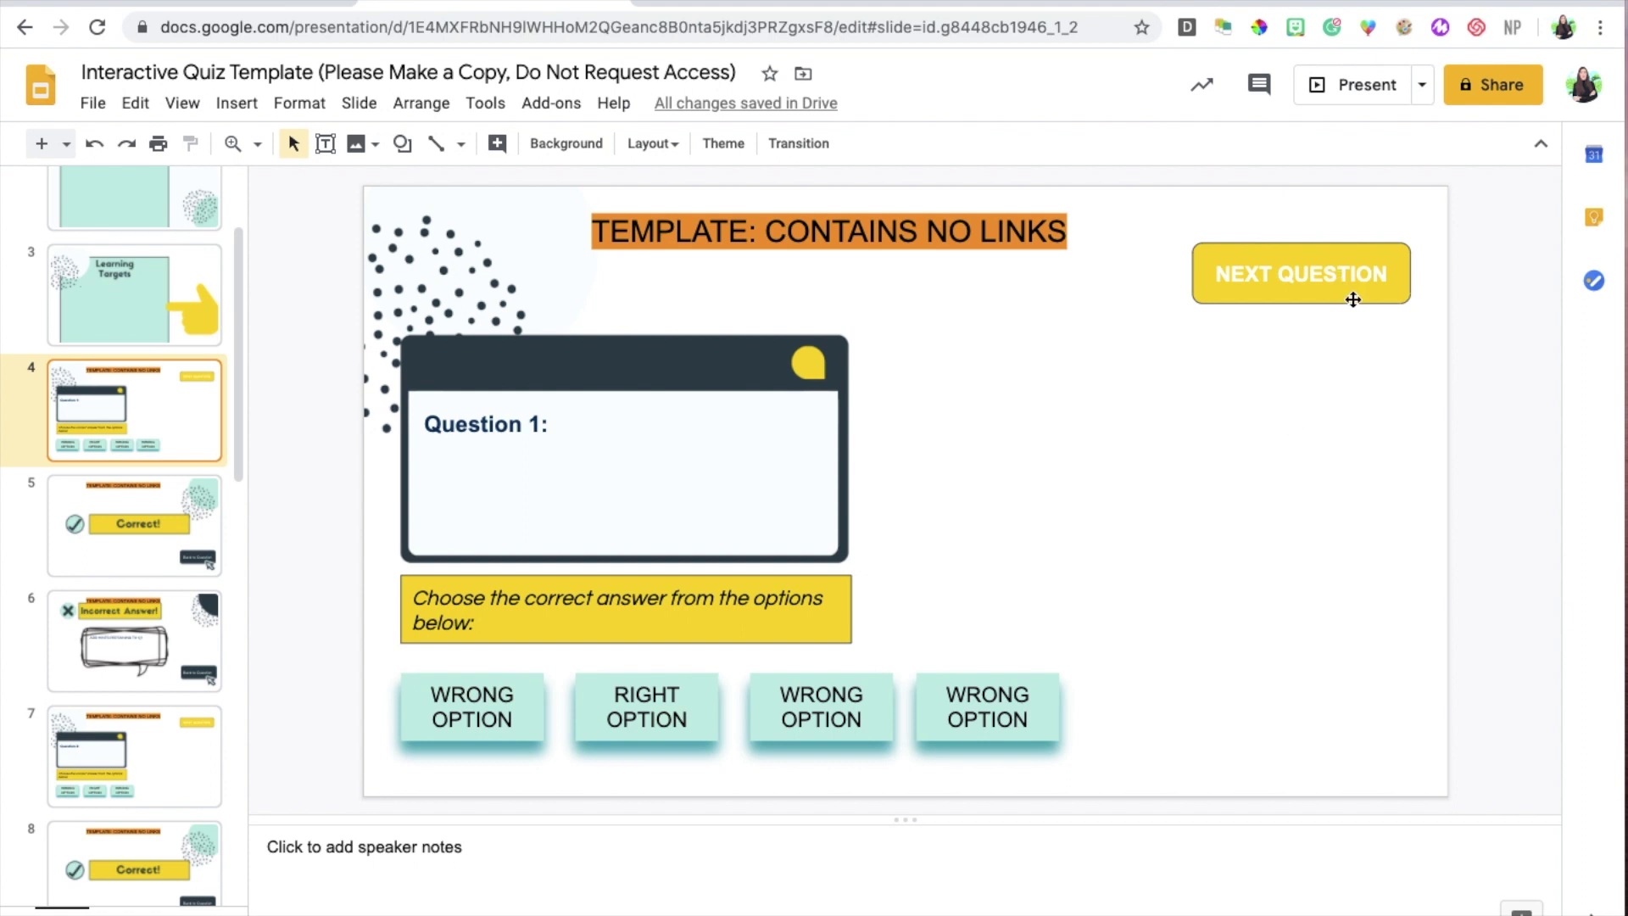
{"action": "left_click", "coordinate": [136, 622]}
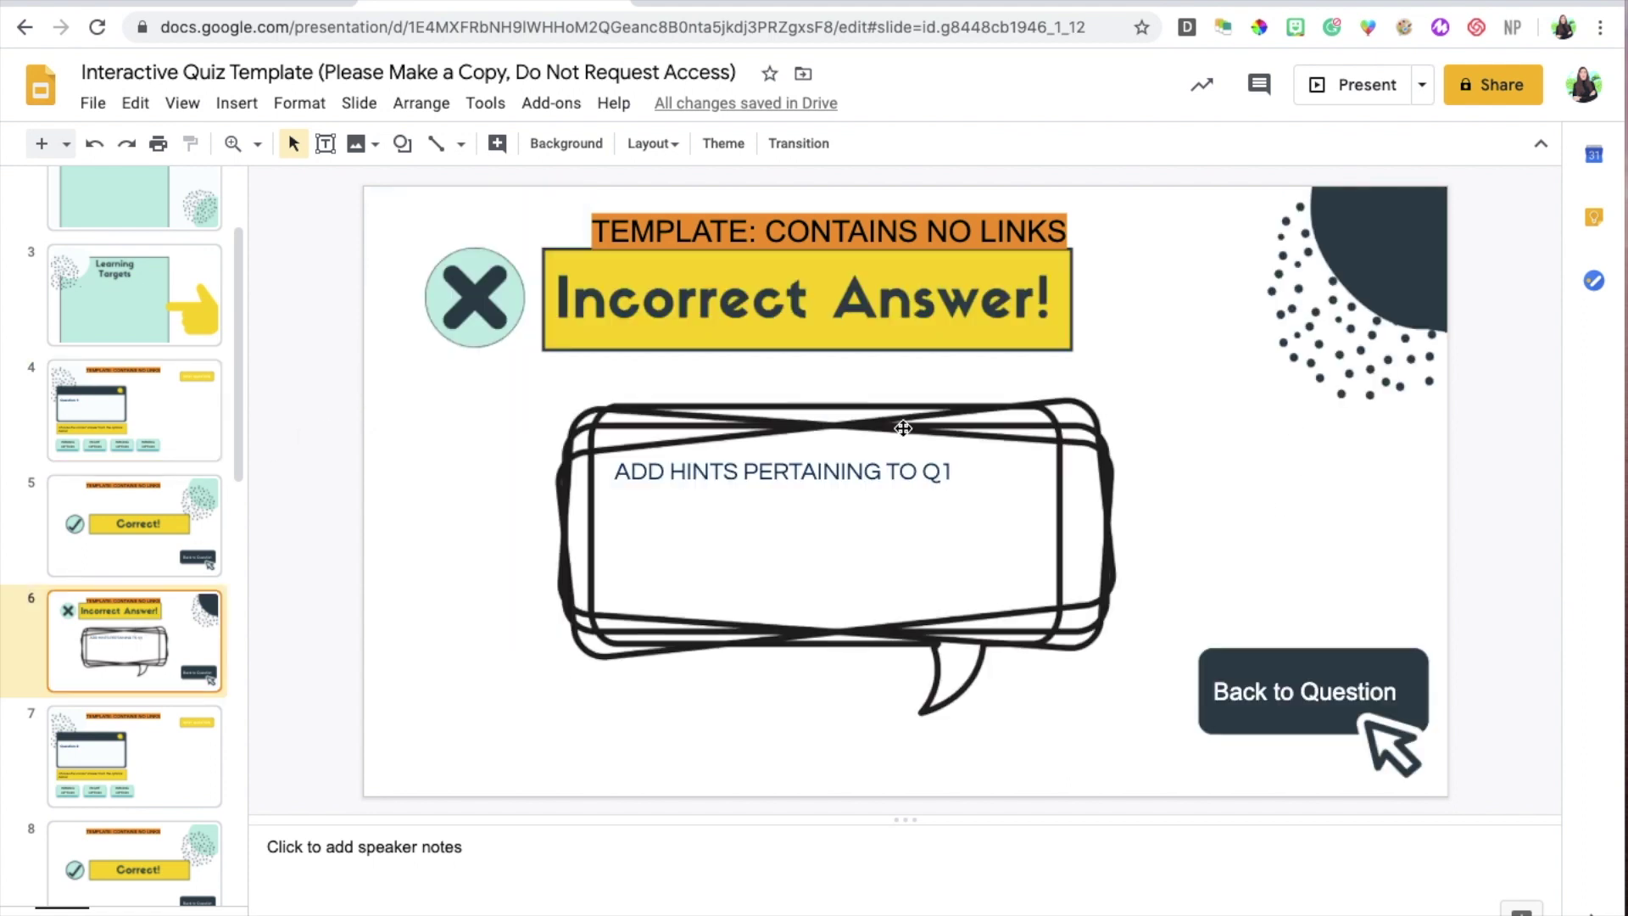
{"action": "left_click", "coordinate": [148, 419]}
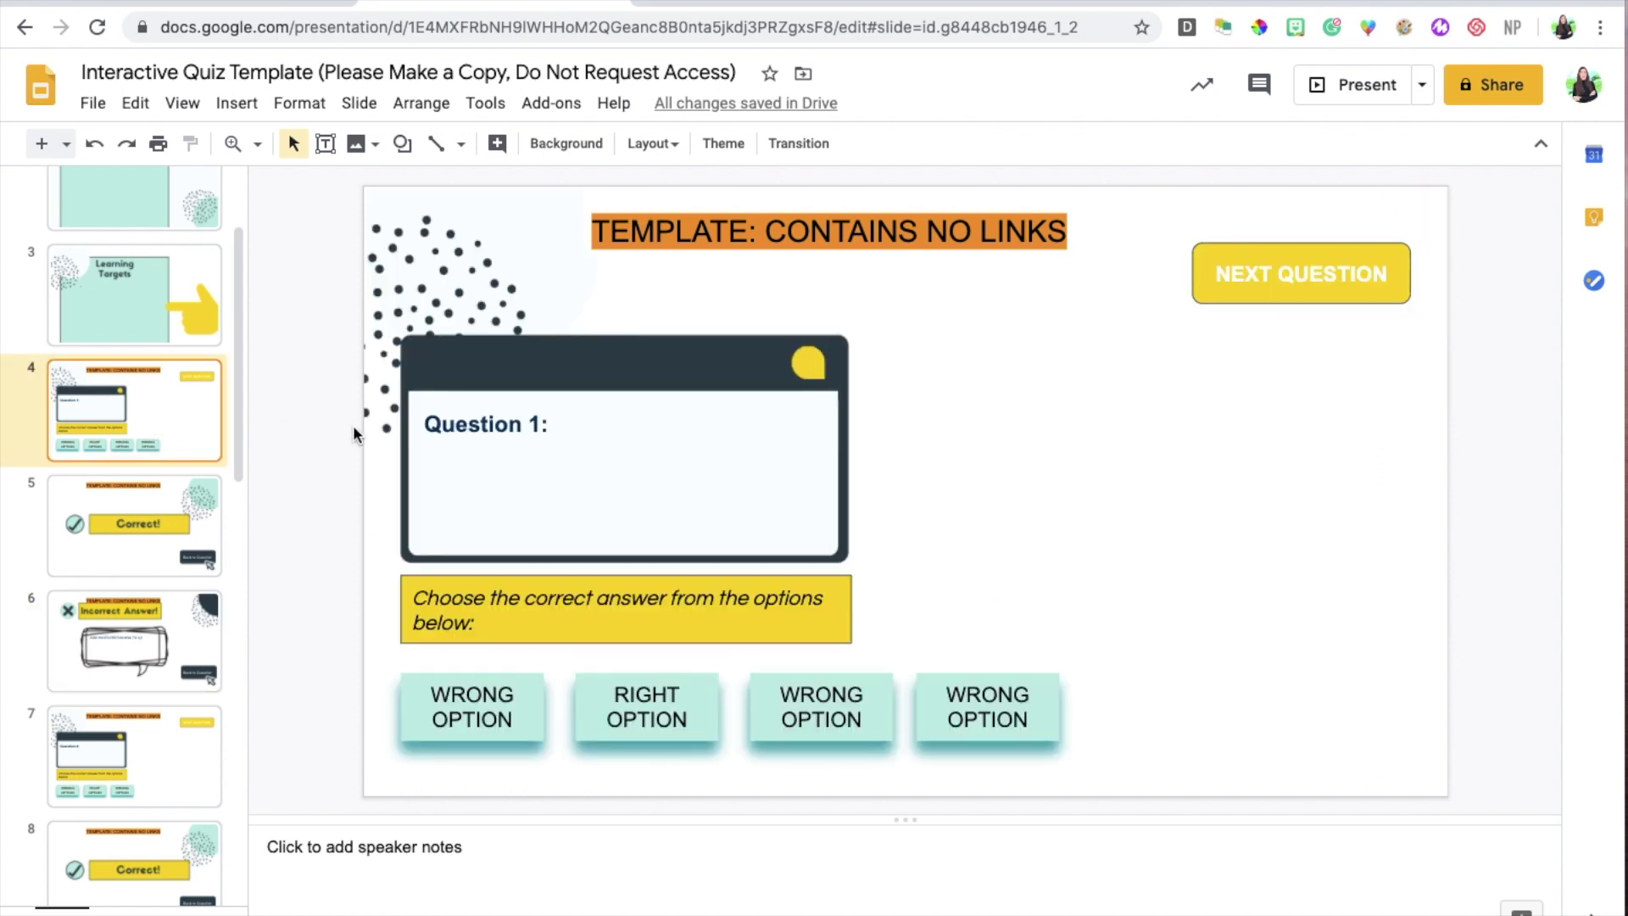
{"action": "left_click", "coordinate": [100, 510]}
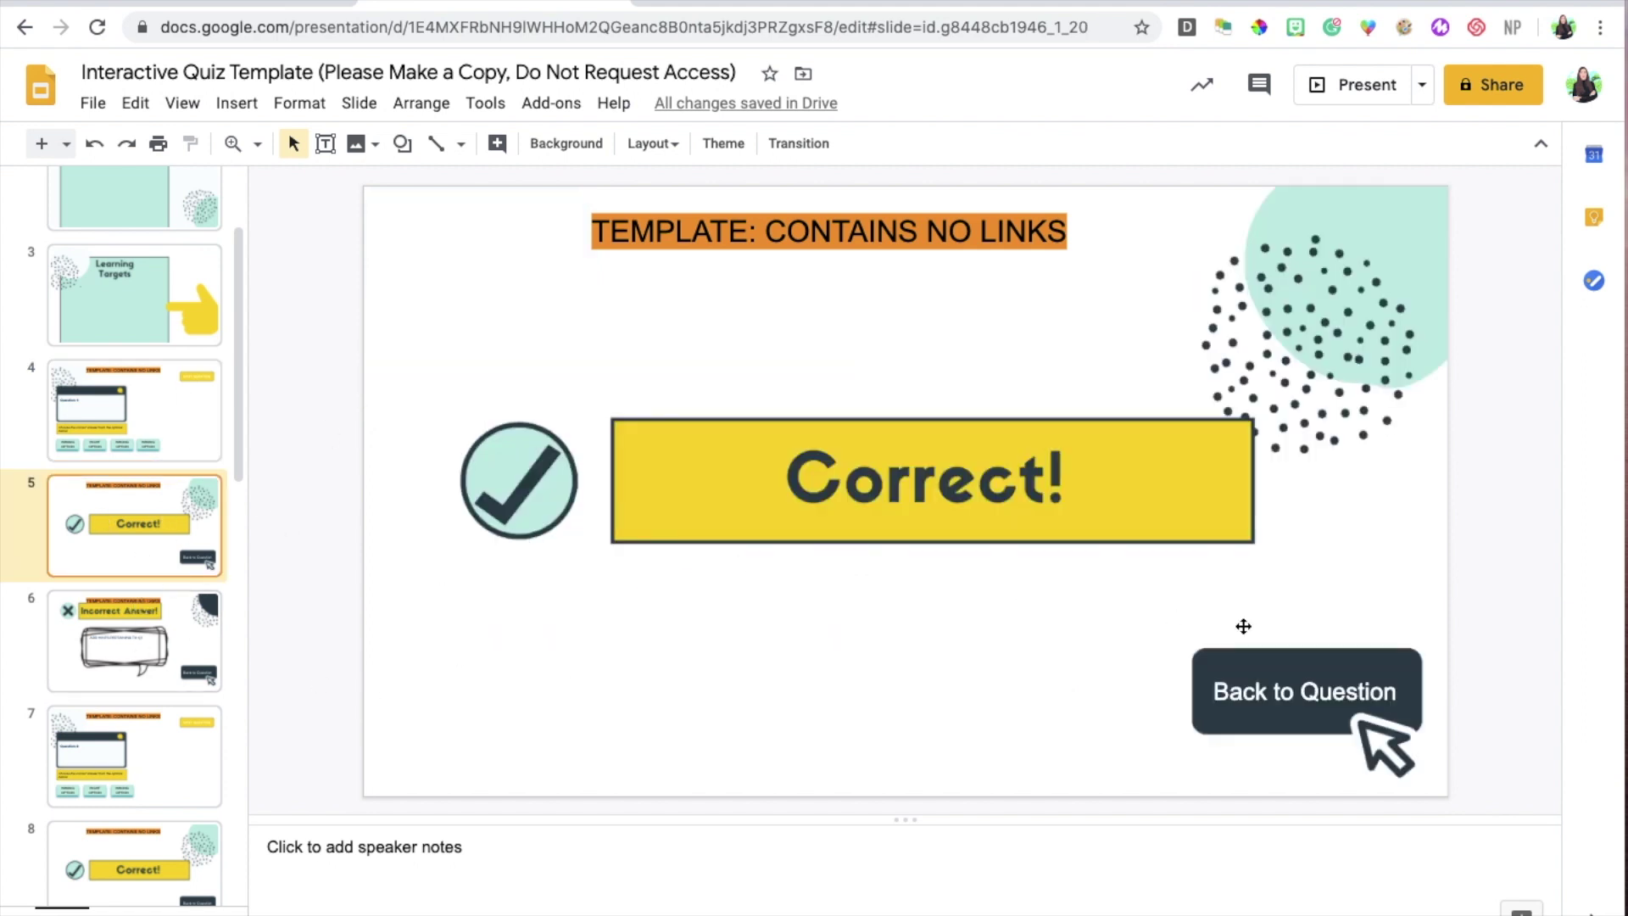
{"action": "left_click", "coordinate": [1324, 651]}
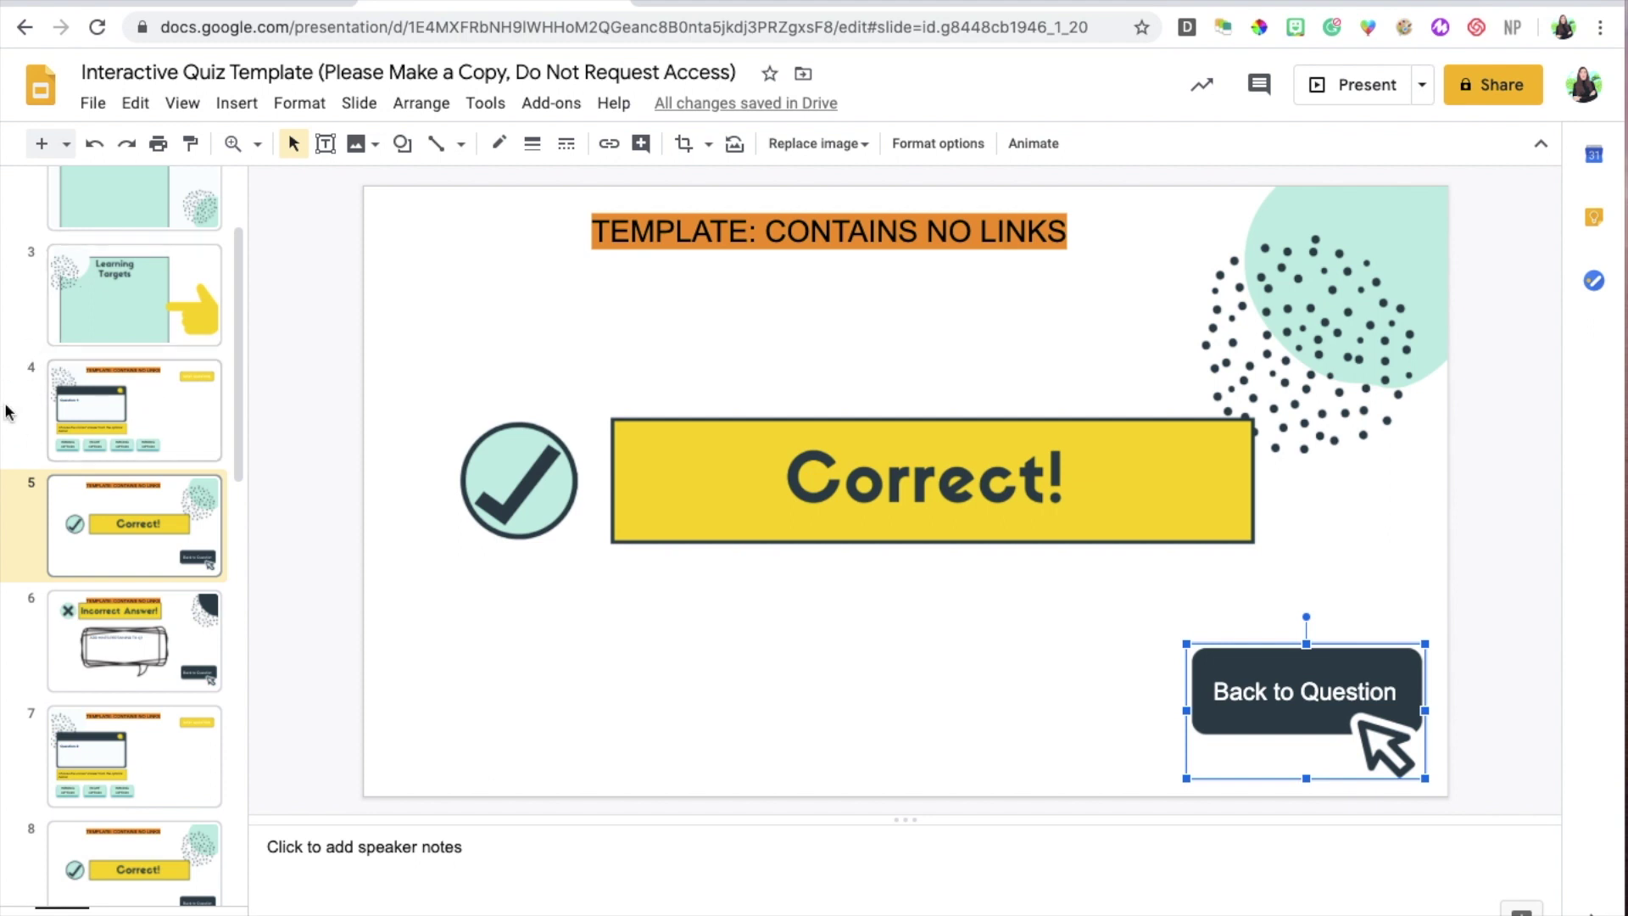
- Start a link on Back to Question, cancel it, and reselect the button image
{"action": "right_click", "coordinate": [1316, 670]}
{"action": "left_click", "coordinate": [1351, 672]}
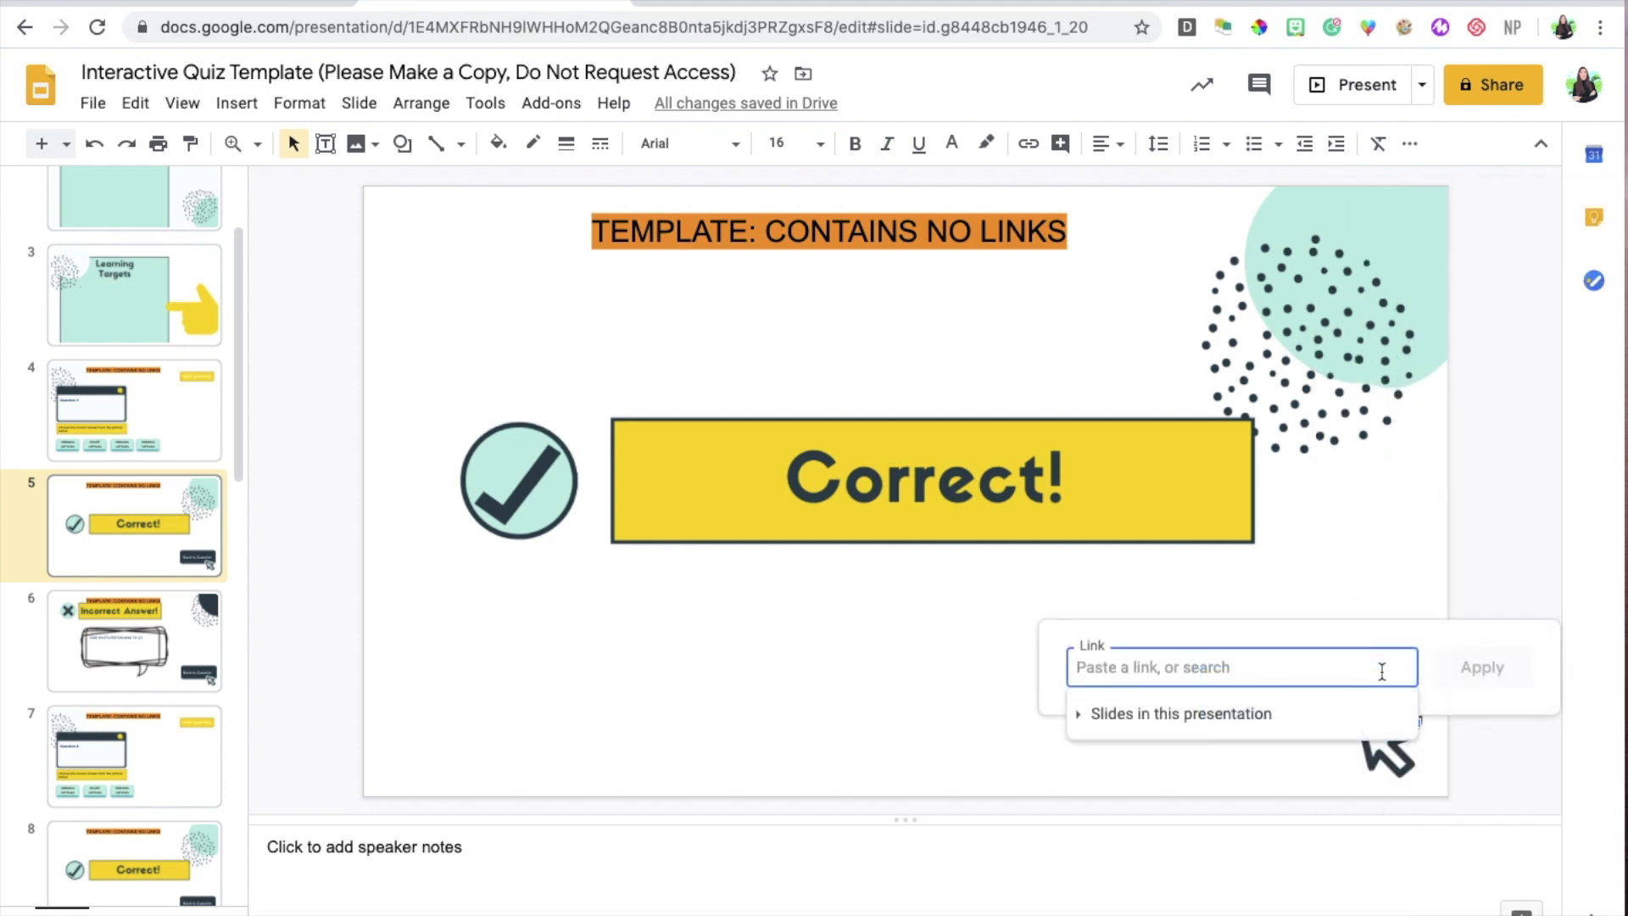
{"action": "left_click", "coordinate": [1388, 562]}
{"action": "left_click", "coordinate": [1387, 658]}
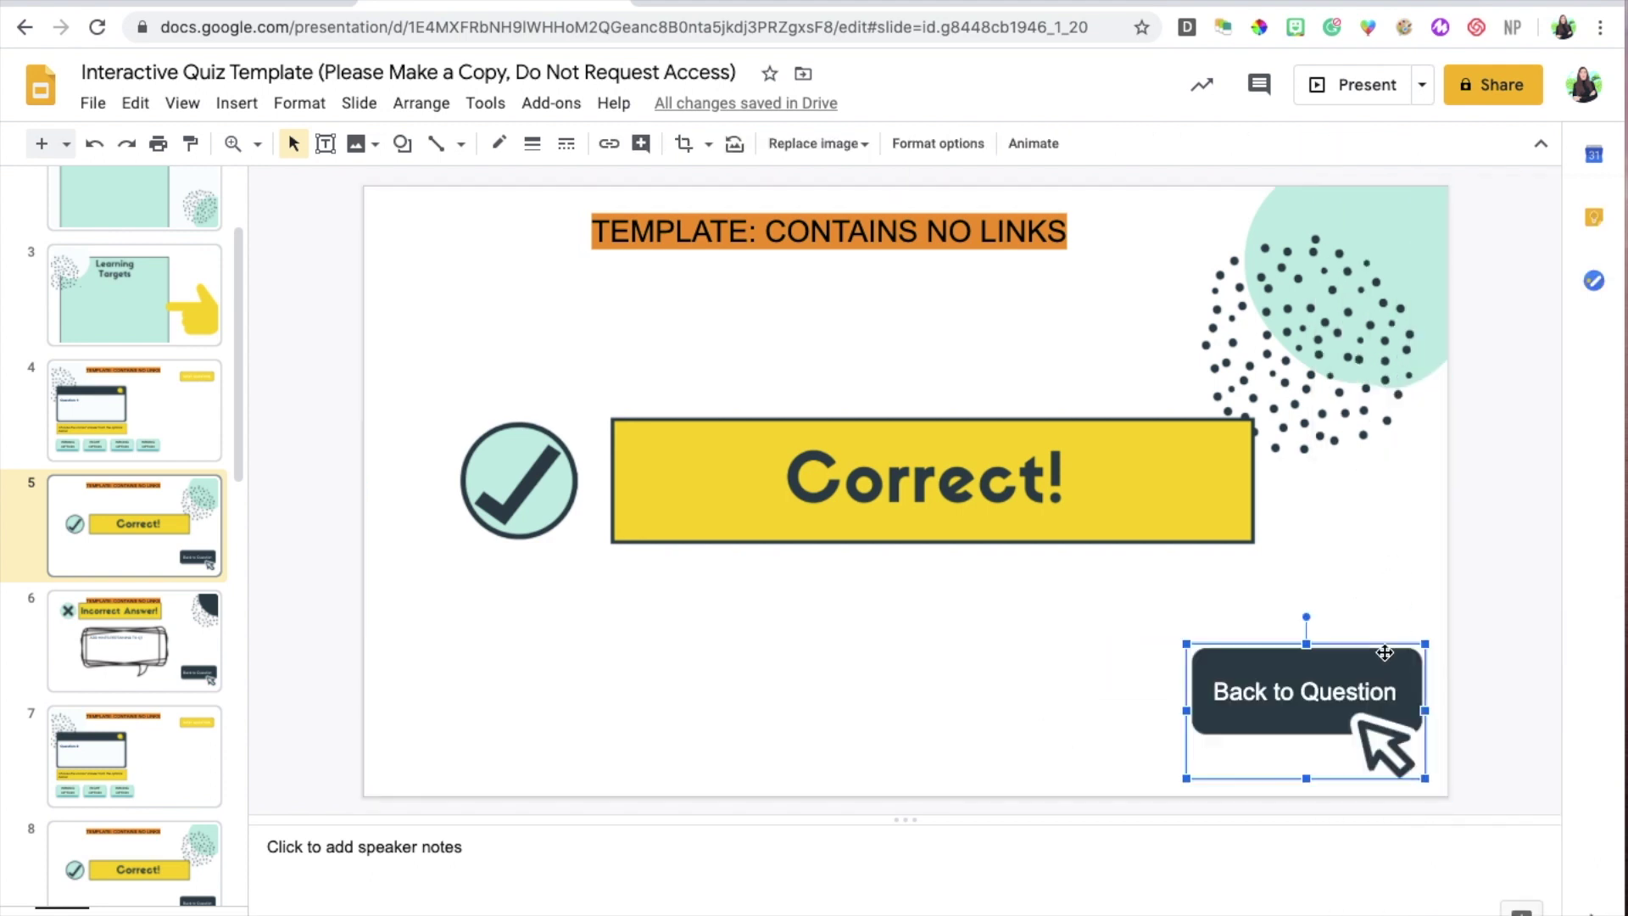
{"action": "right_click", "coordinate": [1386, 659]}
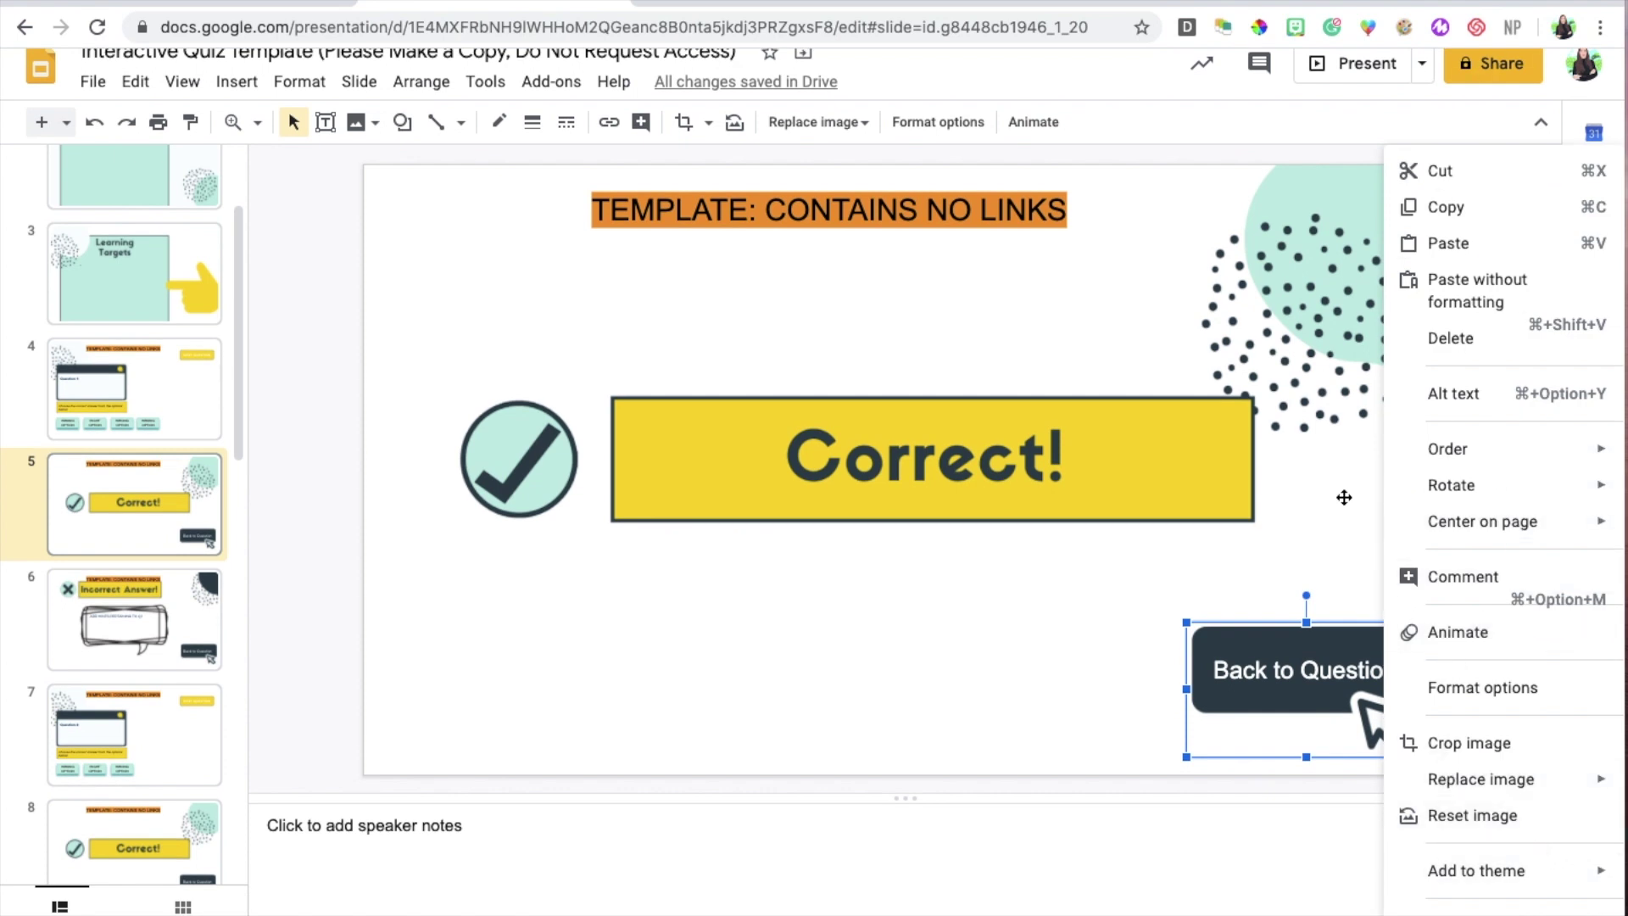
- Link the Correct! slide's Back to Question button to Slide 4 via Insert > Link, then show slide 6
{"action": "left_click", "coordinate": [238, 83]}
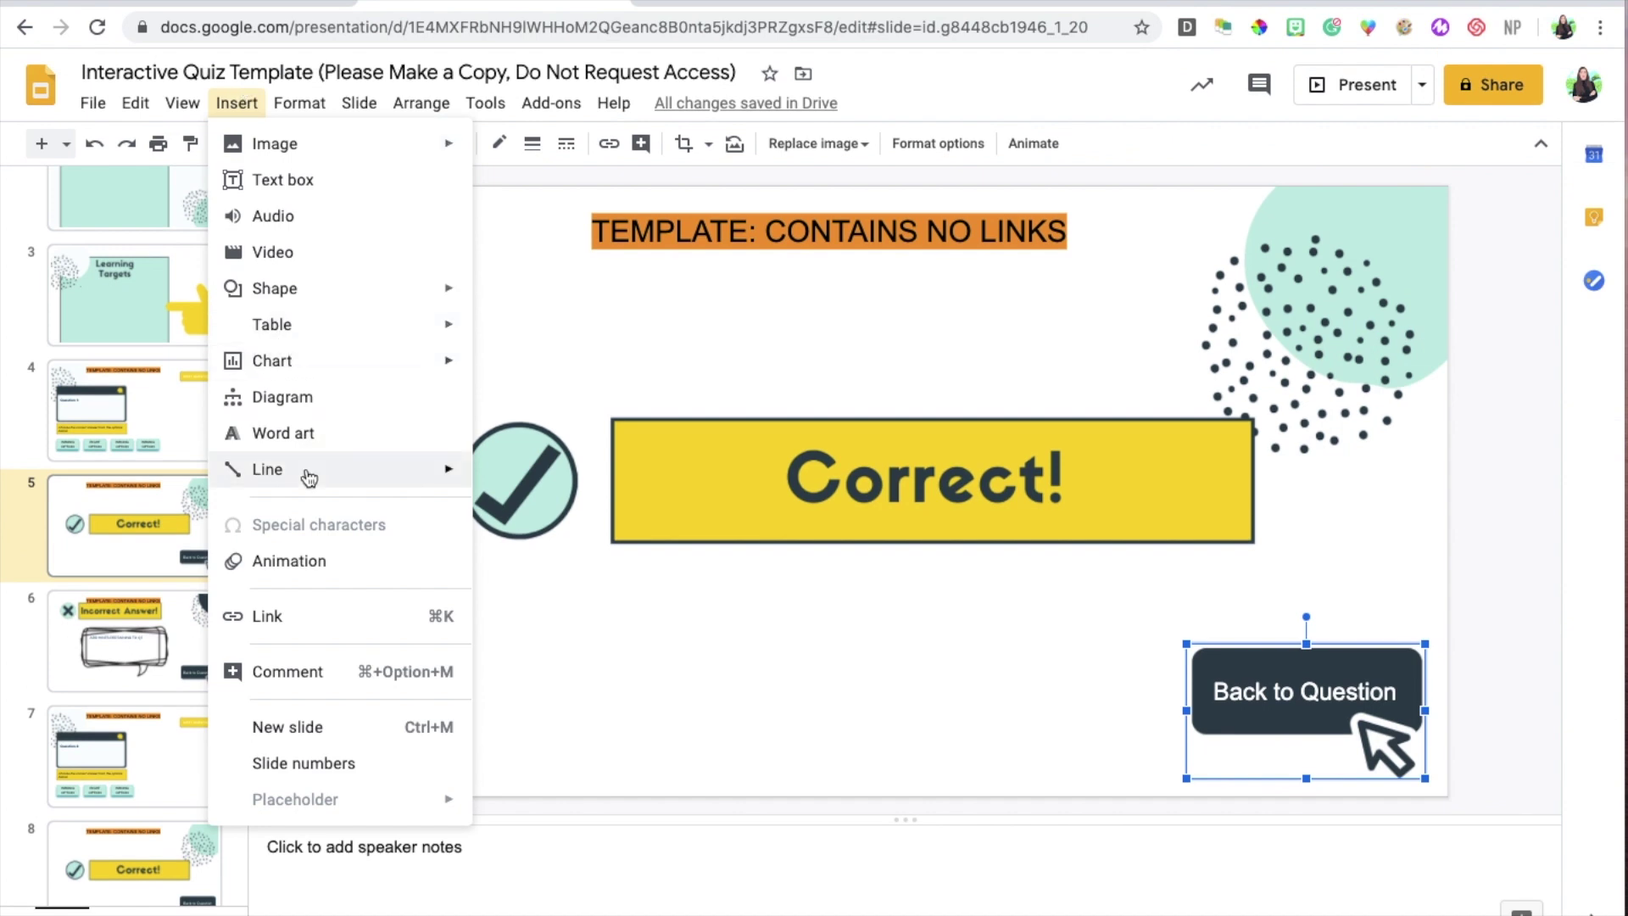
{"action": "left_click", "coordinate": [263, 616]}
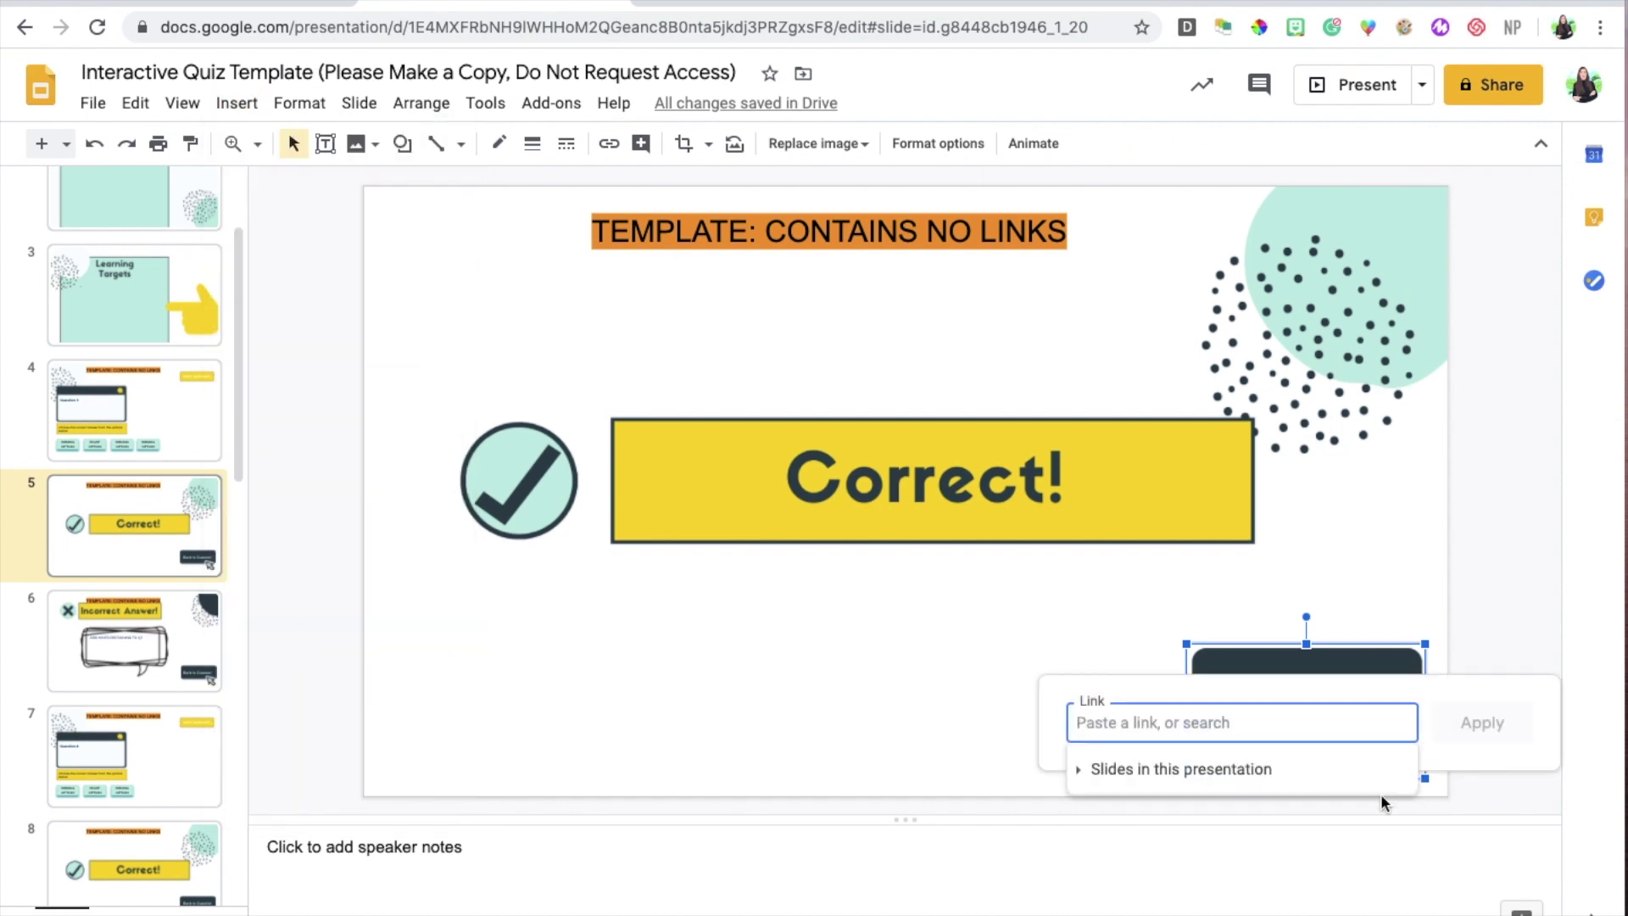
{"action": "left_click", "coordinate": [1208, 769]}
{"action": "scroll", "coordinate": [1193, 886], "scroll_direction": "down", "scroll_amount": 3}
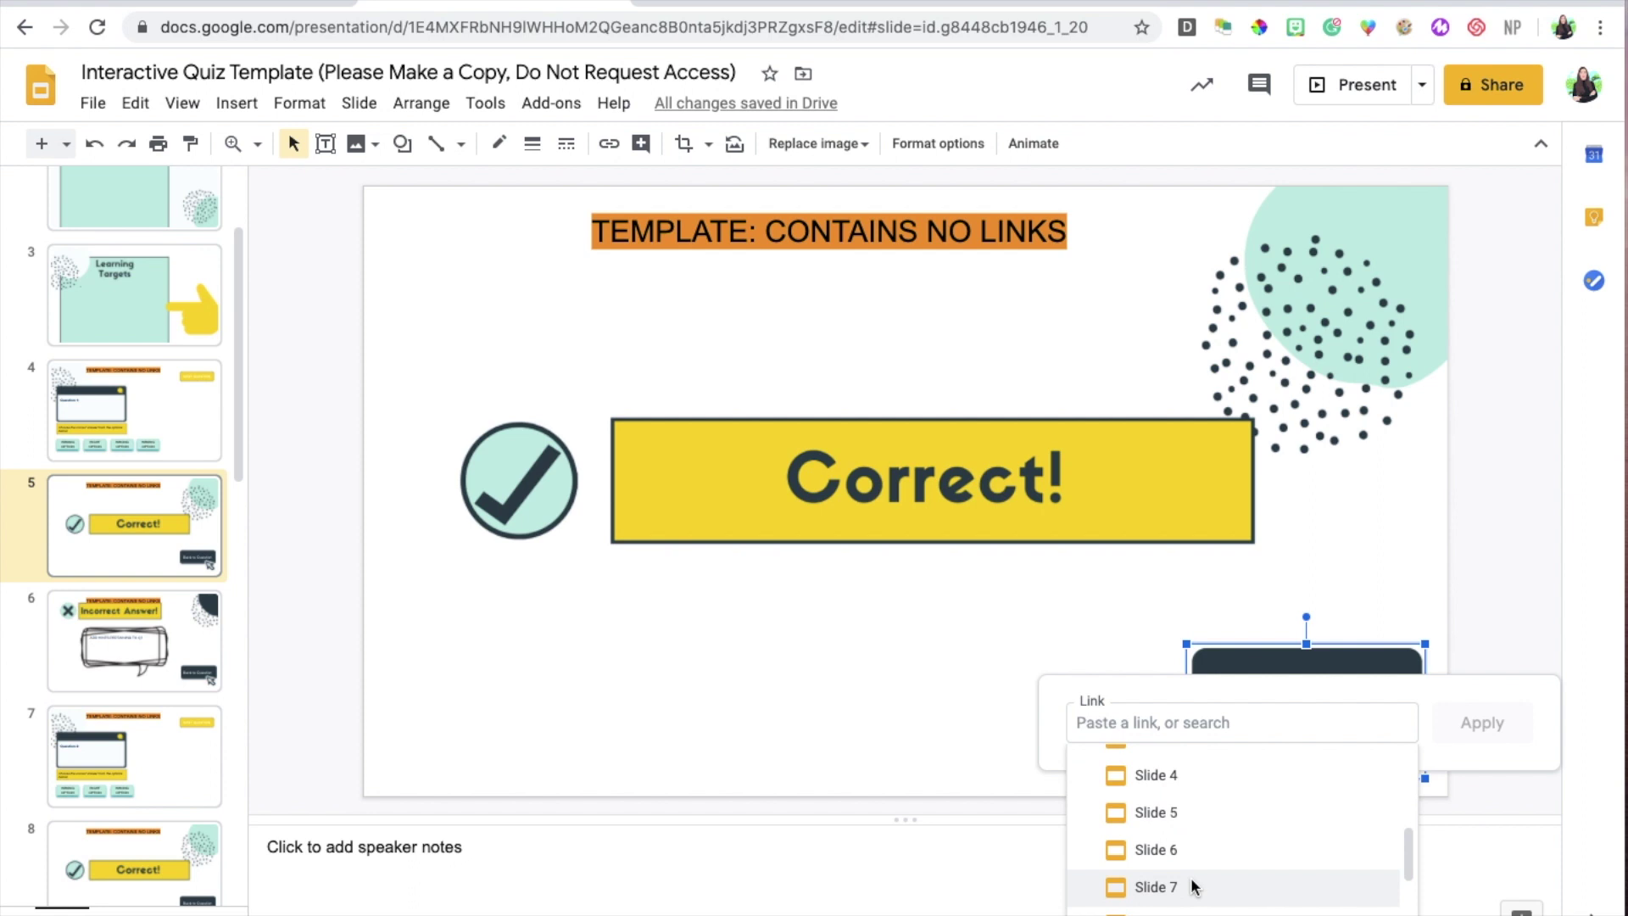
{"action": "left_click", "coordinate": [1187, 775]}
{"action": "left_click", "coordinate": [1475, 729]}
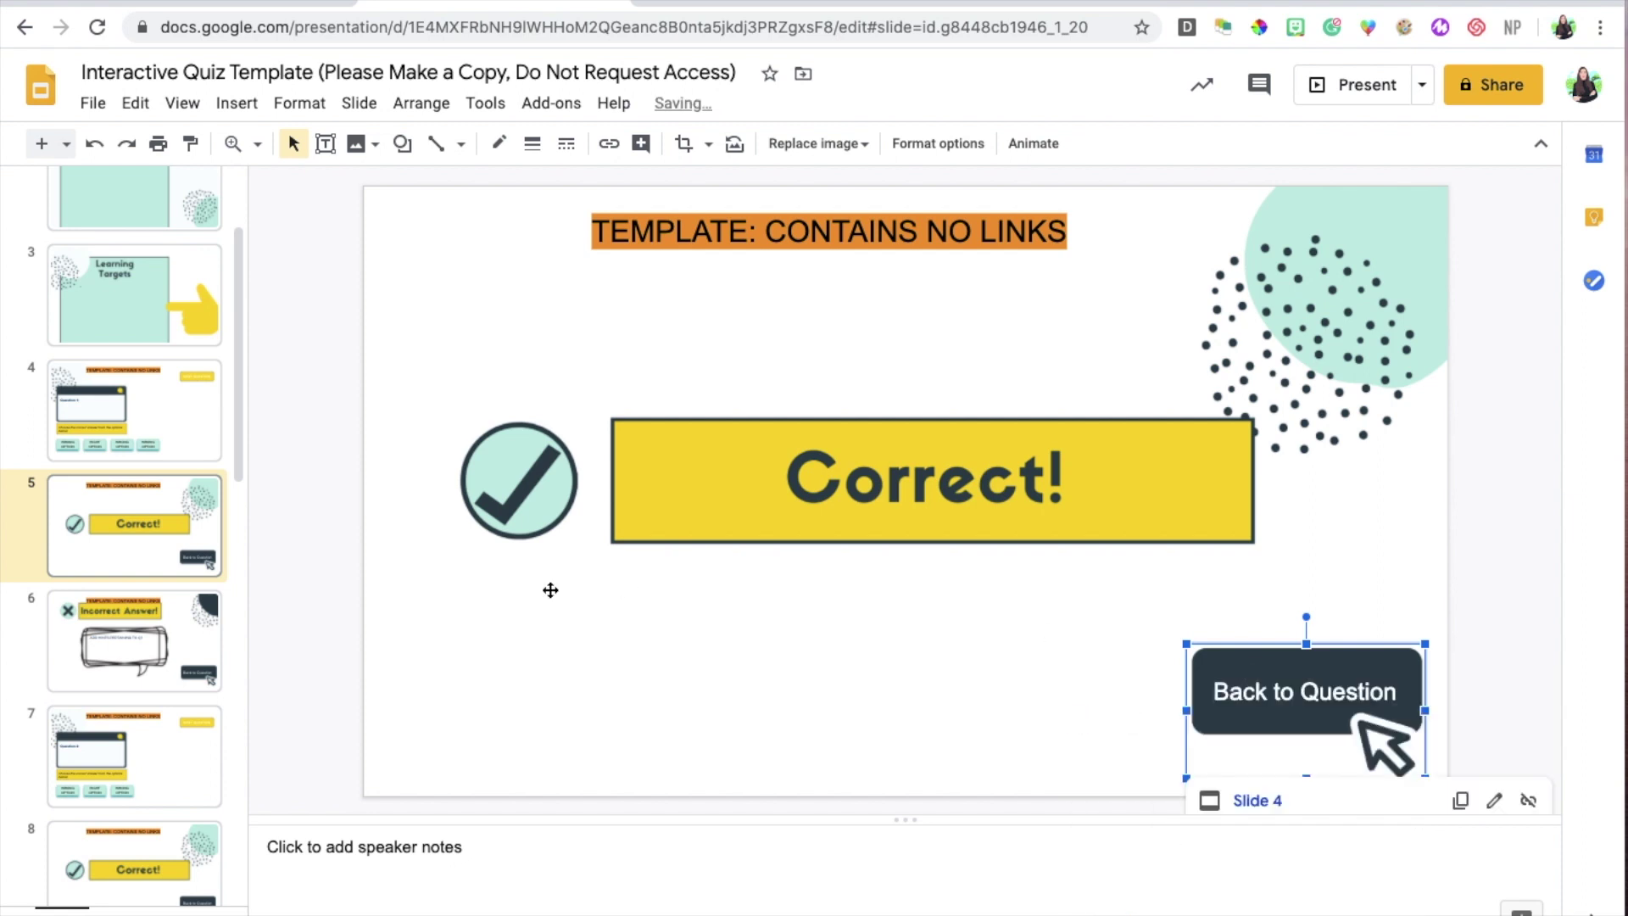
{"action": "left_click", "coordinate": [119, 623]}
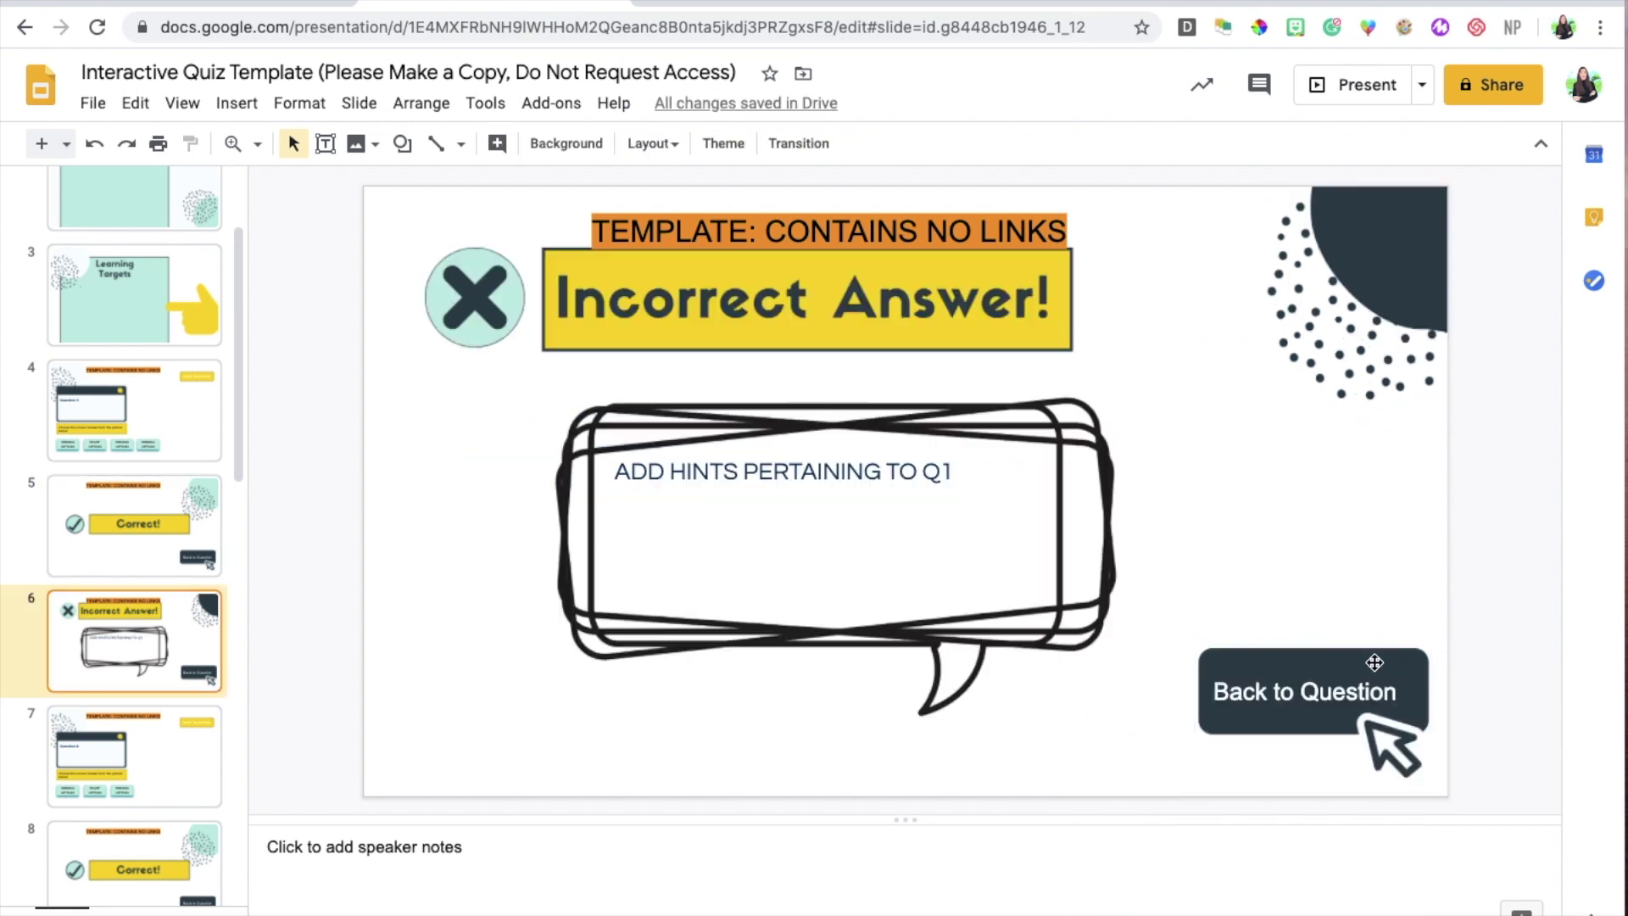
- On slide 6, link Back to Question to Slide 4 with Insert > Link, then return to slide 4
{"action": "left_click", "coordinate": [1374, 662]}
{"action": "right_click", "coordinate": [1368, 664]}
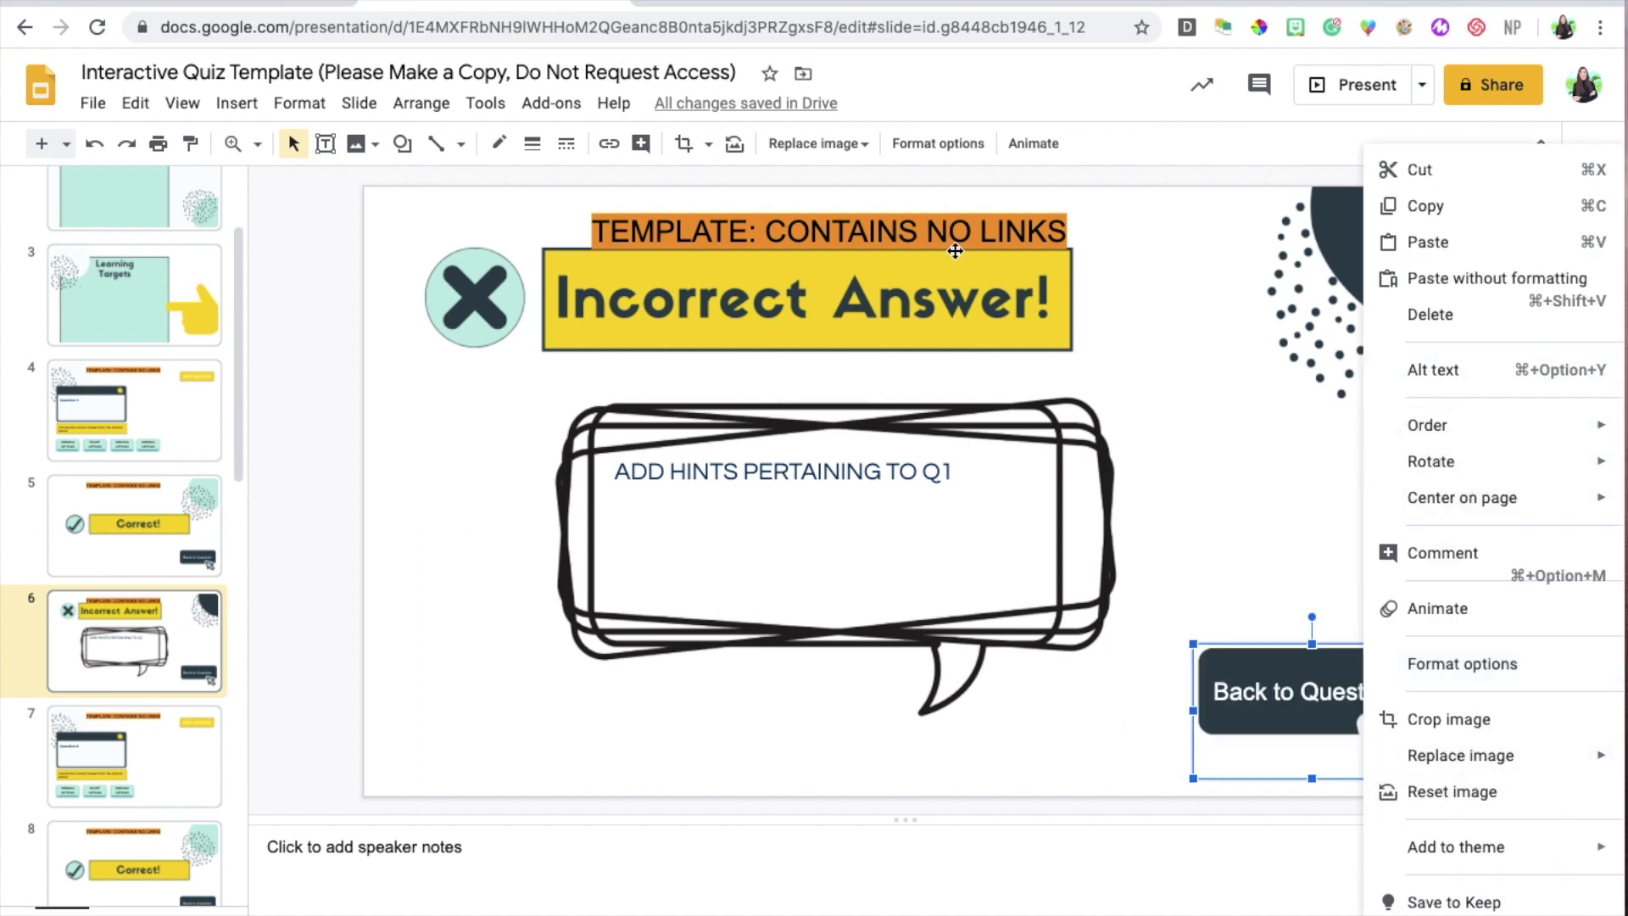
{"action": "left_click", "coordinate": [237, 103]}
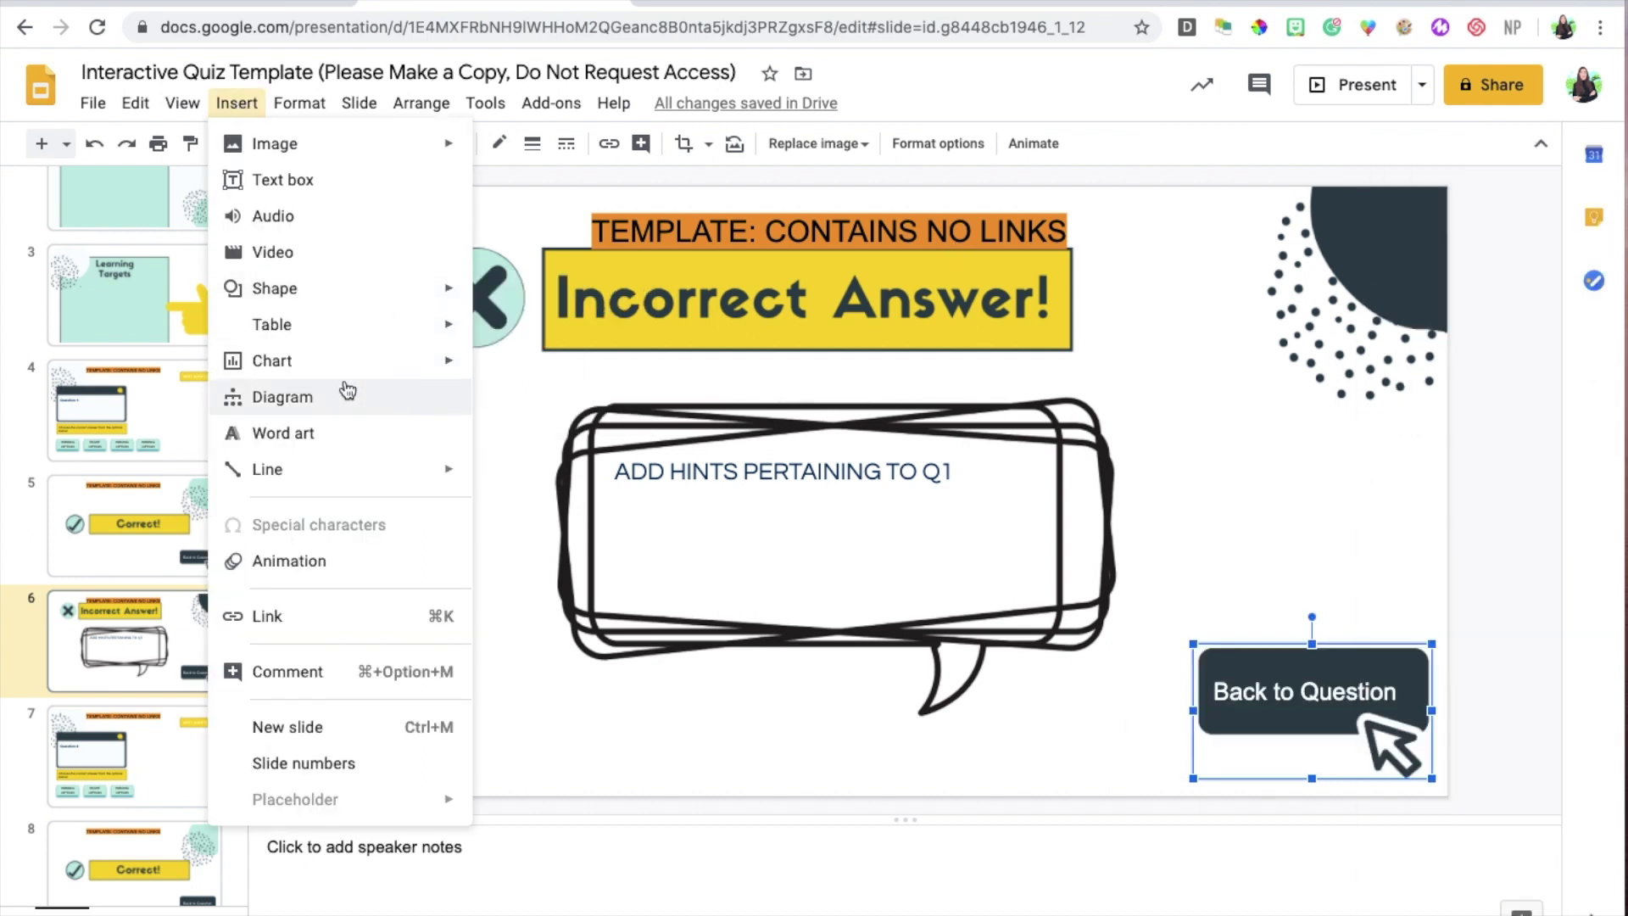
{"action": "left_click", "coordinate": [292, 617]}
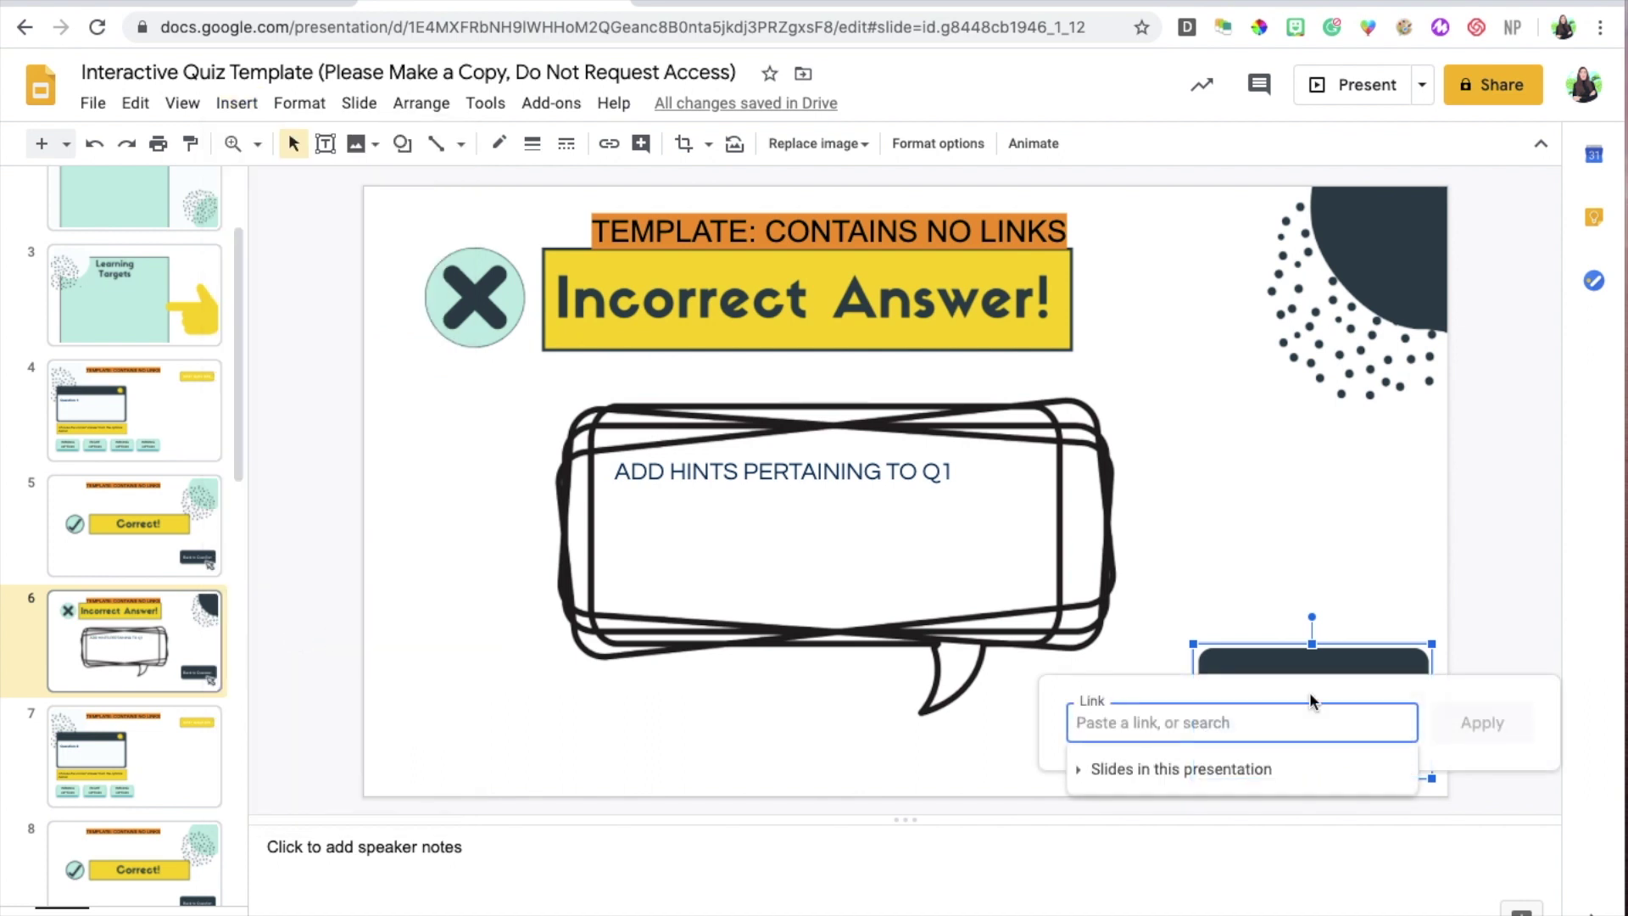
{"action": "left_click", "coordinate": [1214, 768]}
{"action": "scroll", "coordinate": [1213, 831], "scroll_direction": "down", "scroll_amount": 3}
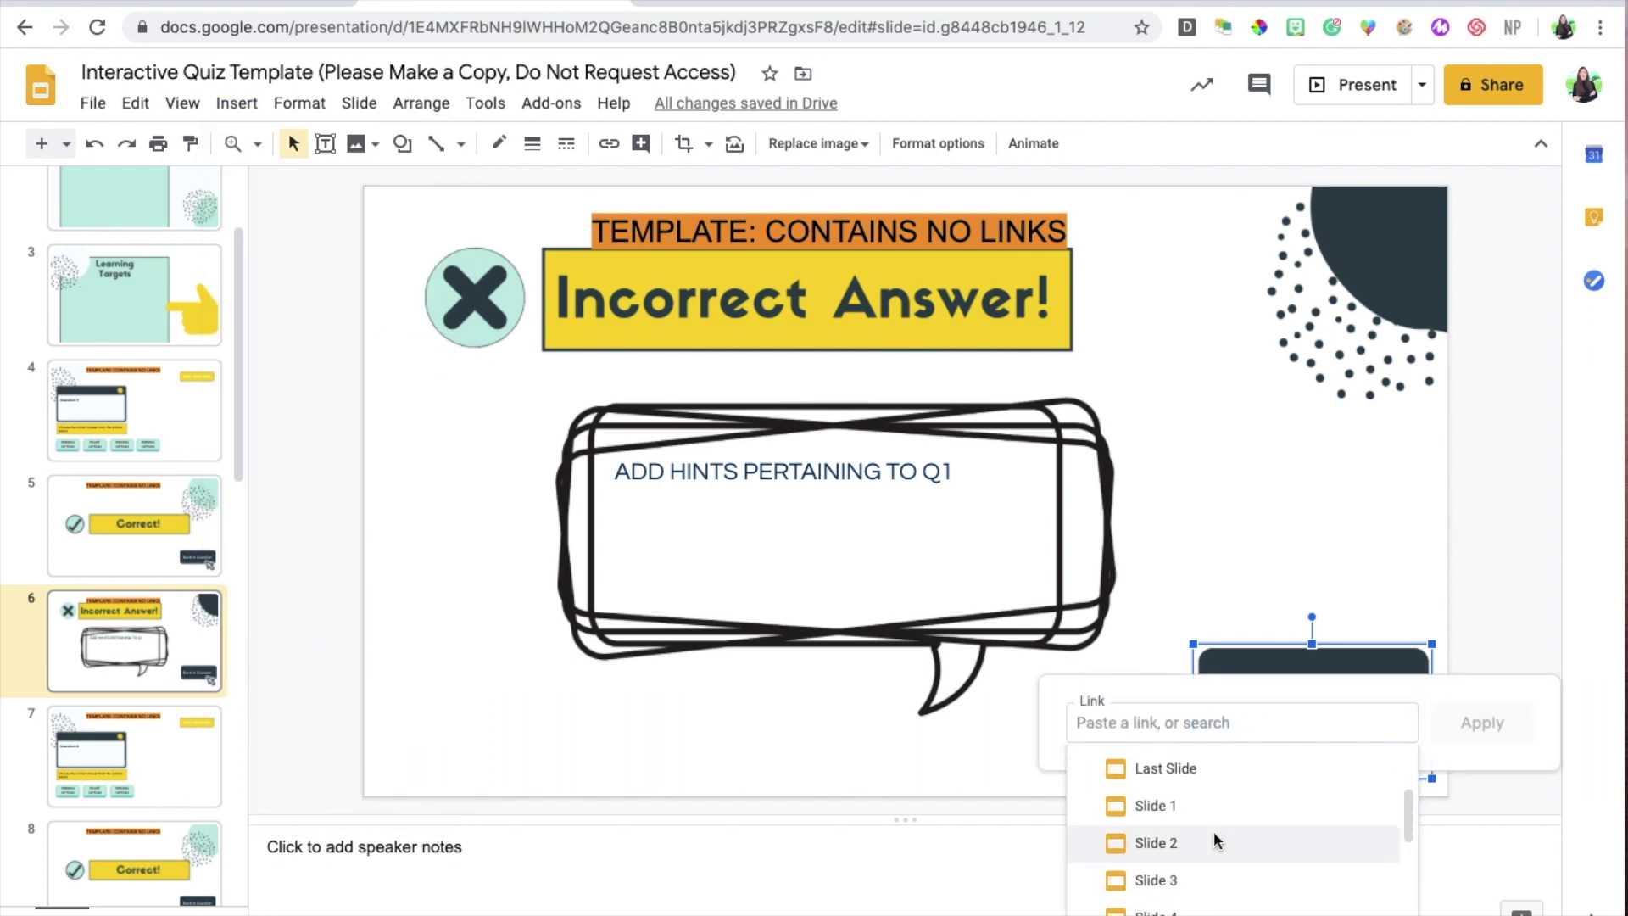
{"action": "left_click", "coordinate": [1214, 910]}
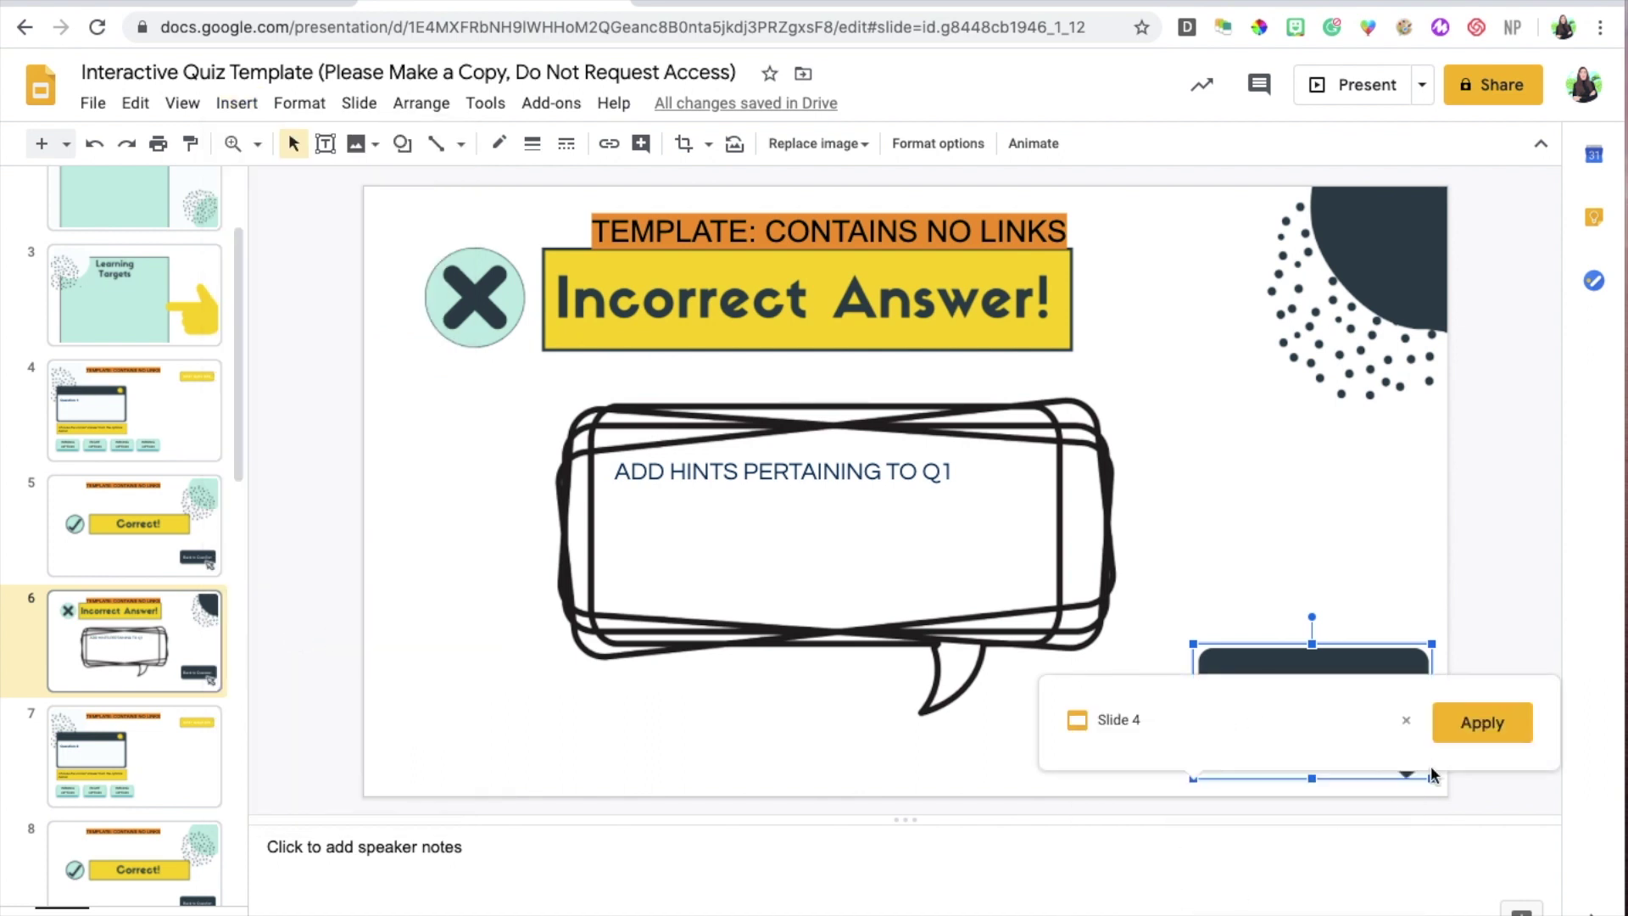
{"action": "left_click", "coordinate": [1455, 731]}
{"action": "left_click", "coordinate": [388, 614]}
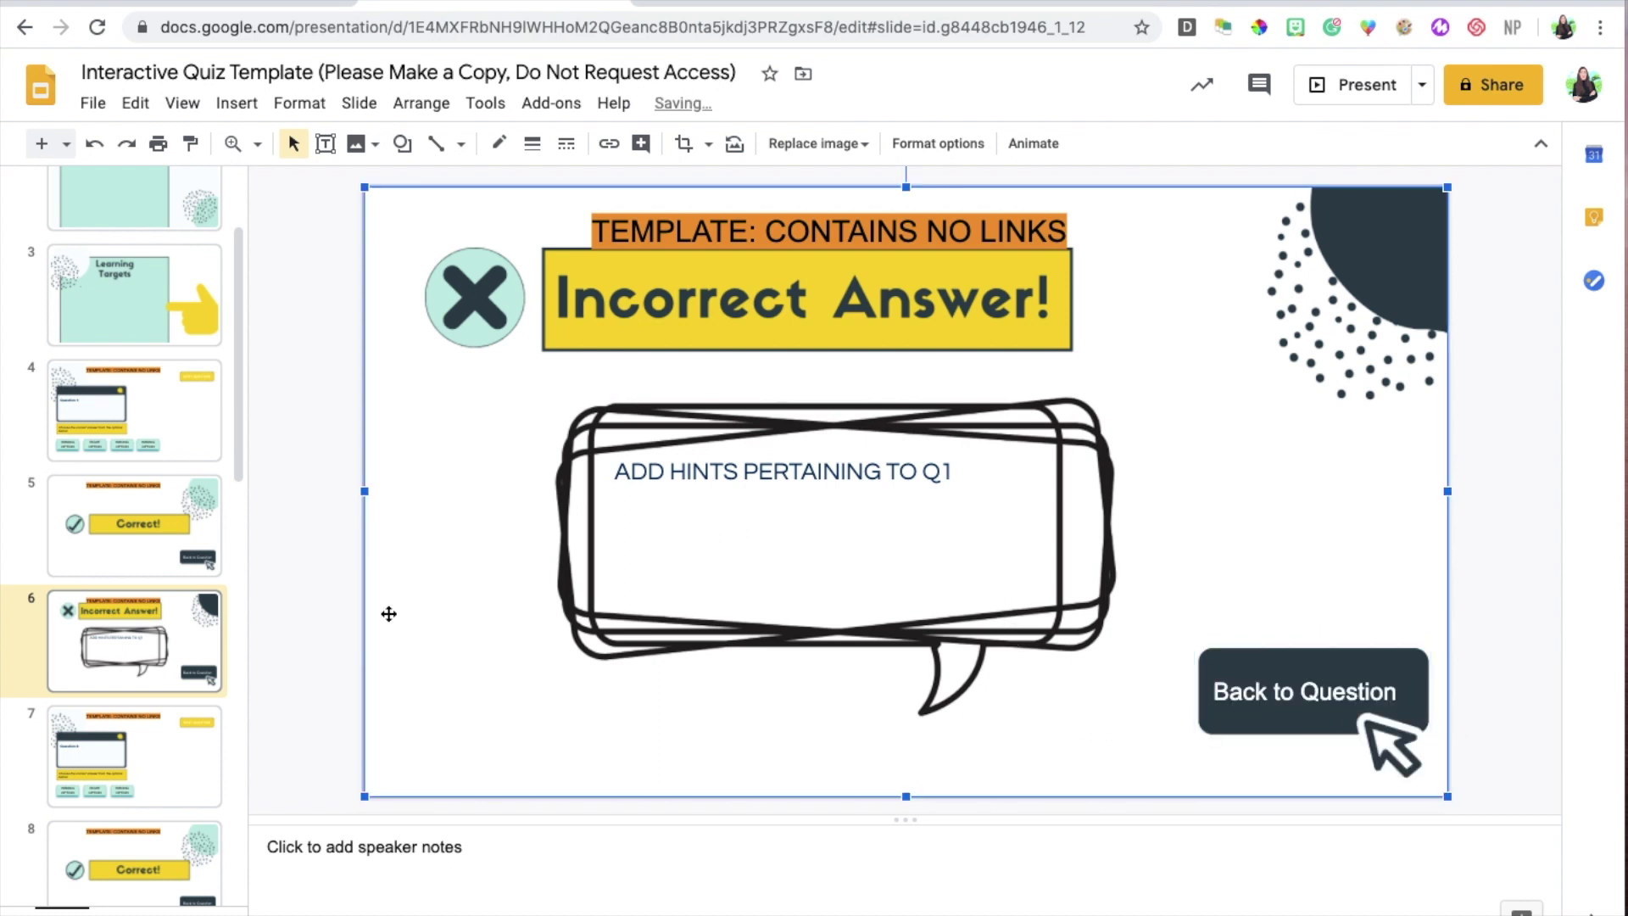
{"action": "left_click", "coordinate": [135, 423]}
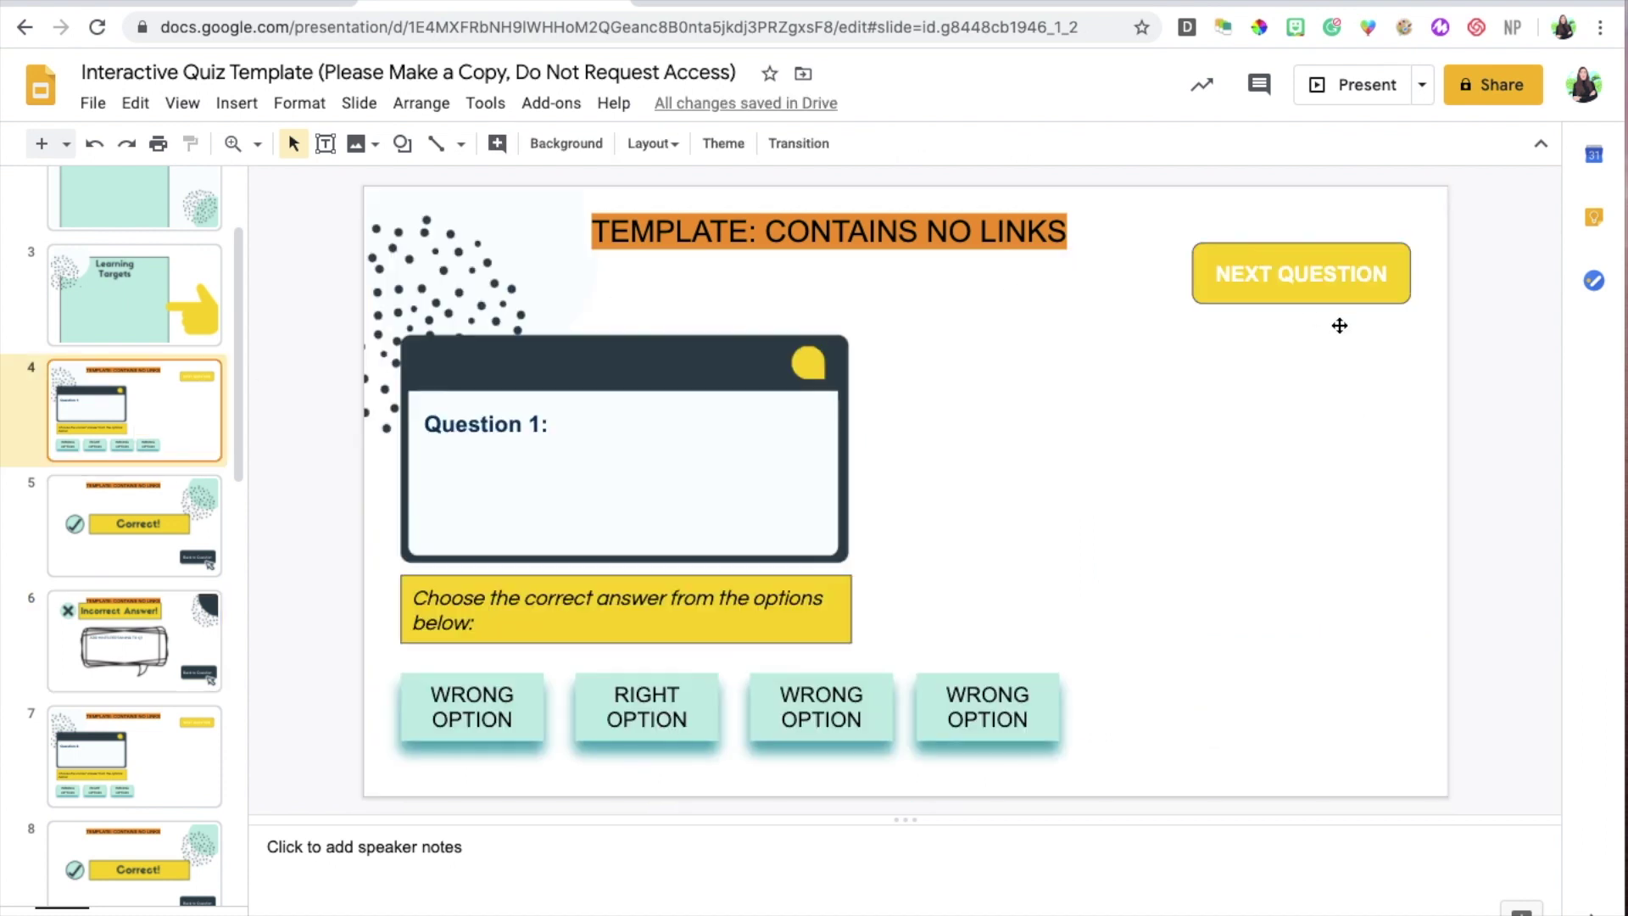
- Present the quiz, test a WRONG and the RIGHT answer with Back to Question, then advance to Question 2
{"action": "left_click", "coordinate": [1350, 92]}
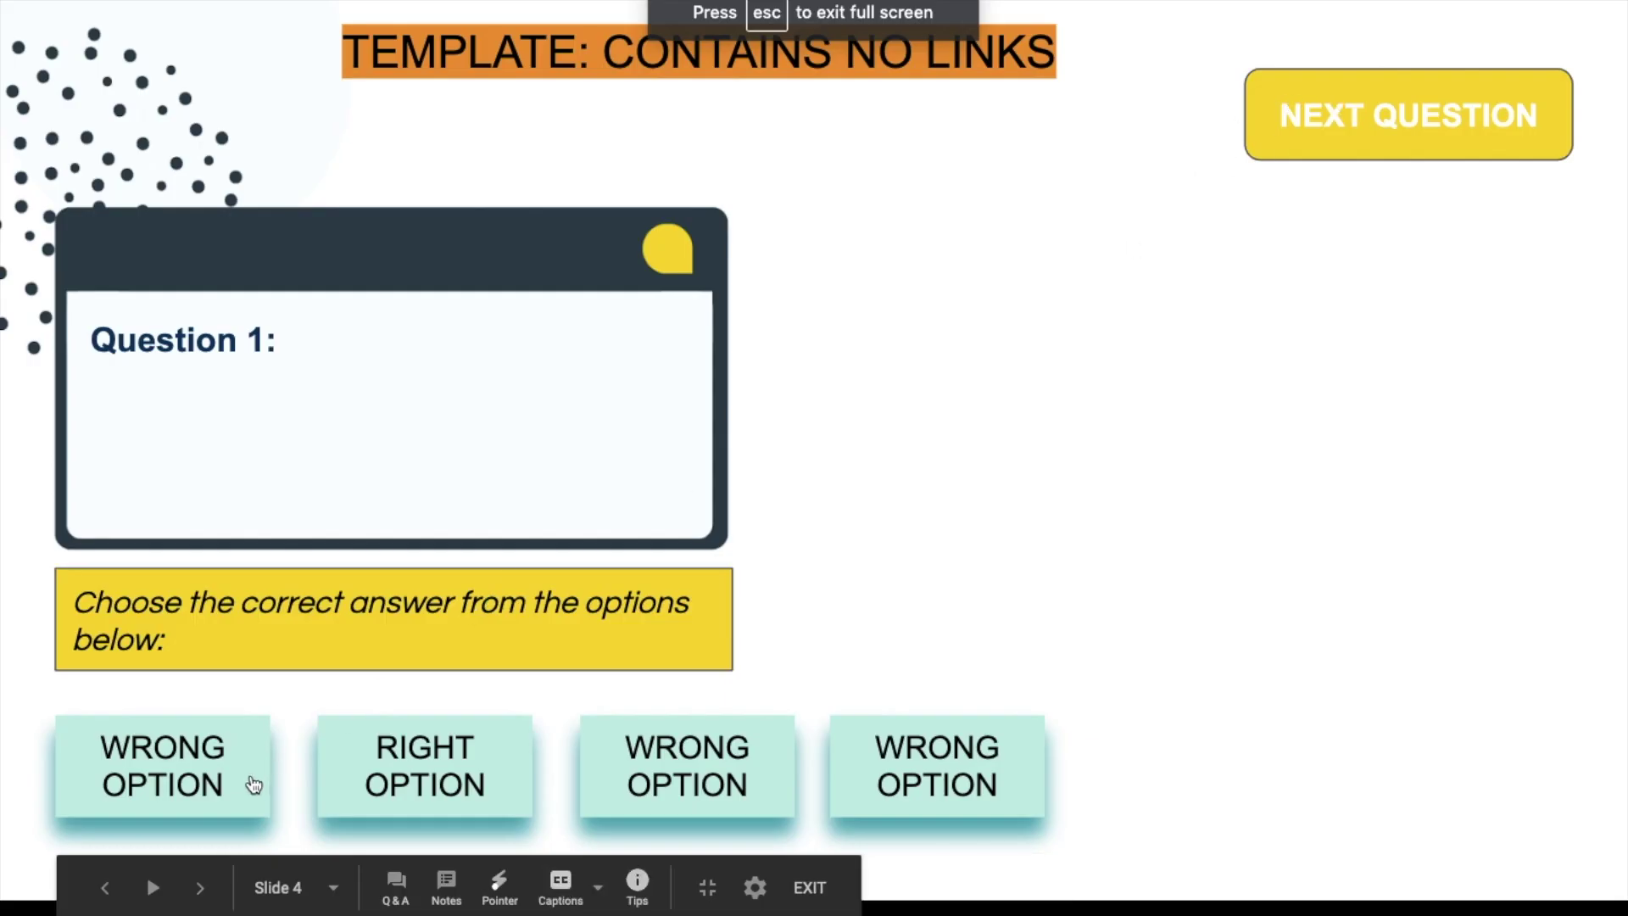
{"action": "left_click", "coordinate": [238, 754]}
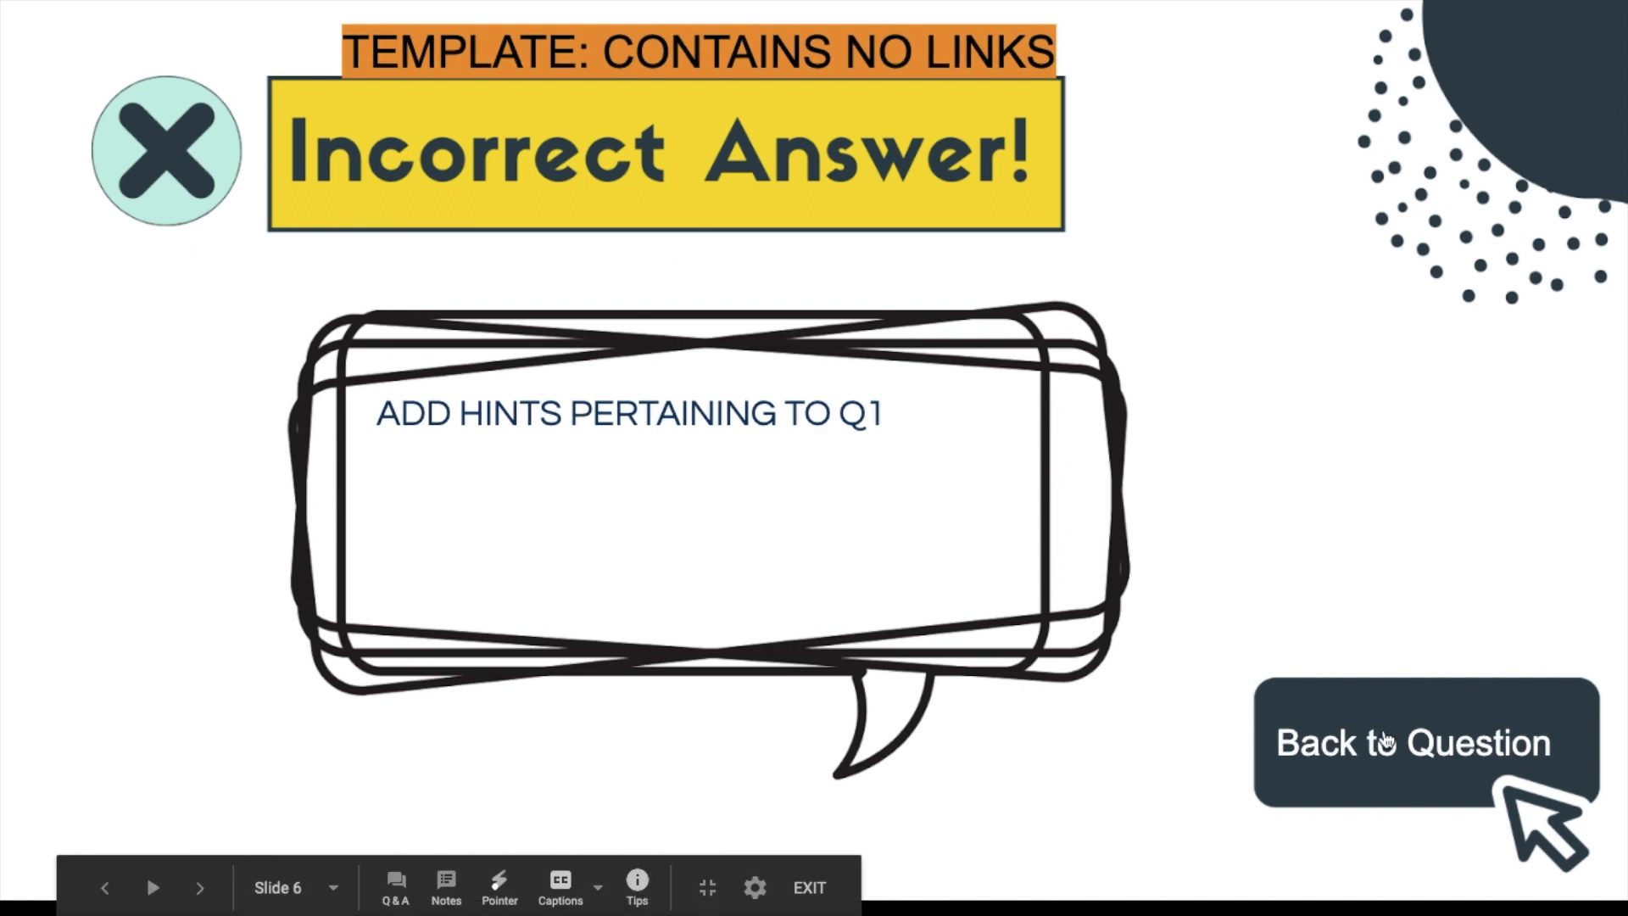
{"action": "left_click", "coordinate": [1387, 741]}
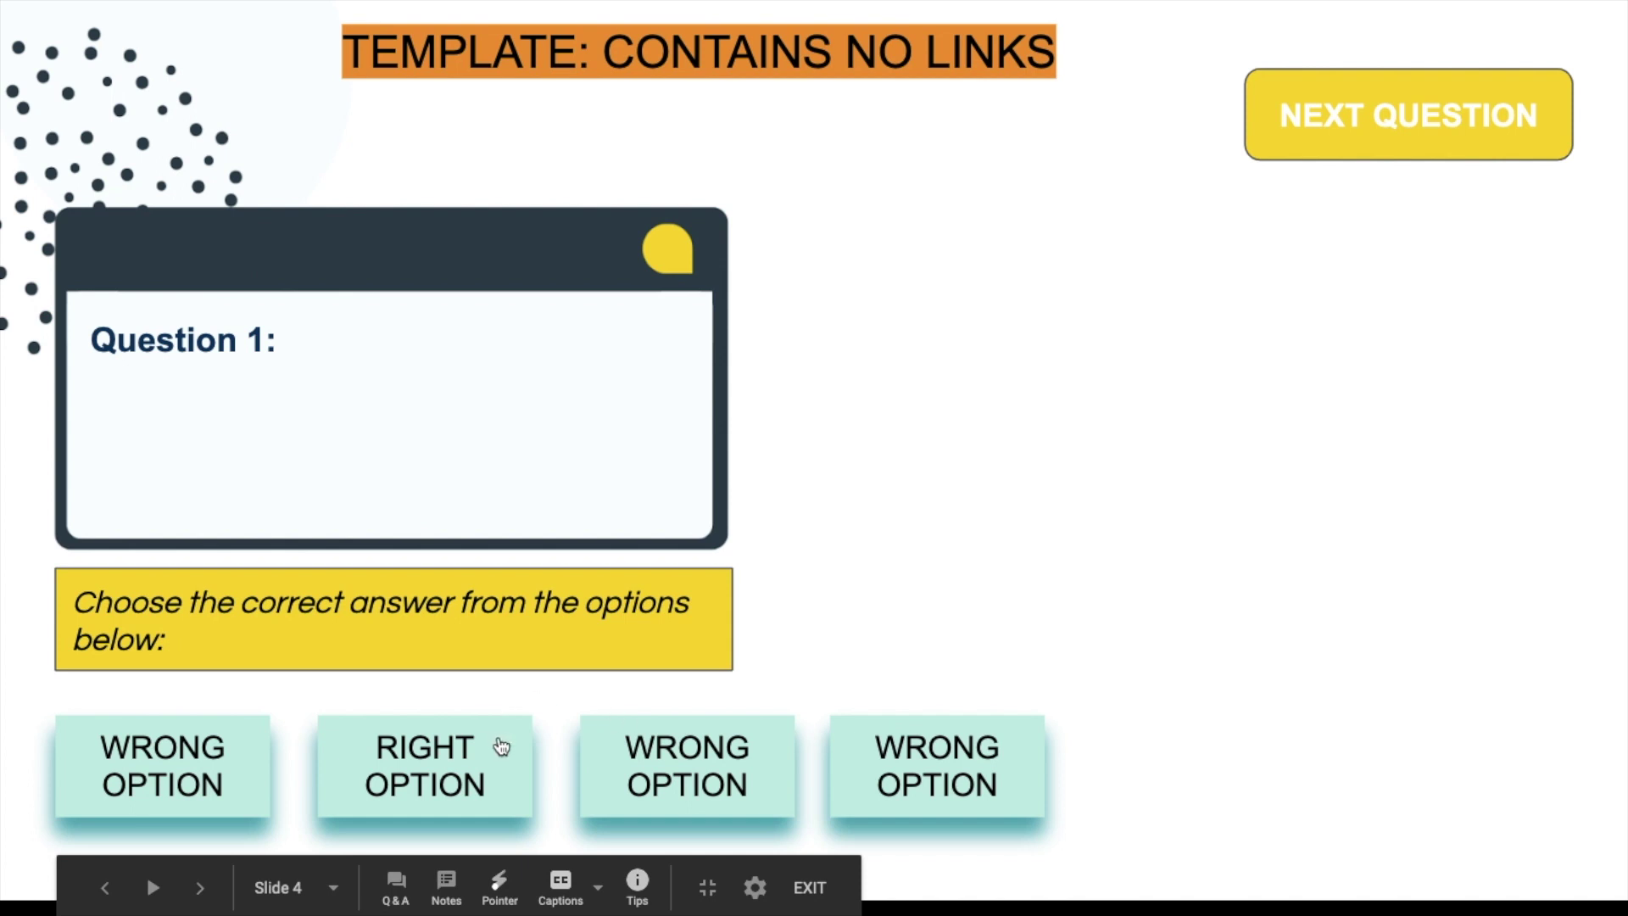
{"action": "left_click", "coordinate": [497, 746]}
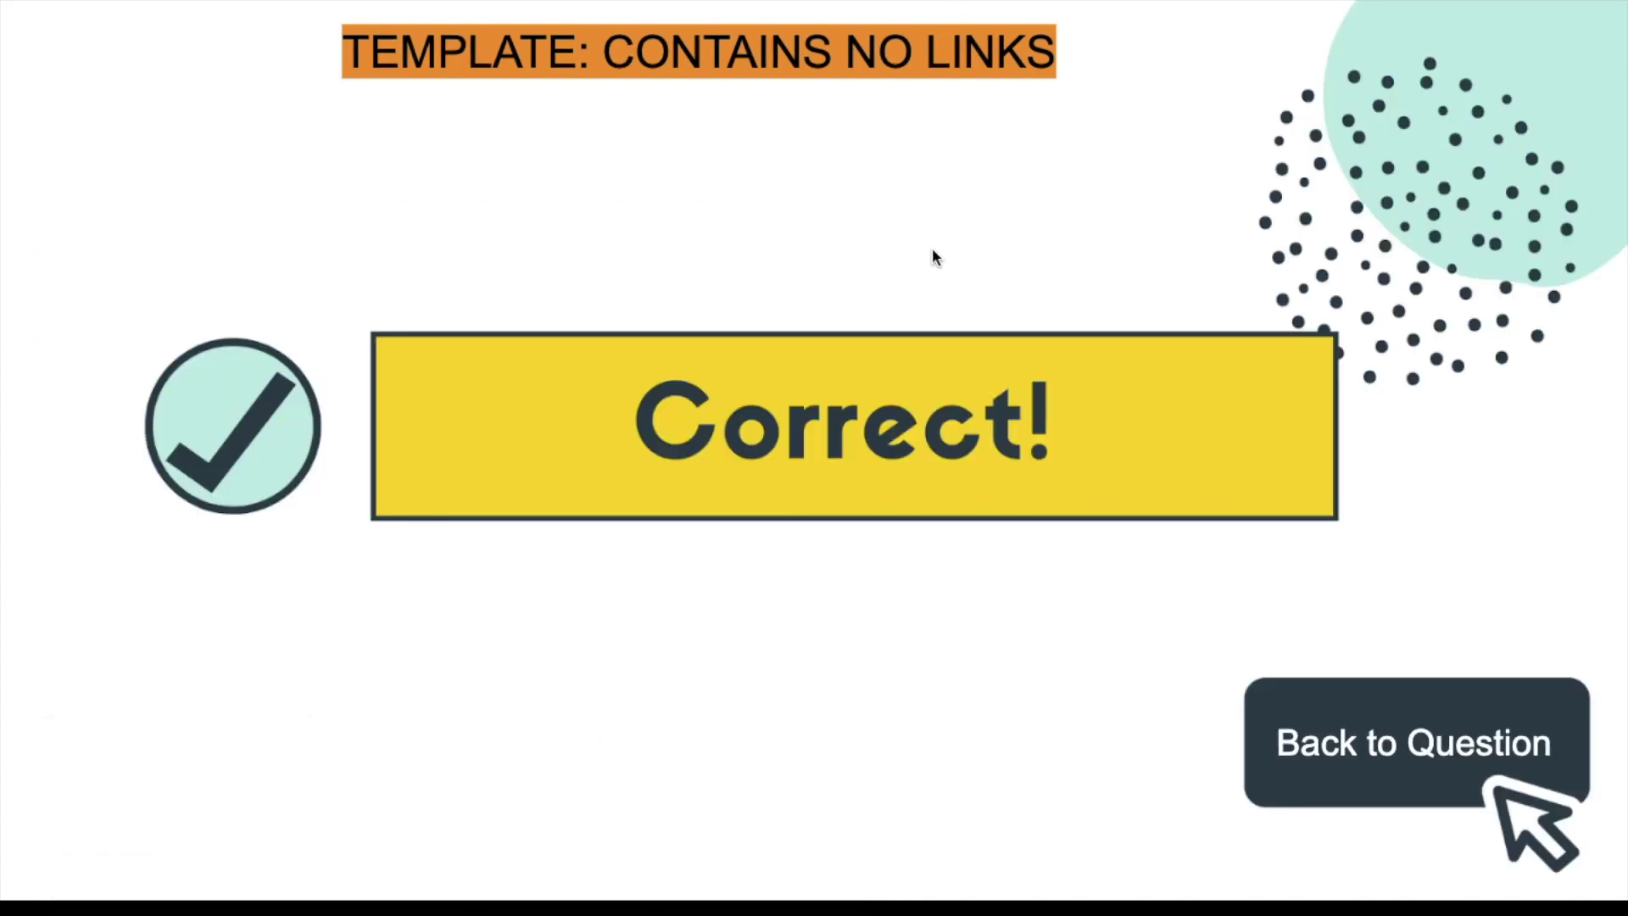
{"action": "left_click", "coordinate": [1465, 739]}
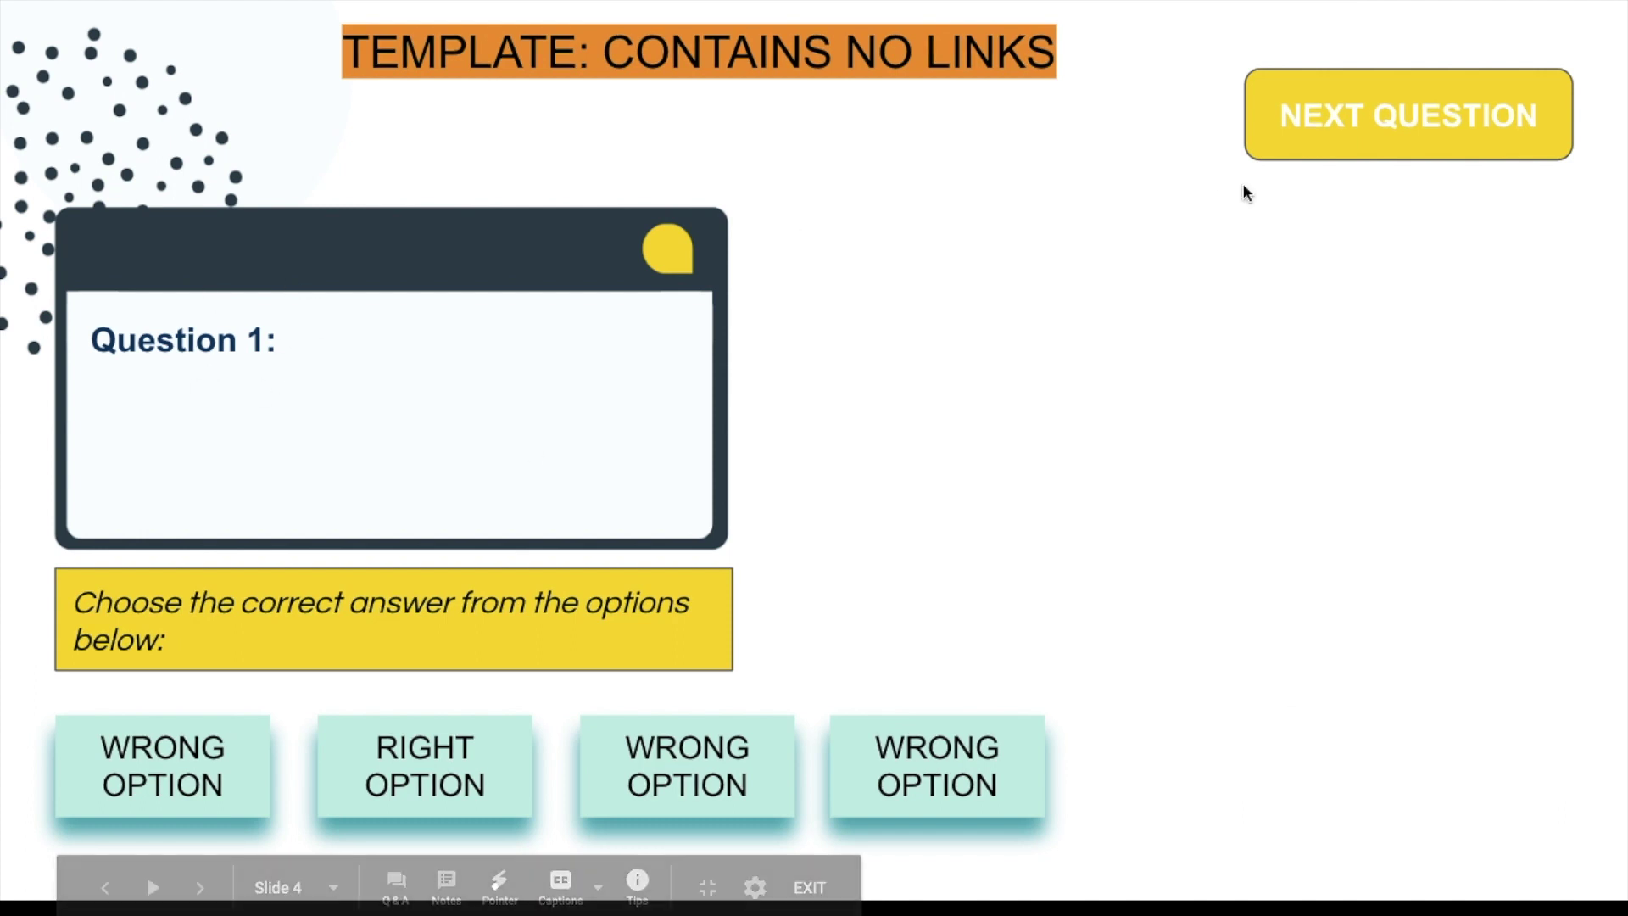
{"action": "left_click", "coordinate": [1395, 141]}
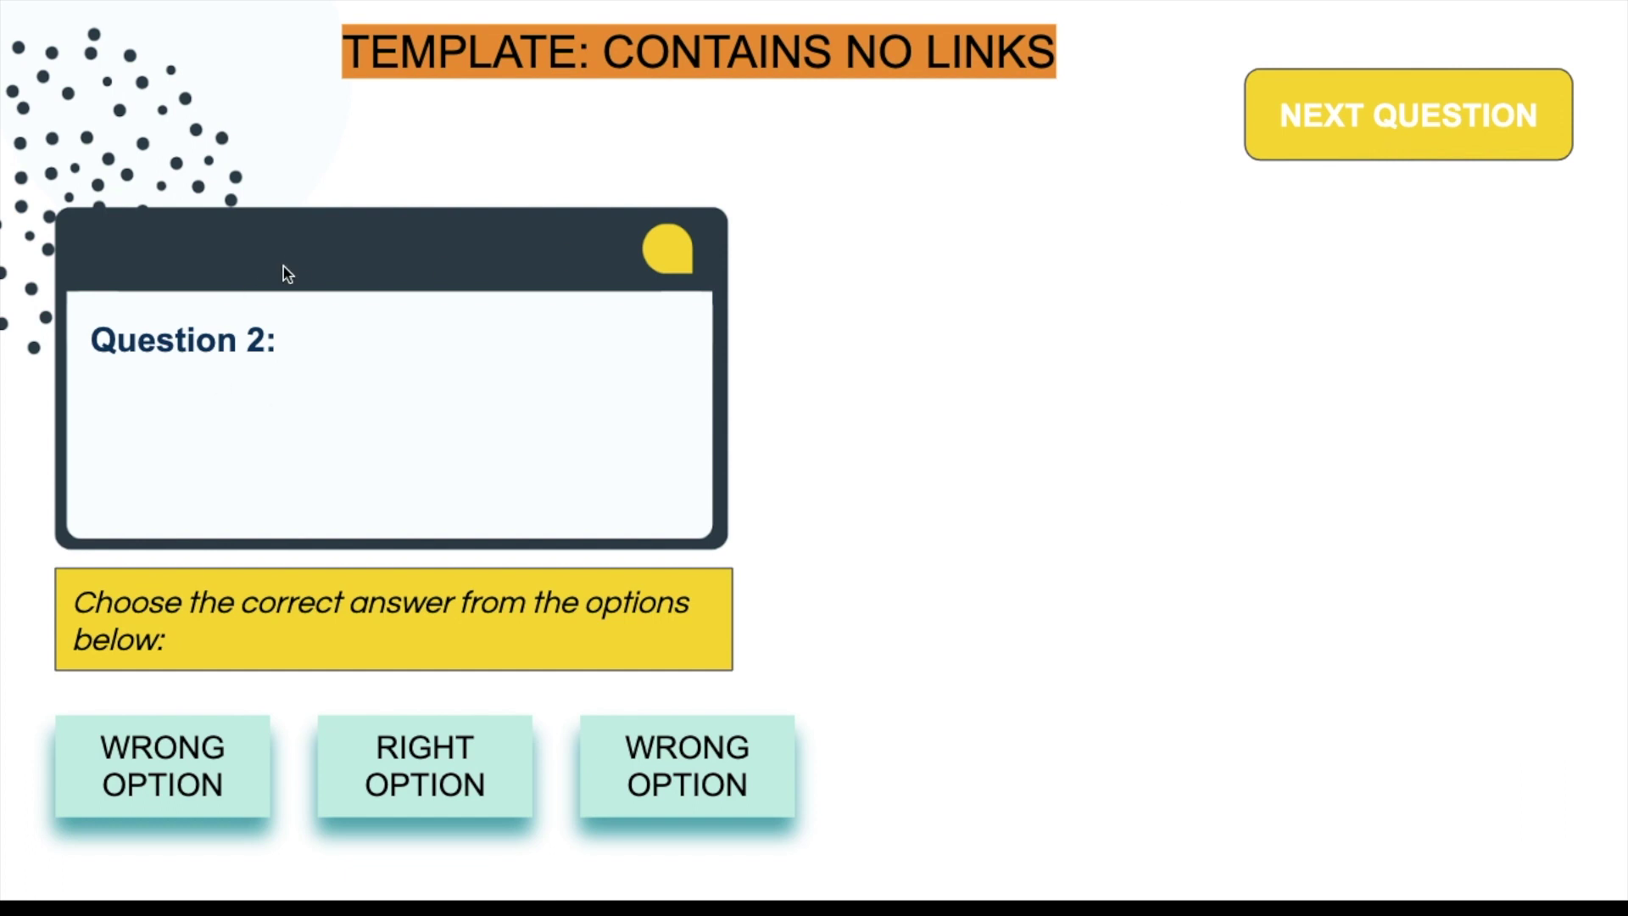
{"action": "key", "text": "Escape"}
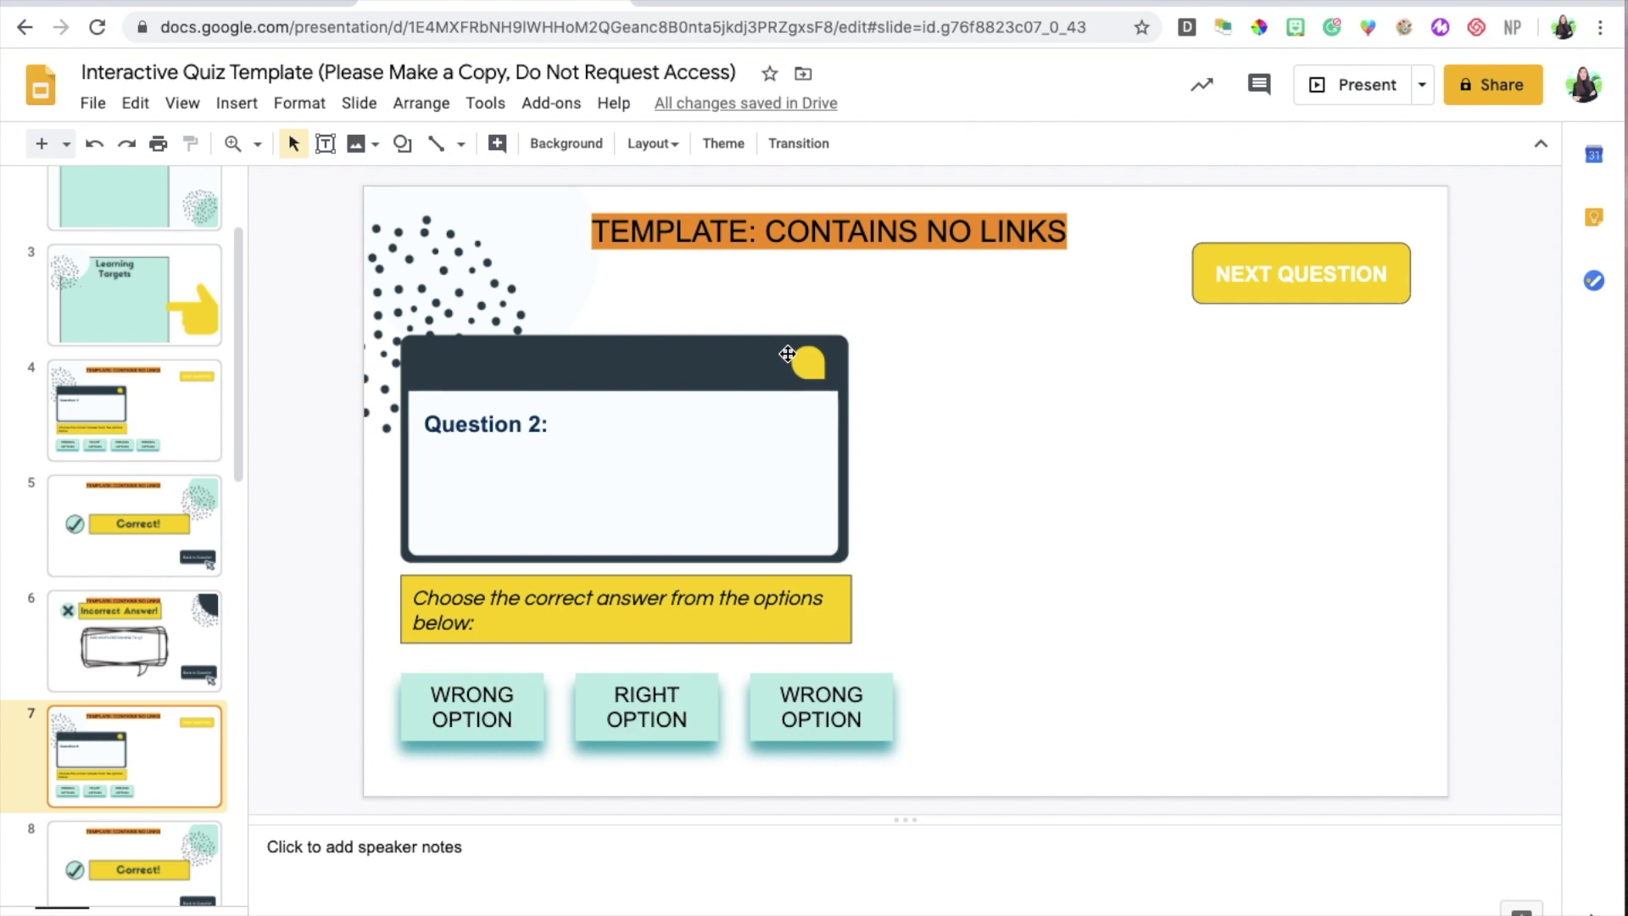
- Scroll the filmstrip and view slides 16, 13 and 16 (Question 3, Question 2, Question 3)
{"action": "scroll", "coordinate": [109, 503], "scroll_direction": "down", "scroll_amount": 10}
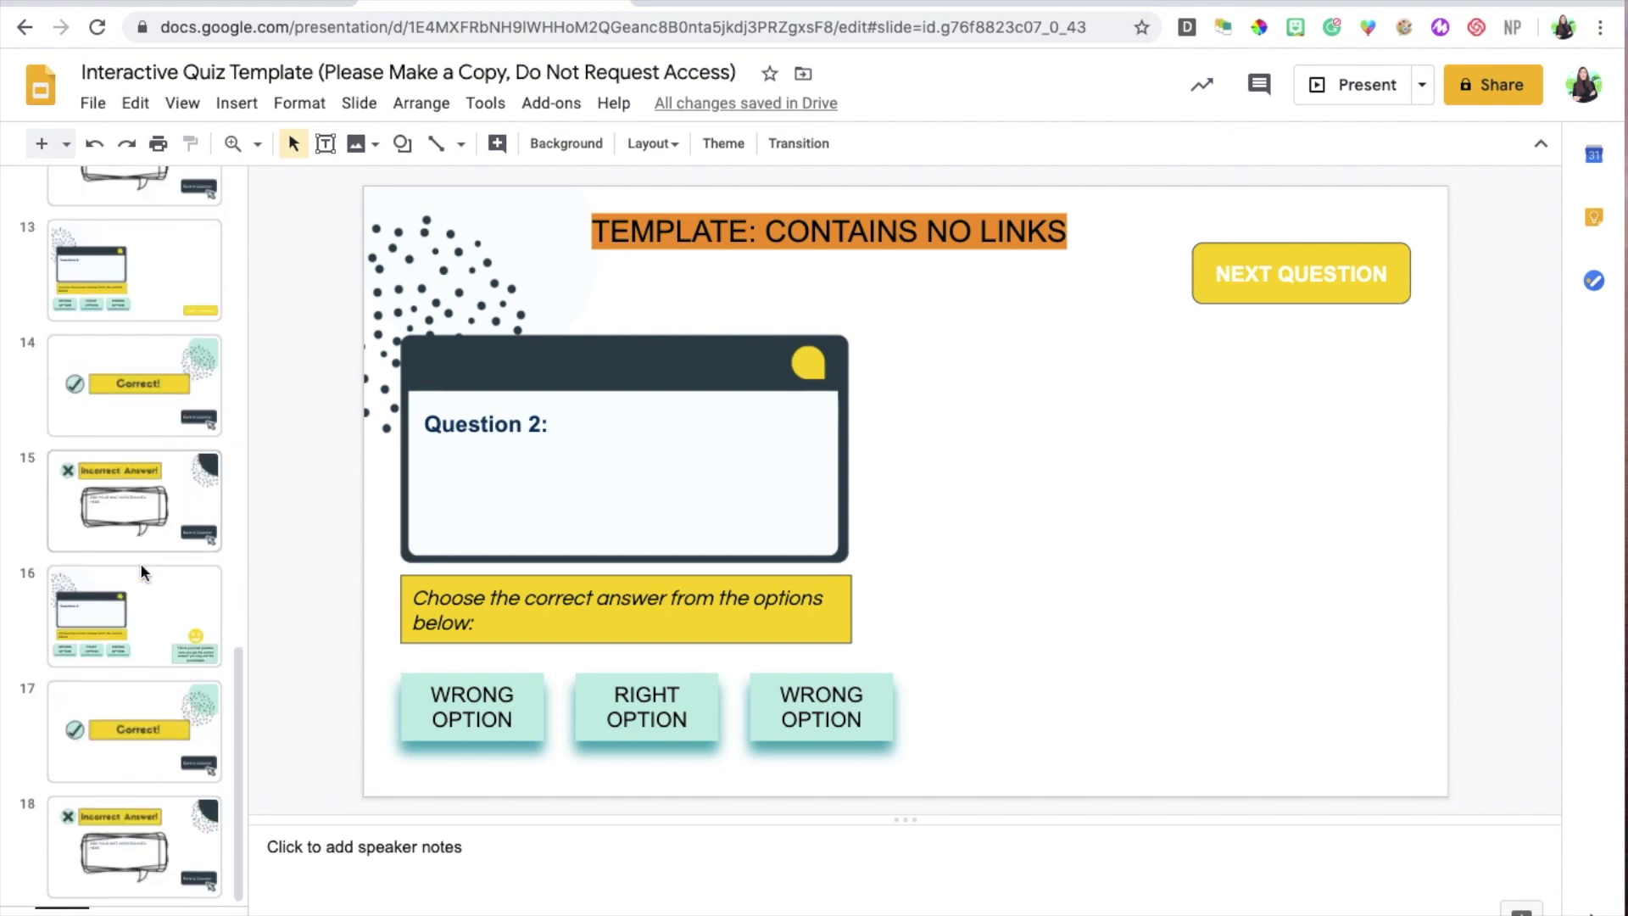
{"action": "left_click", "coordinate": [150, 653]}
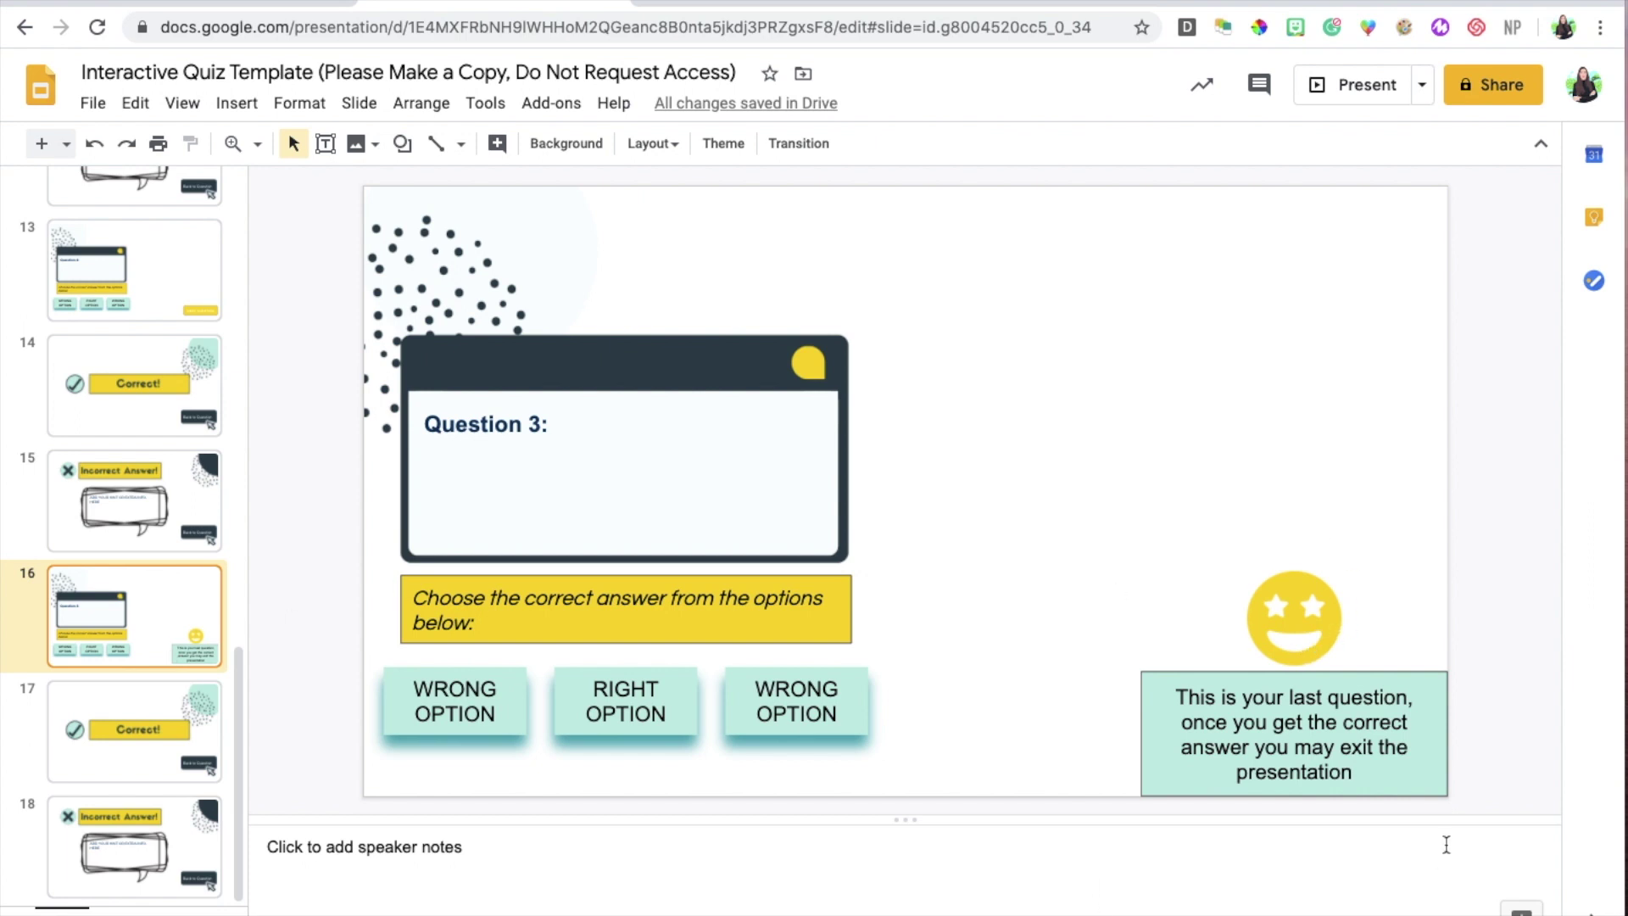
{"action": "left_click", "coordinate": [136, 299]}
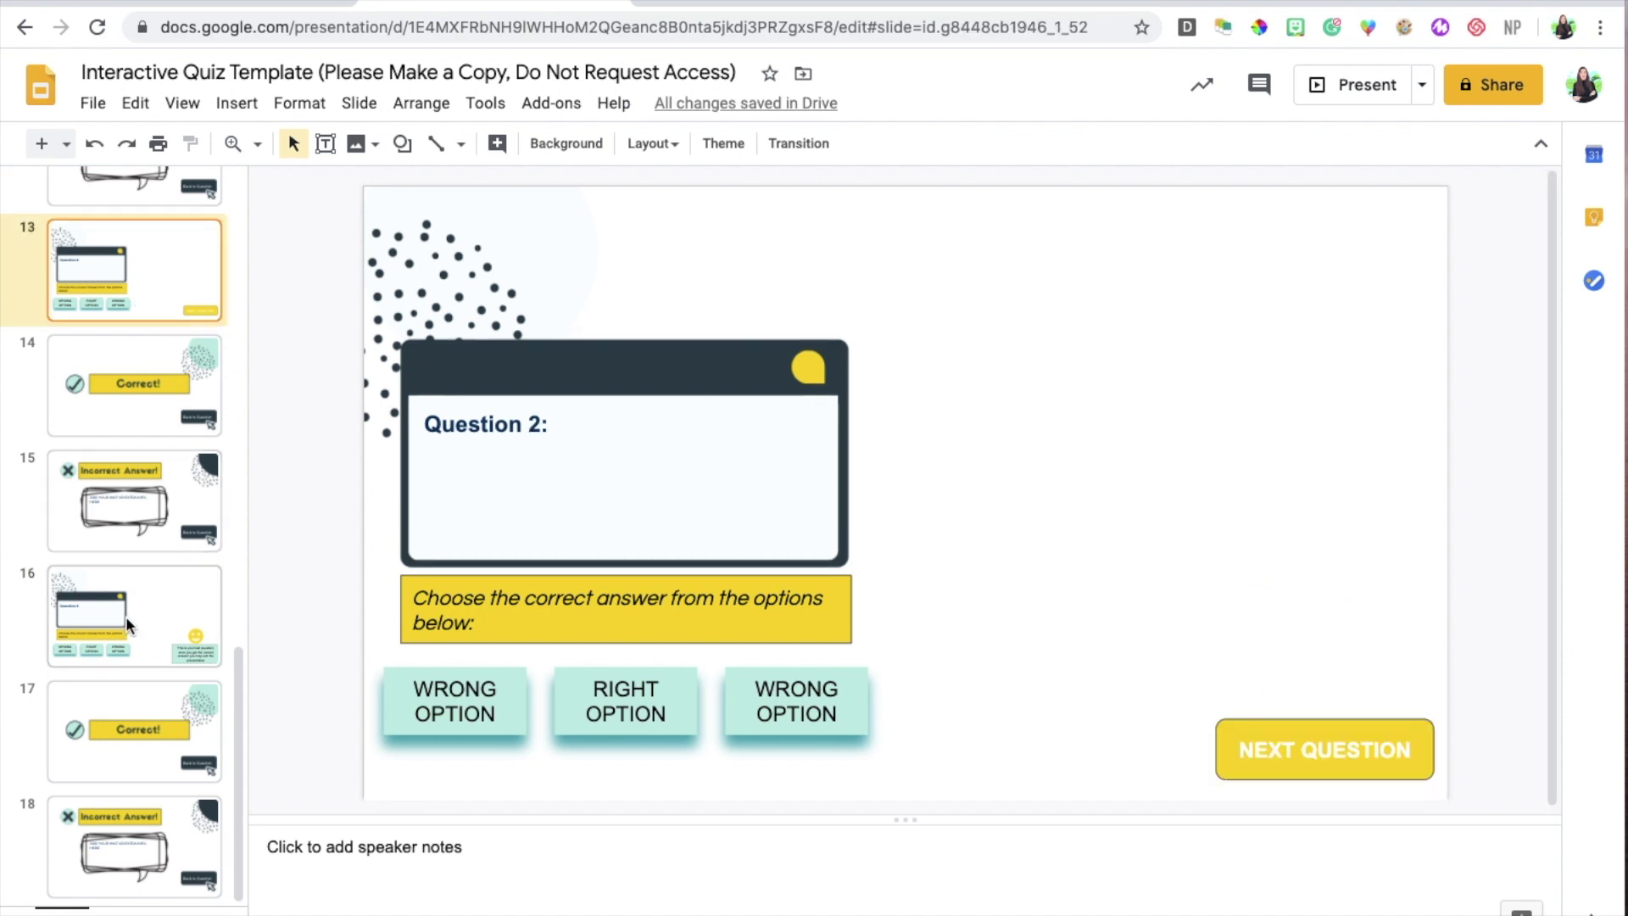
{"action": "left_click", "coordinate": [134, 619]}
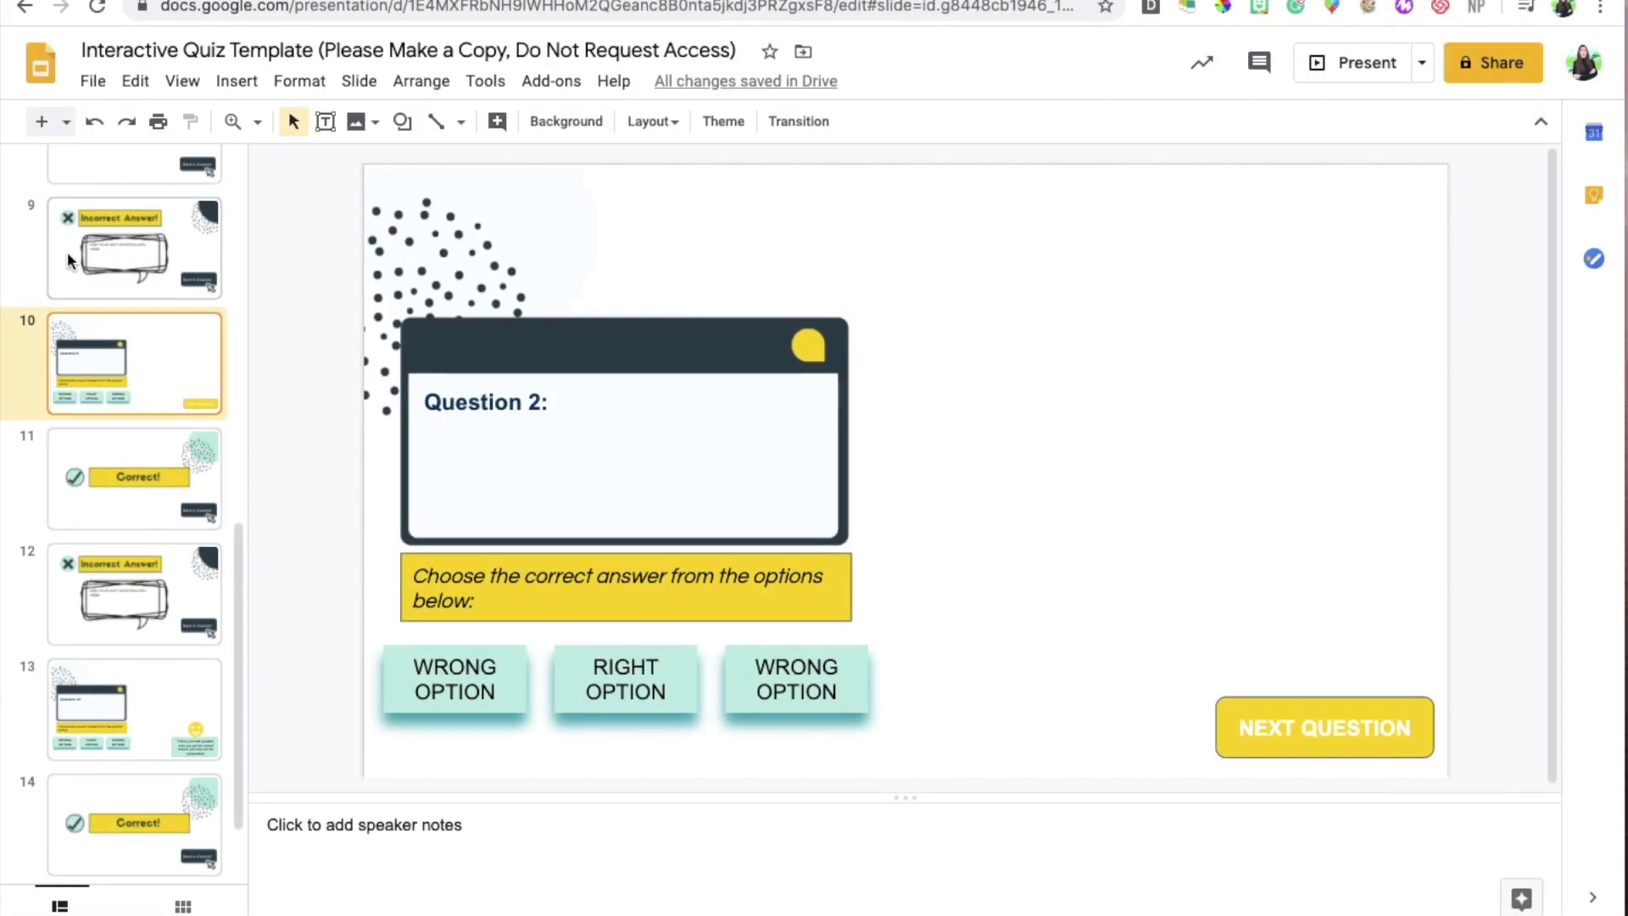
- Start from slide 1 and advance through the TITLE and Learning Targets slides to Question 1
{"action": "scroll", "coordinate": [191, 379], "scroll_direction": "up", "scroll_amount": 10}
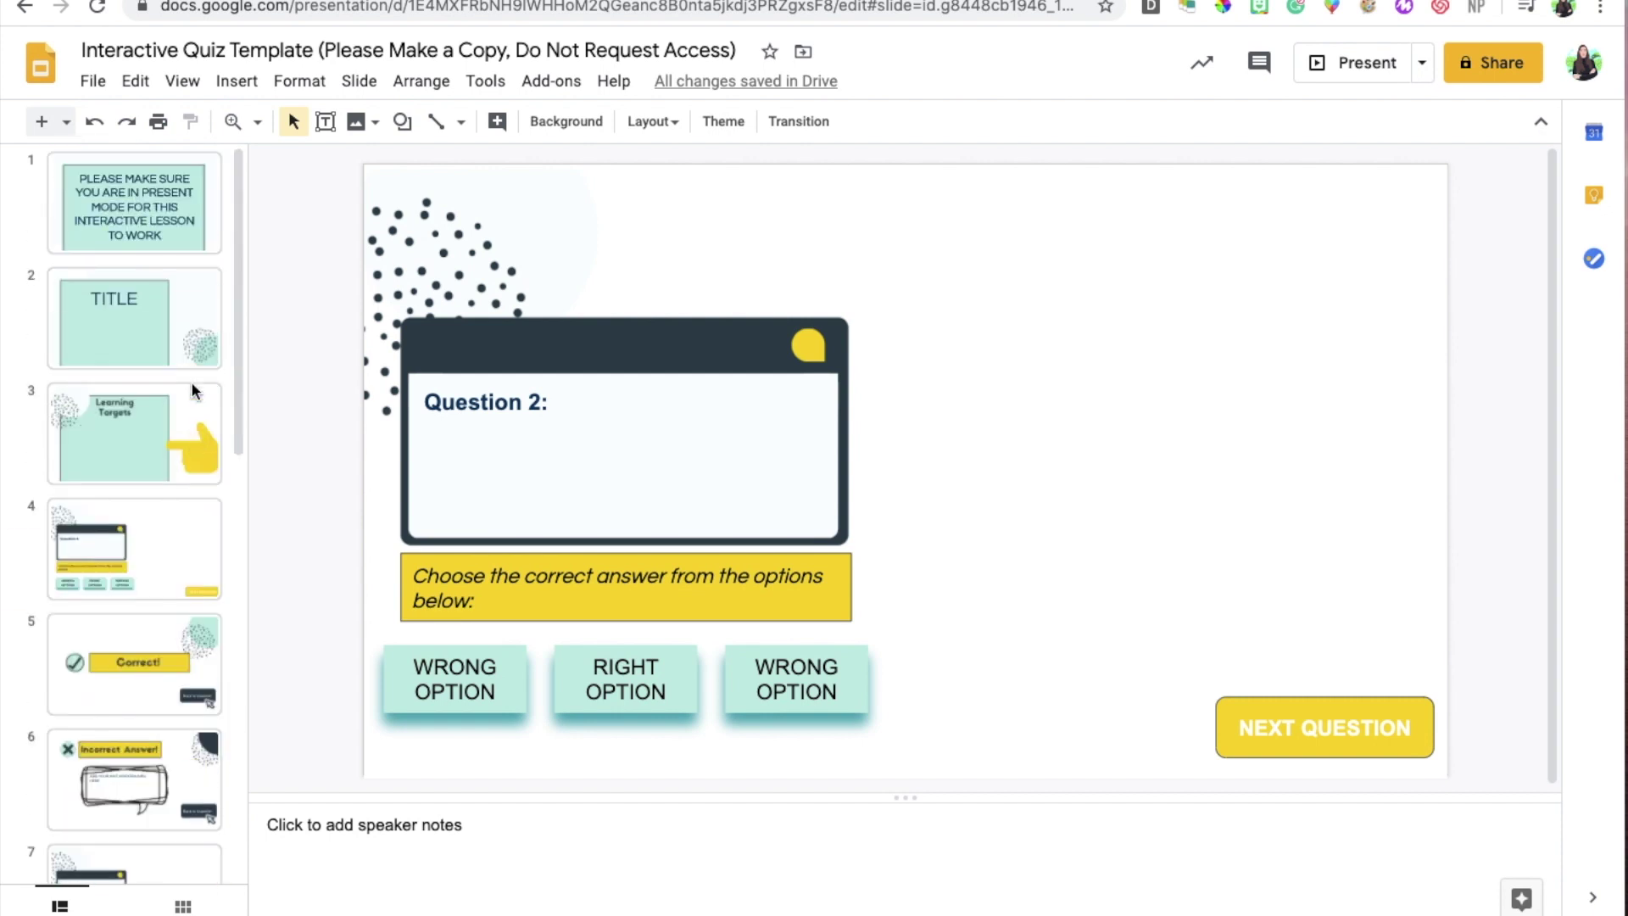
{"action": "left_click", "coordinate": [166, 224]}
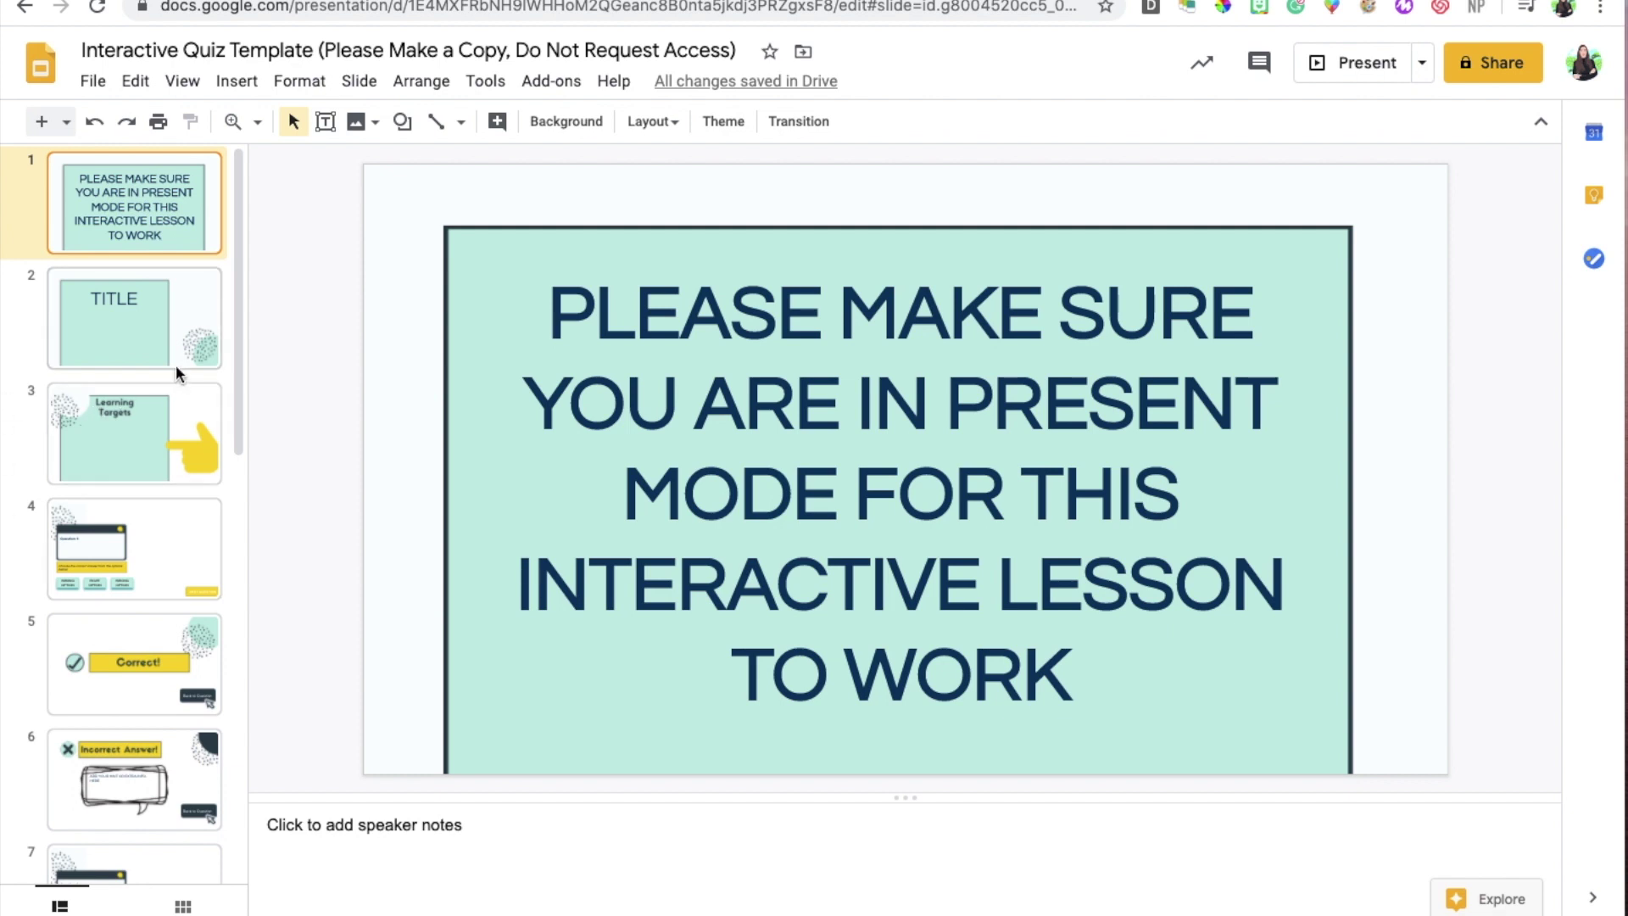
{"action": "left_click", "coordinate": [171, 314]}
{"action": "key", "text": "Down"}
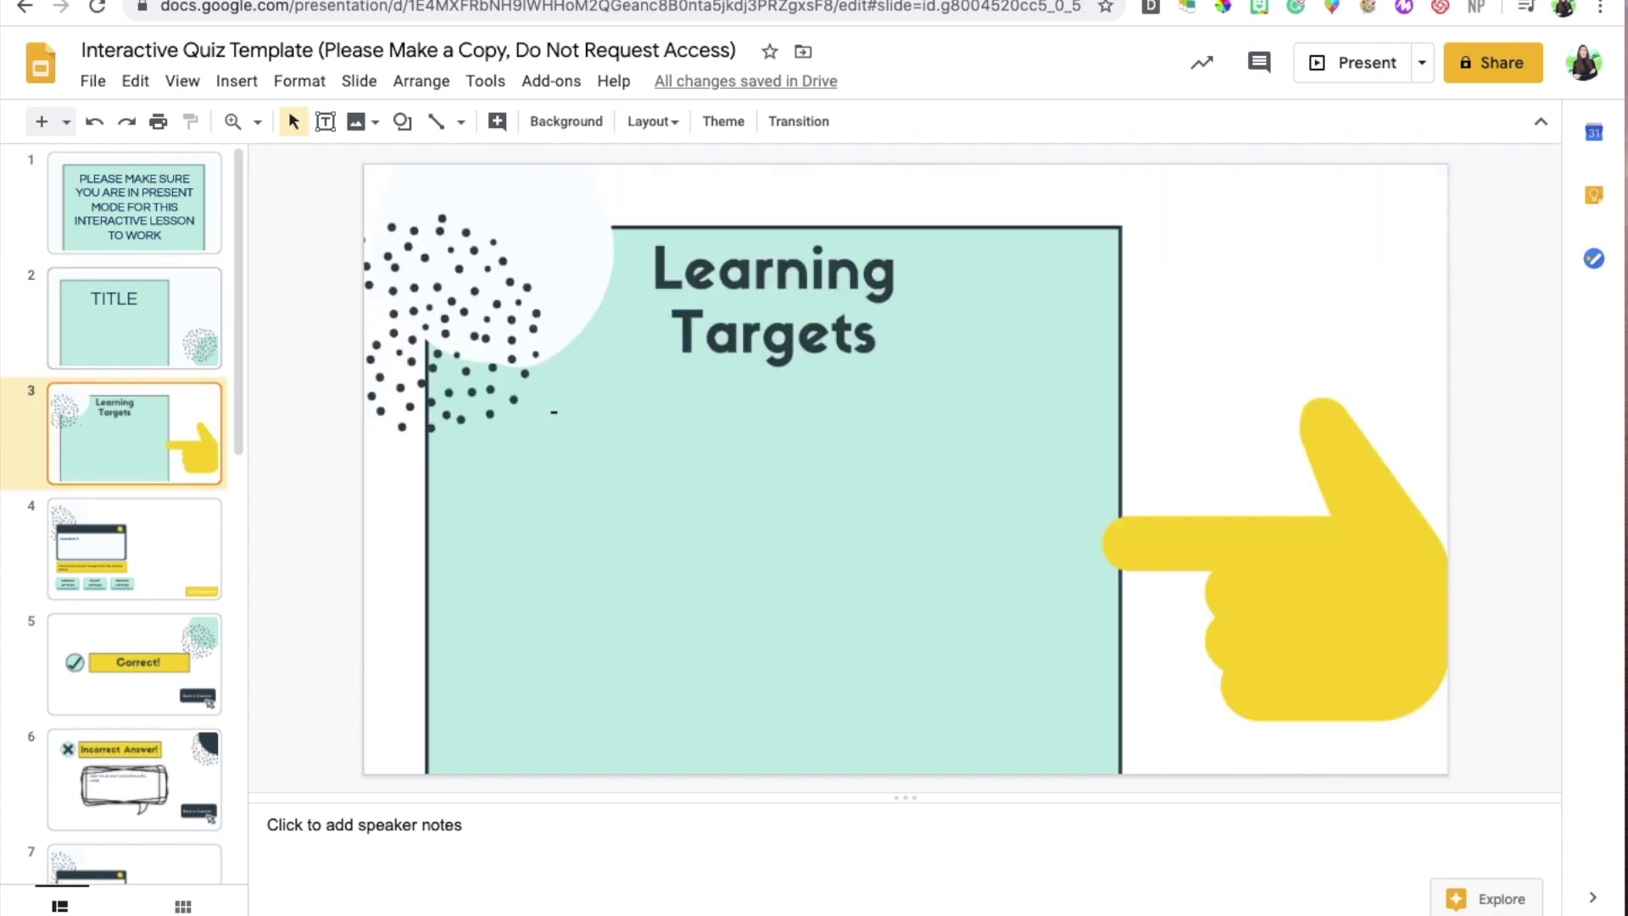
{"action": "key", "text": "Down"}
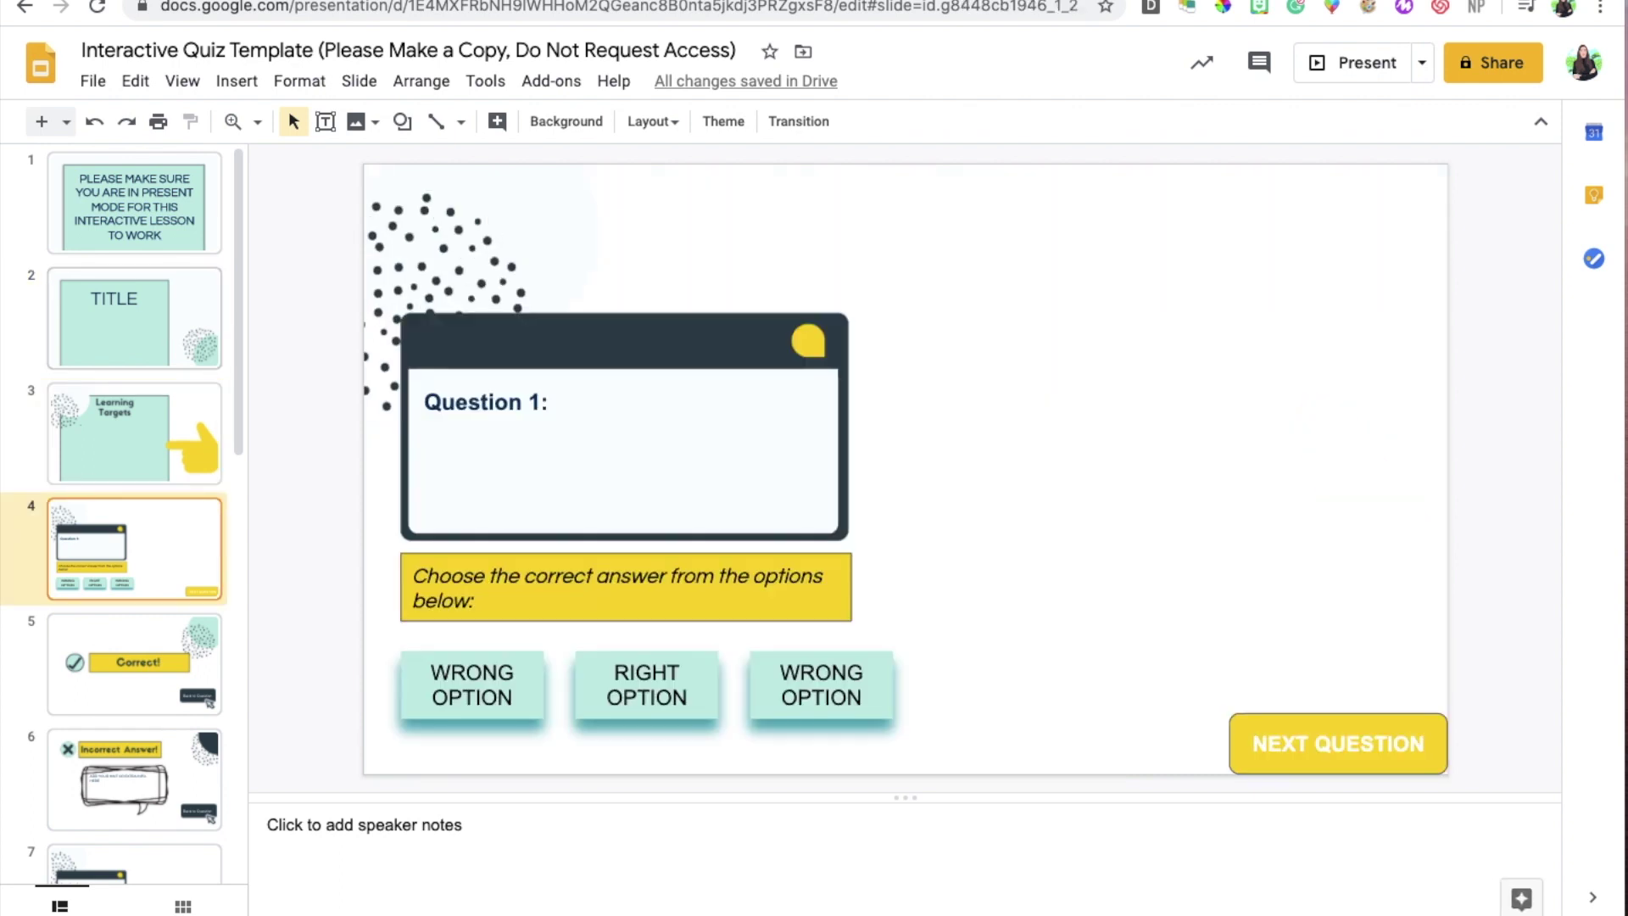